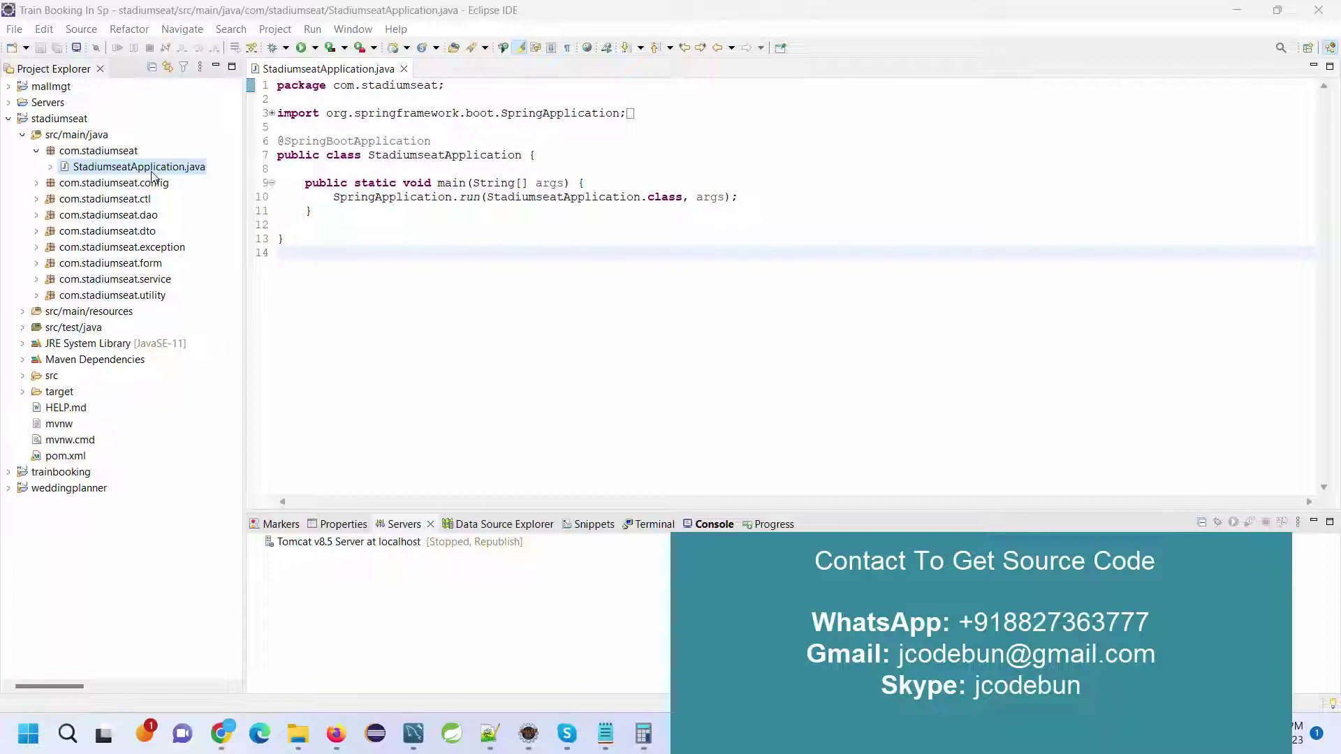
Step: Append two // comment lines: 'Spring boot, Hibernate JPA,' and 'JPS, HTML,Bootstrap, JSTL'
left_click(320, 259)
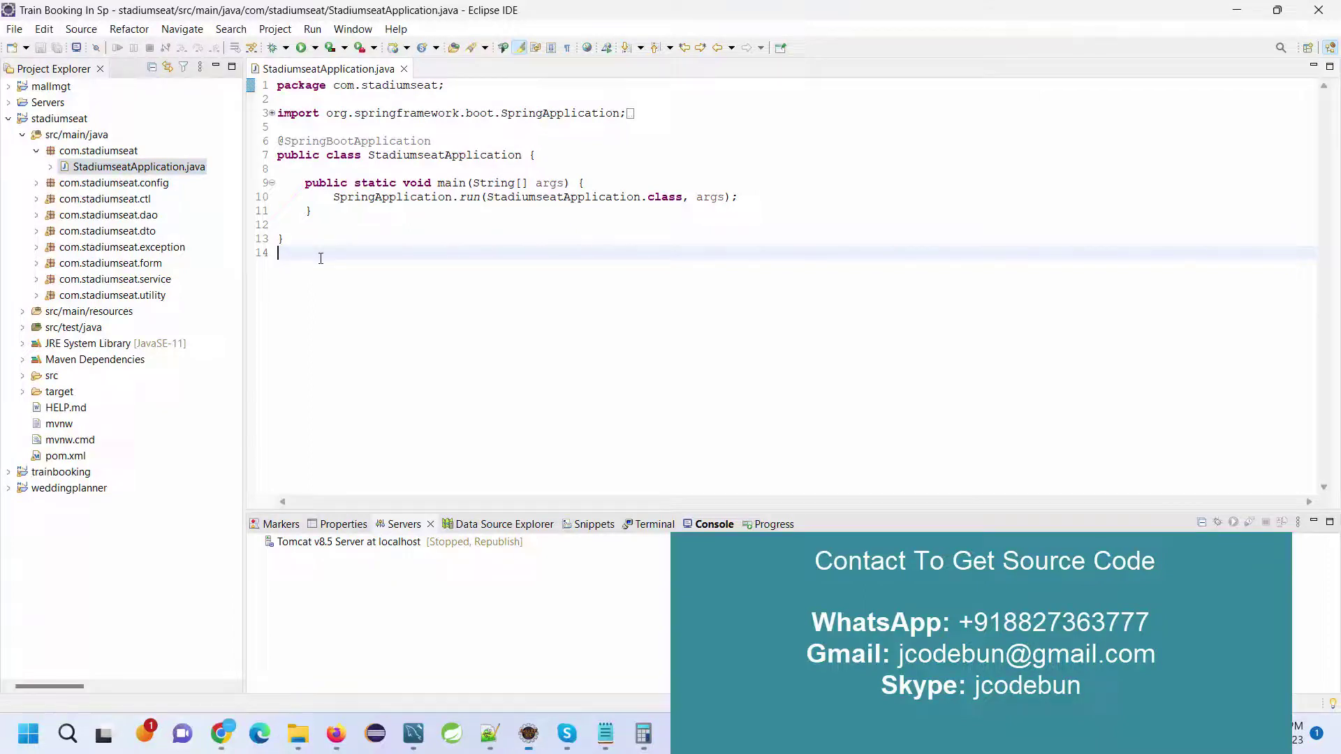
key("Return")
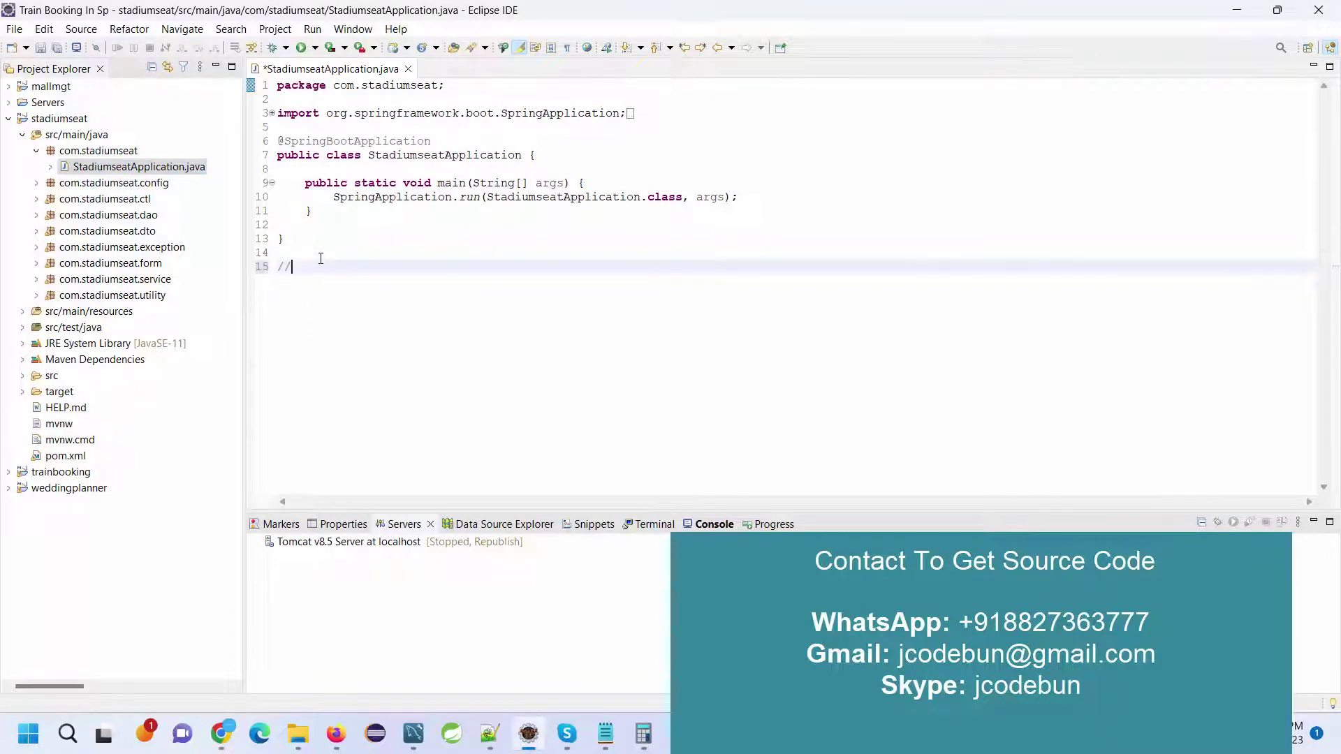
type("//Spring boot, Hibern")
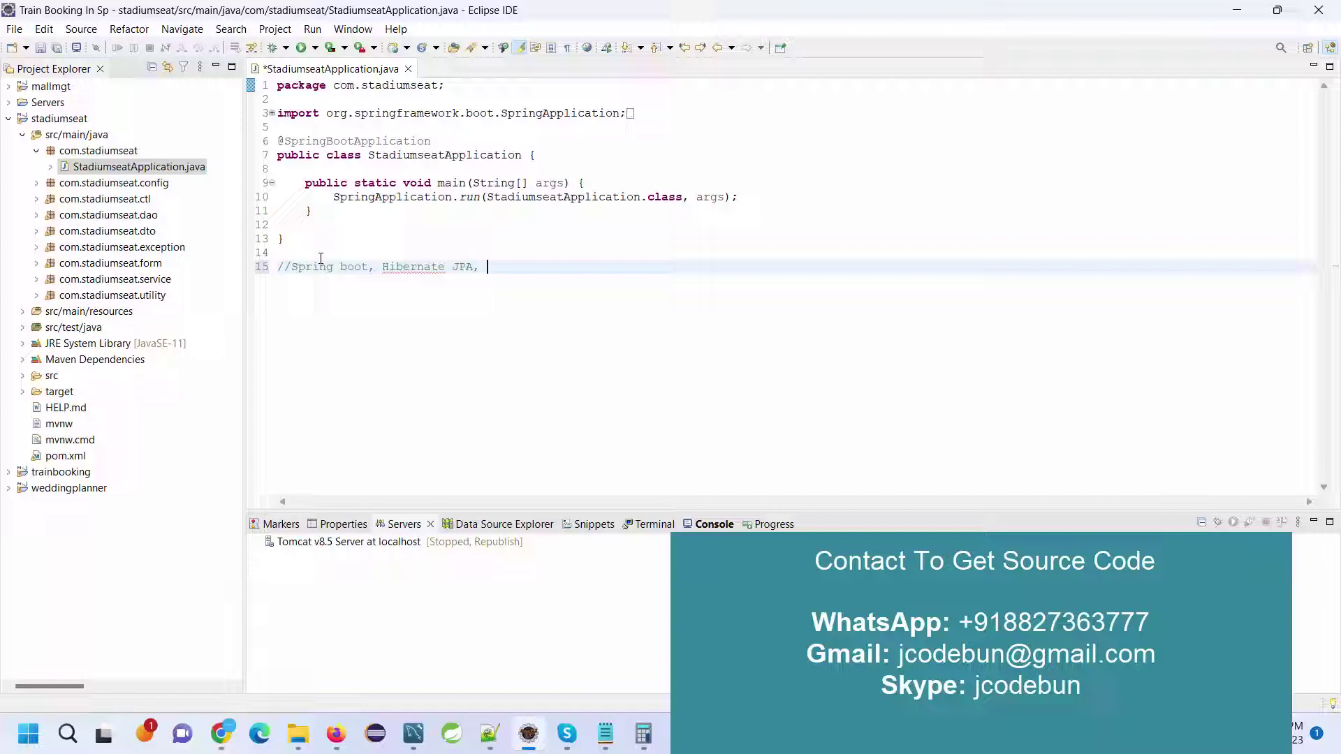
type("ate JPA,")
key("Return")
type("/")
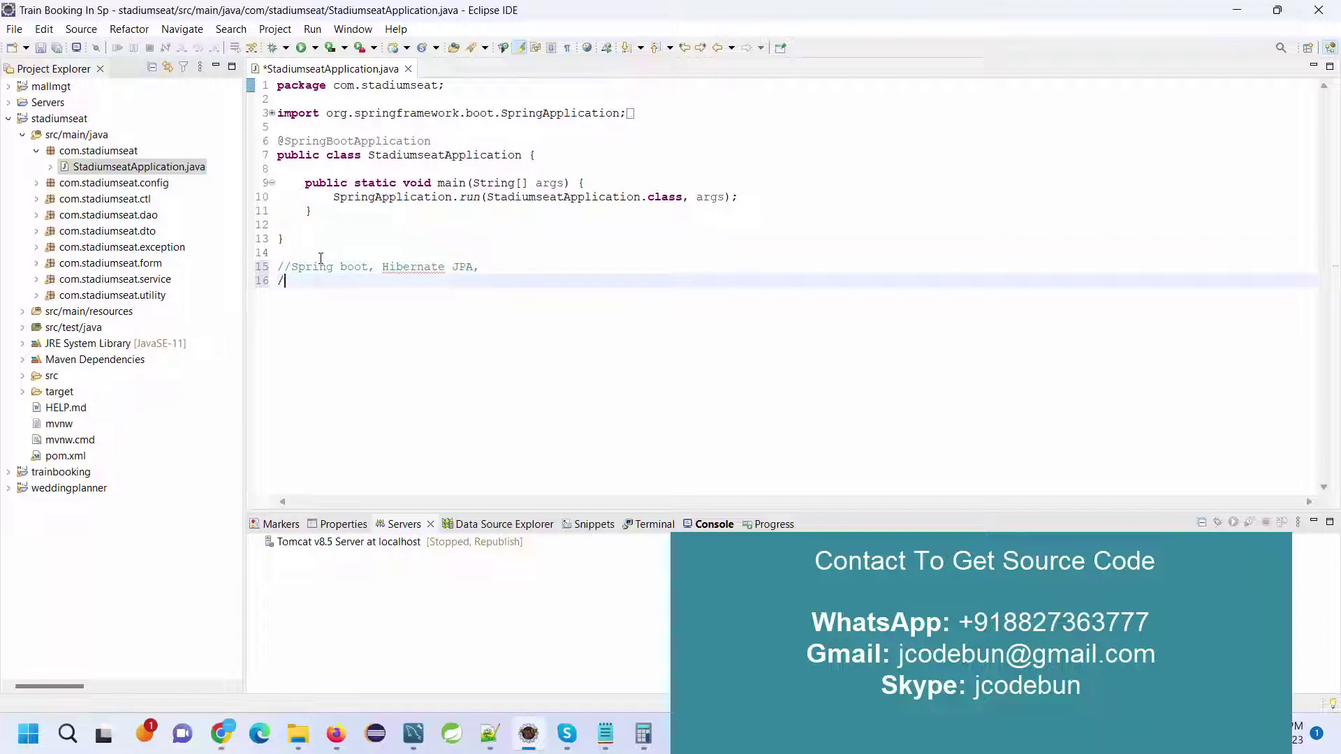
type("/JPS, HTML,Bootstrap, JSTL")
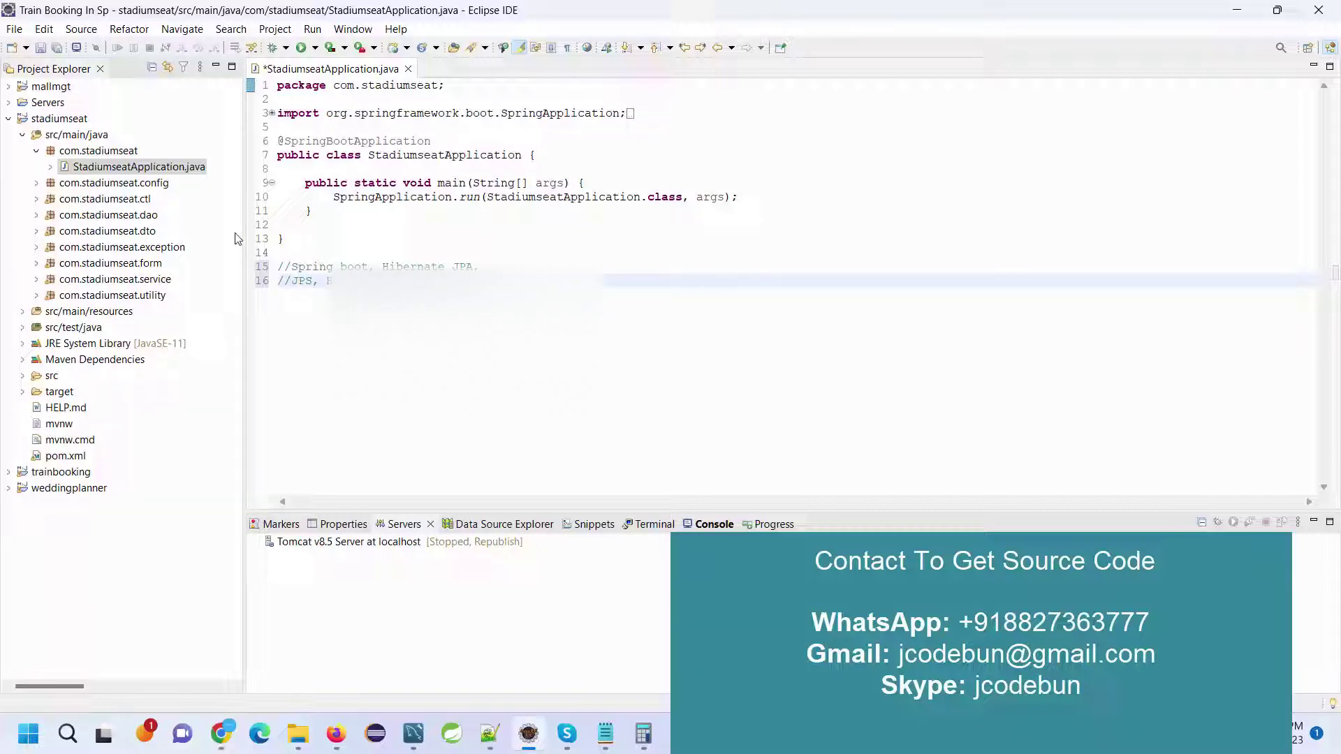
Step: In Workbench, close the old so_user query and make stadiumbokoingsp the active schema
left_click(415, 733)
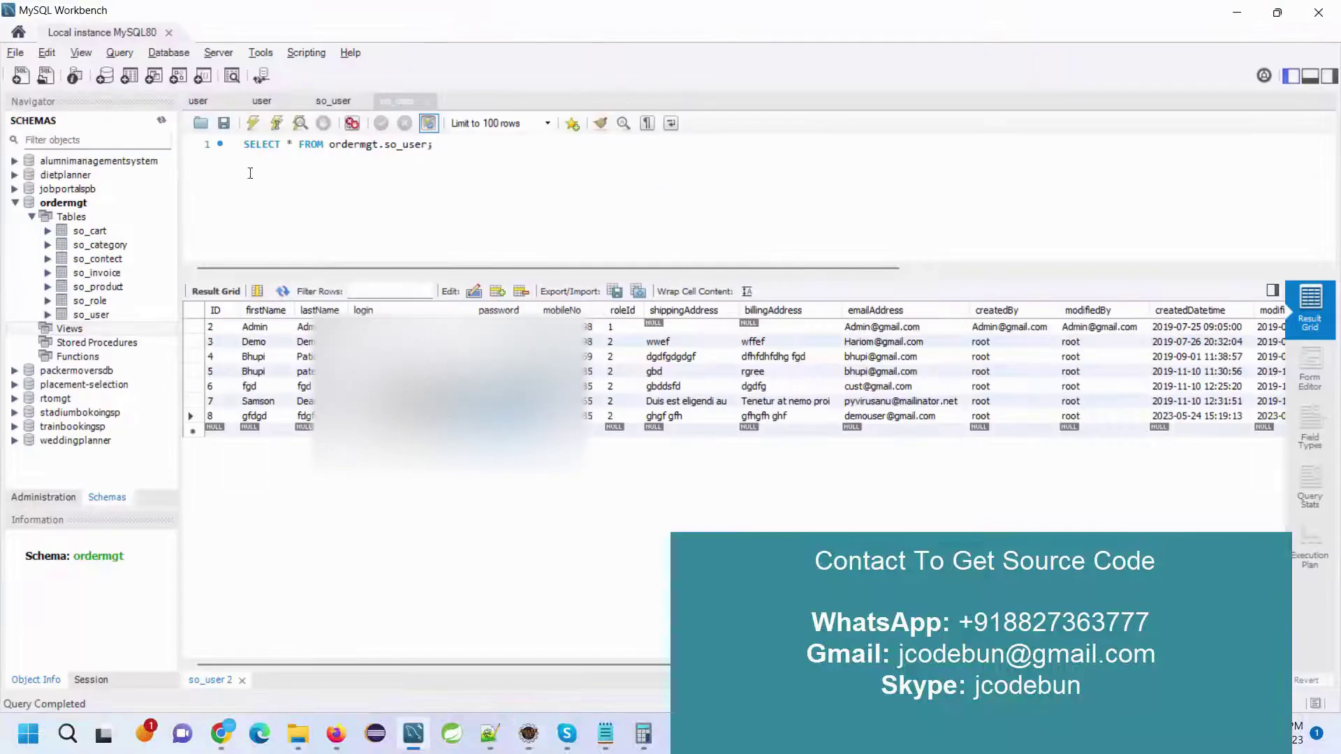
right_click(202, 103)
left_click(241, 105)
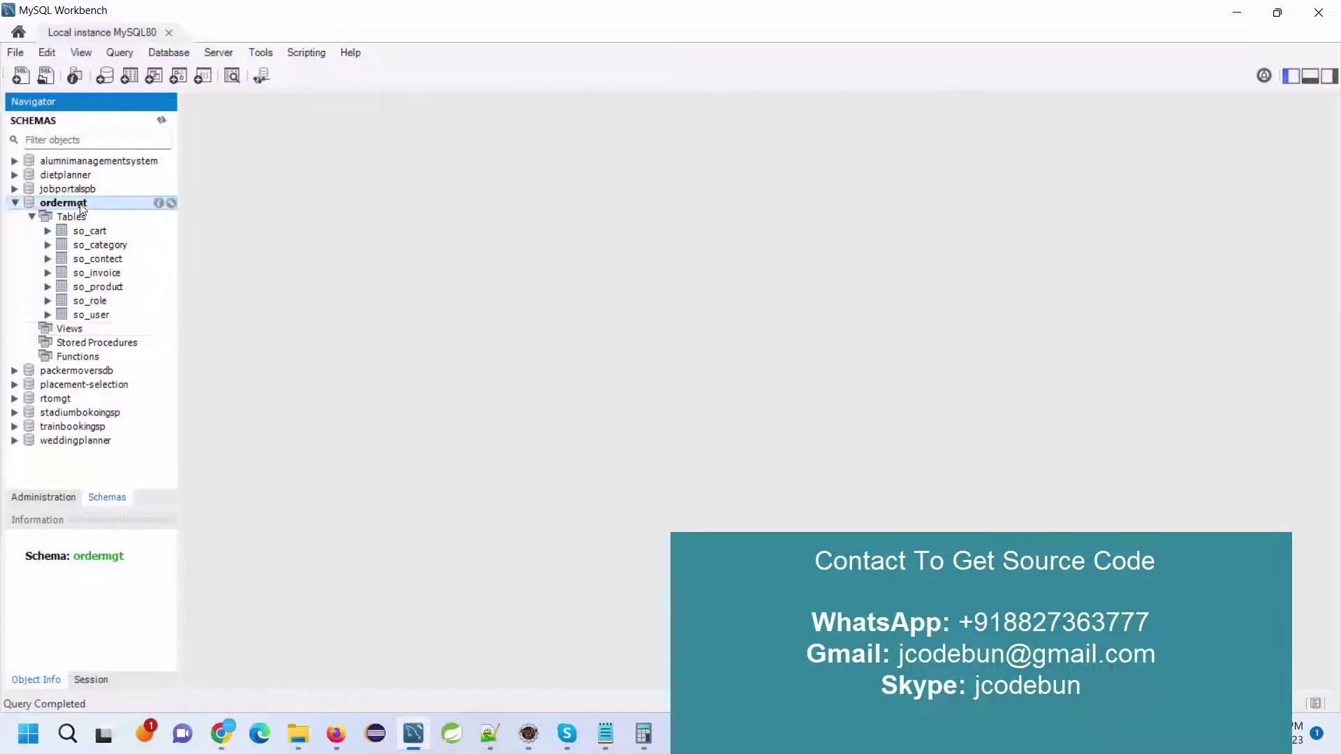
double_click(84, 204)
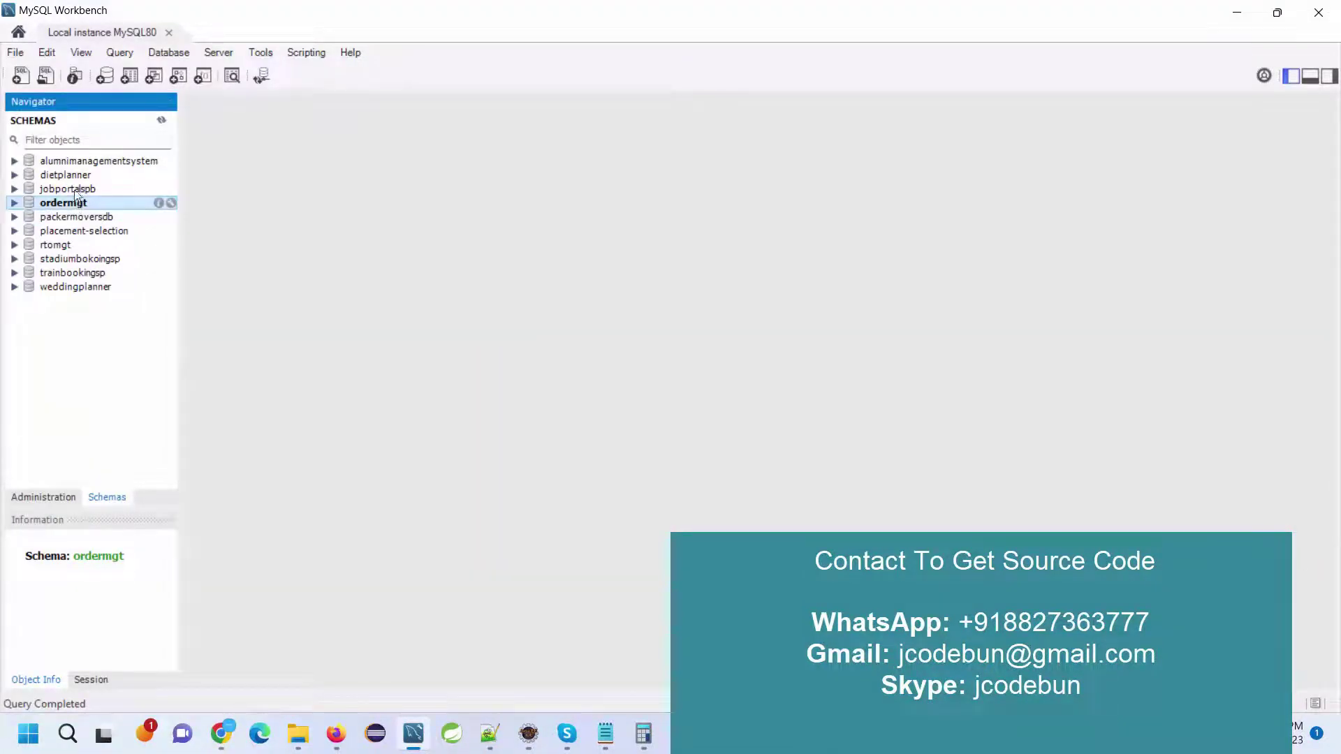
double_click(73, 259)
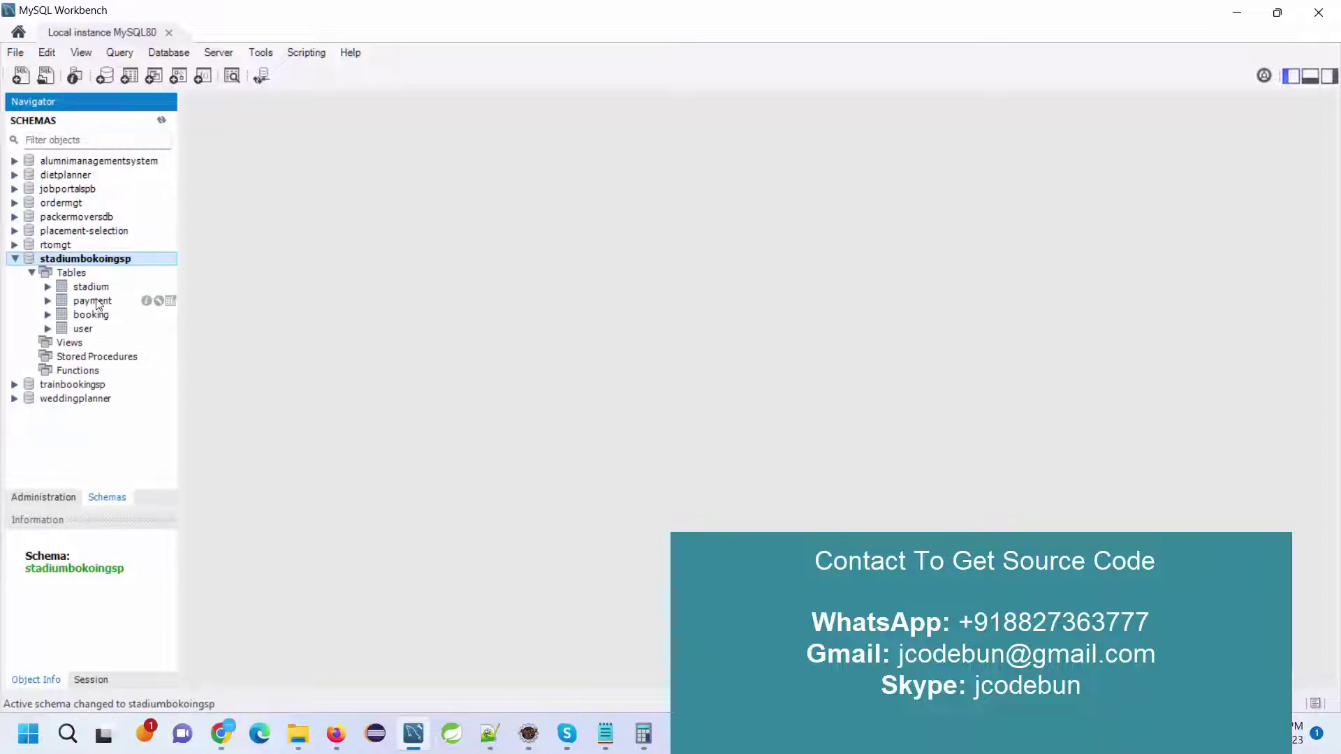
Step: Select all rows of the user table to view users with Admin/User roles
left_click(170, 328)
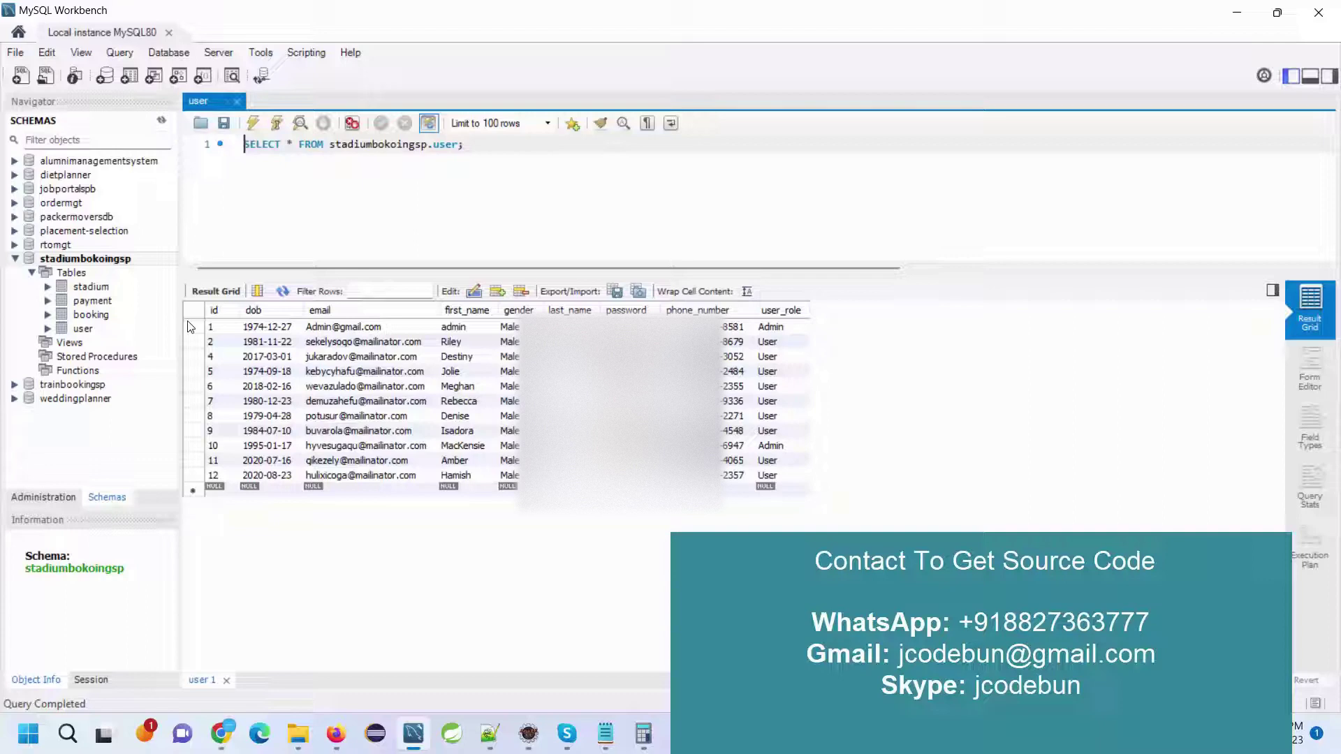
left_click(83, 328)
right_click(82, 328)
left_click(121, 345)
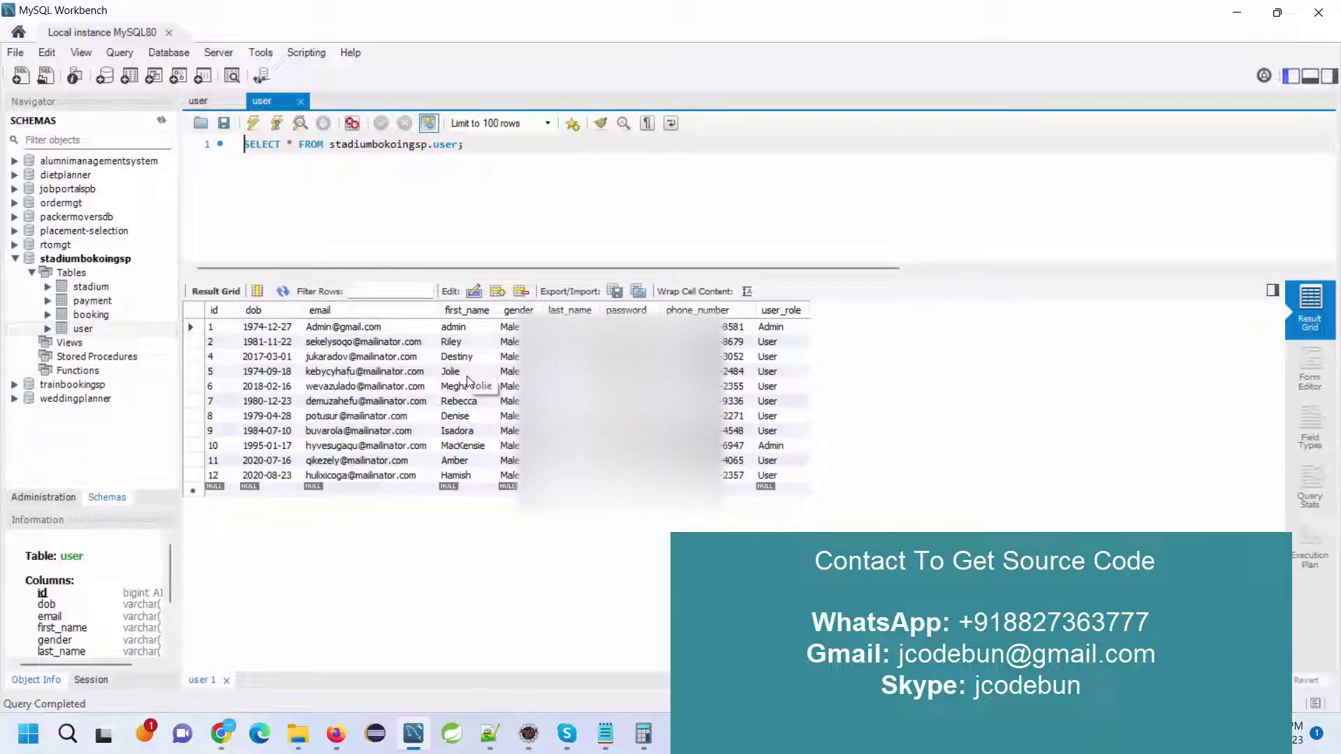
left_click(529, 734)
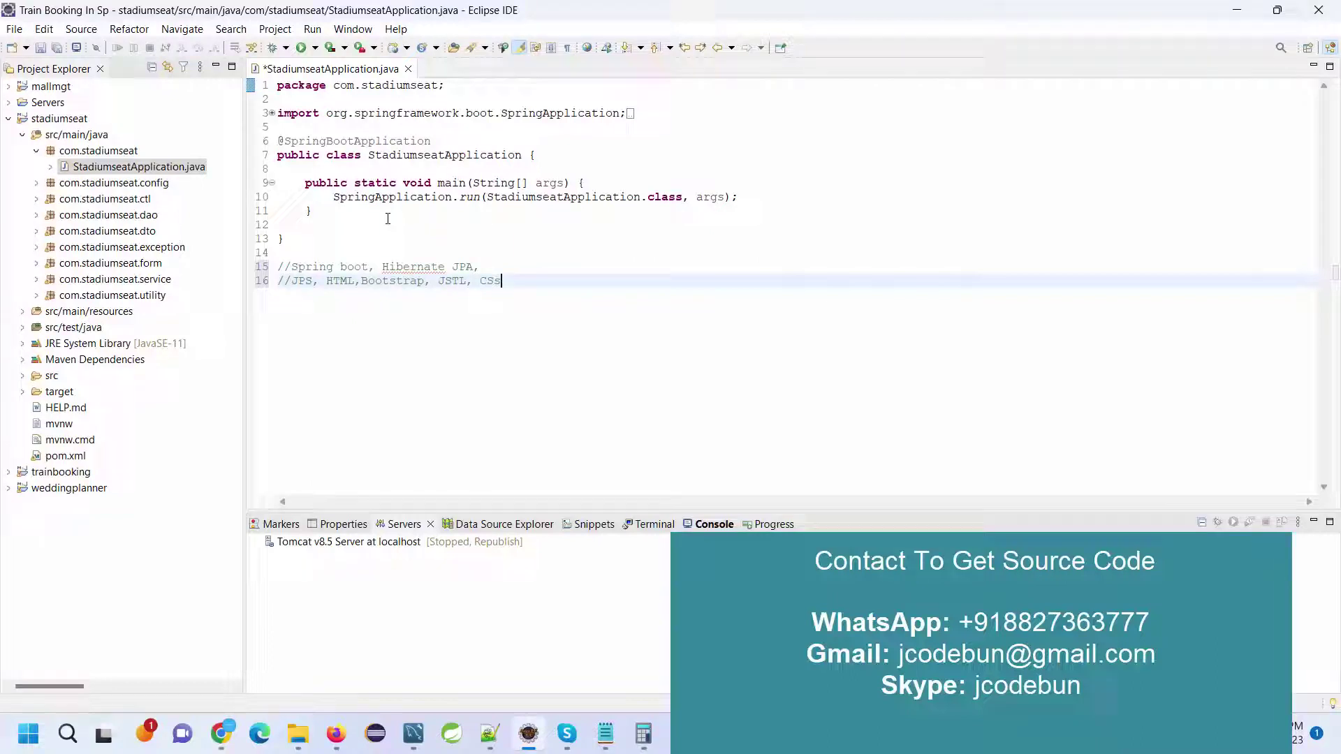
Step: Save StadiumseatApplication.java and run it as a Spring Boot App
key("ctrl+s")
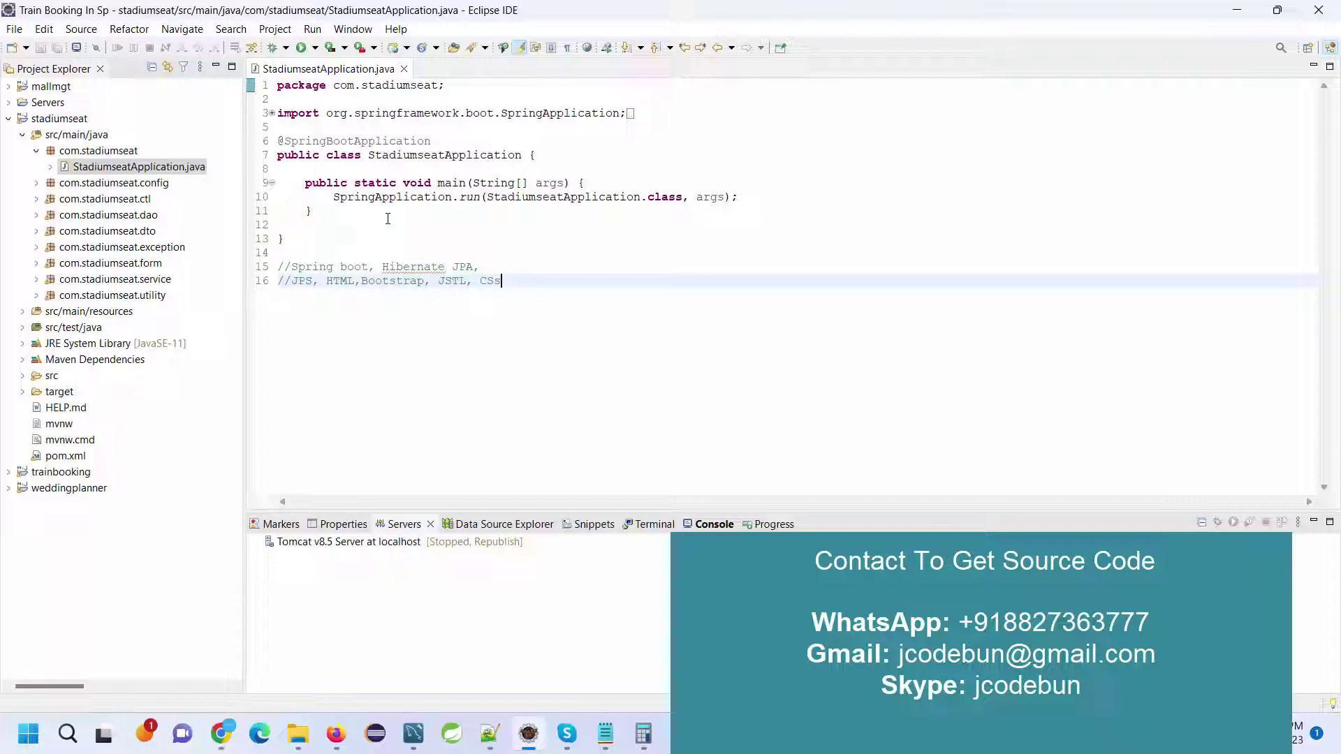
right_click(109, 169)
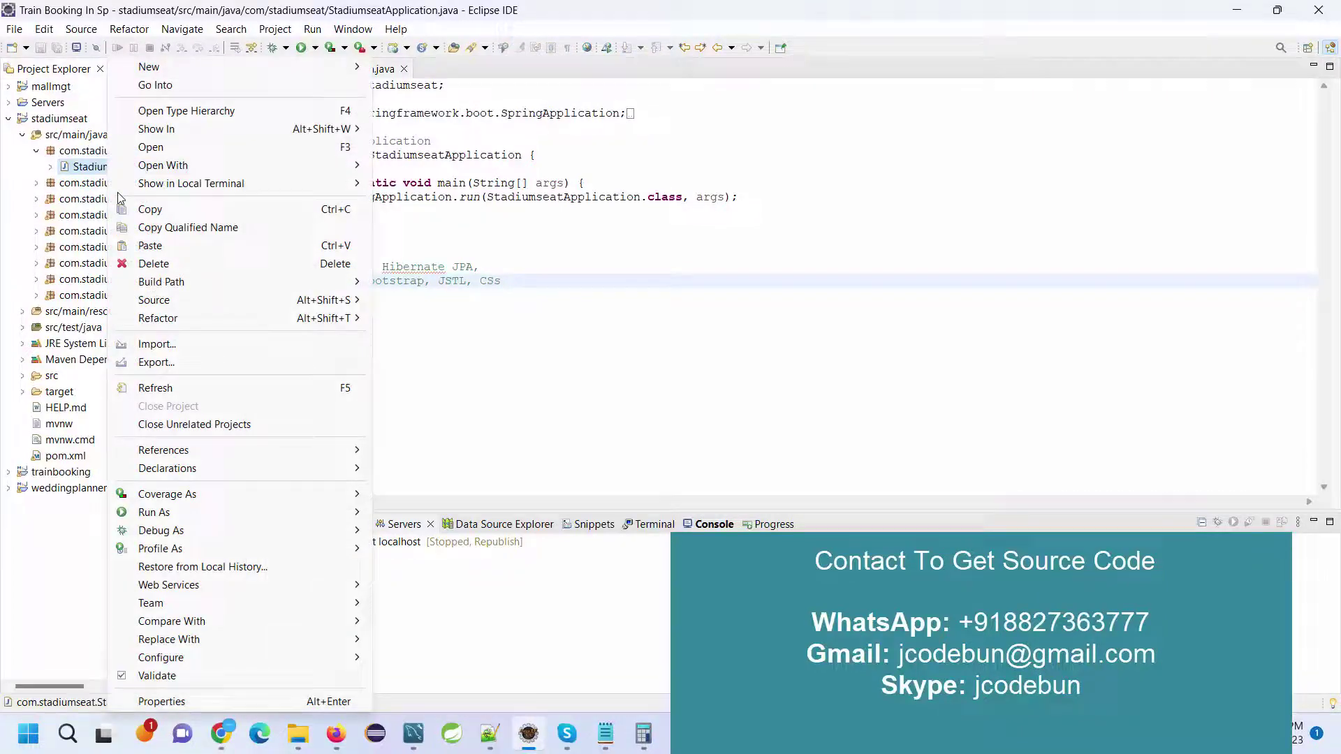
mouse_move(272, 513)
left_click(839, 508)
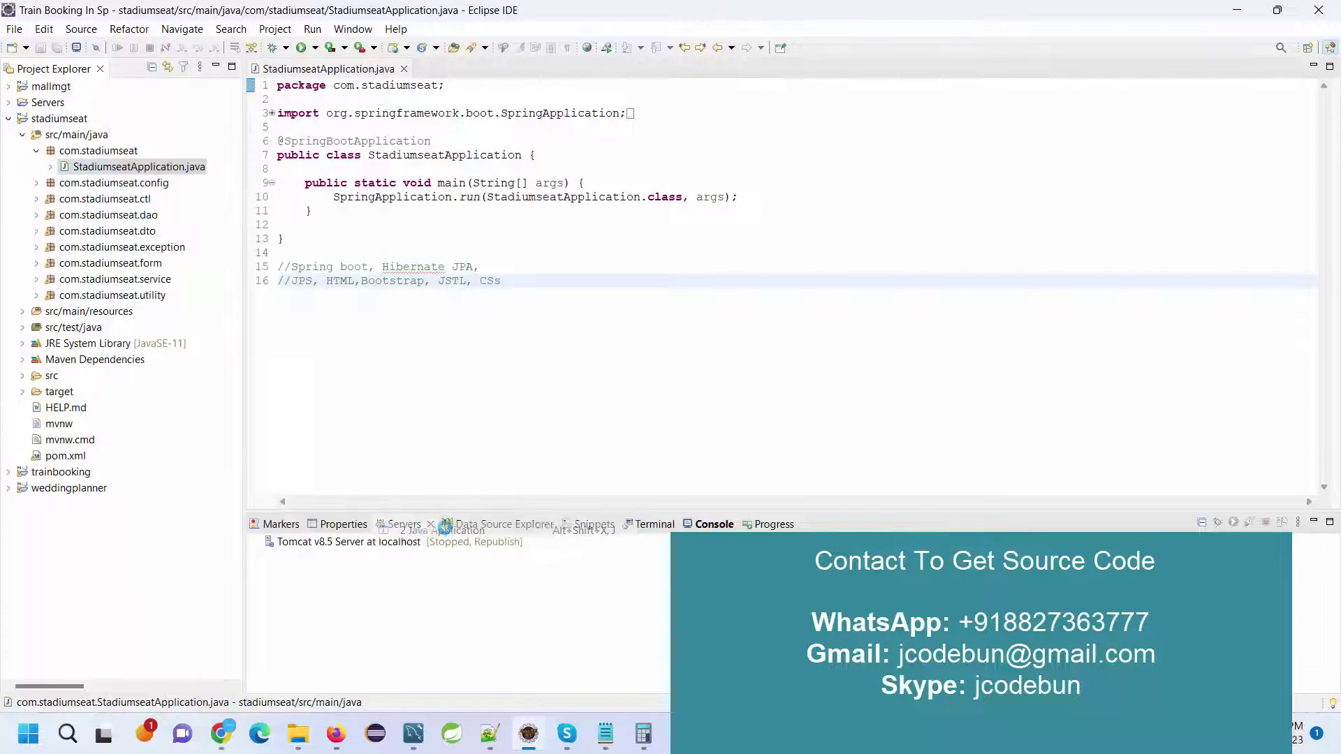
left_click_drag(839, 512, 808, 275)
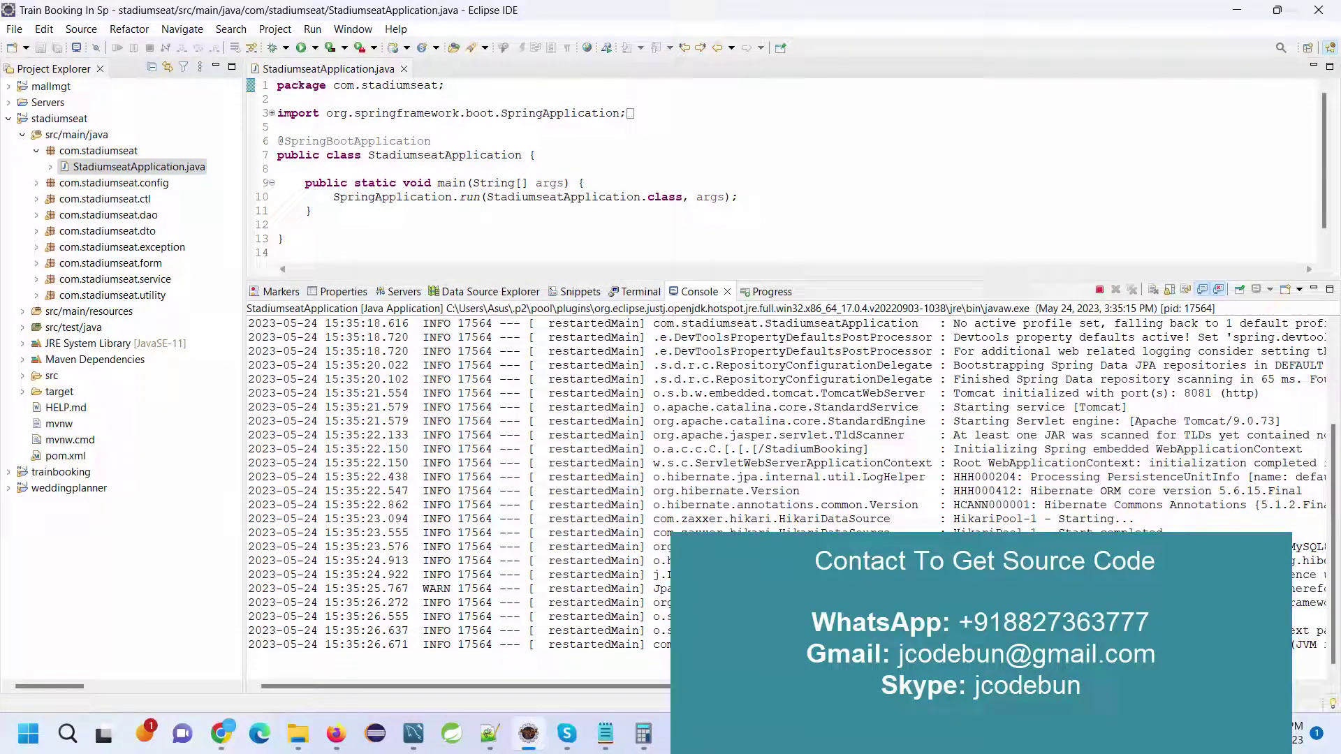
double_click(109, 314)
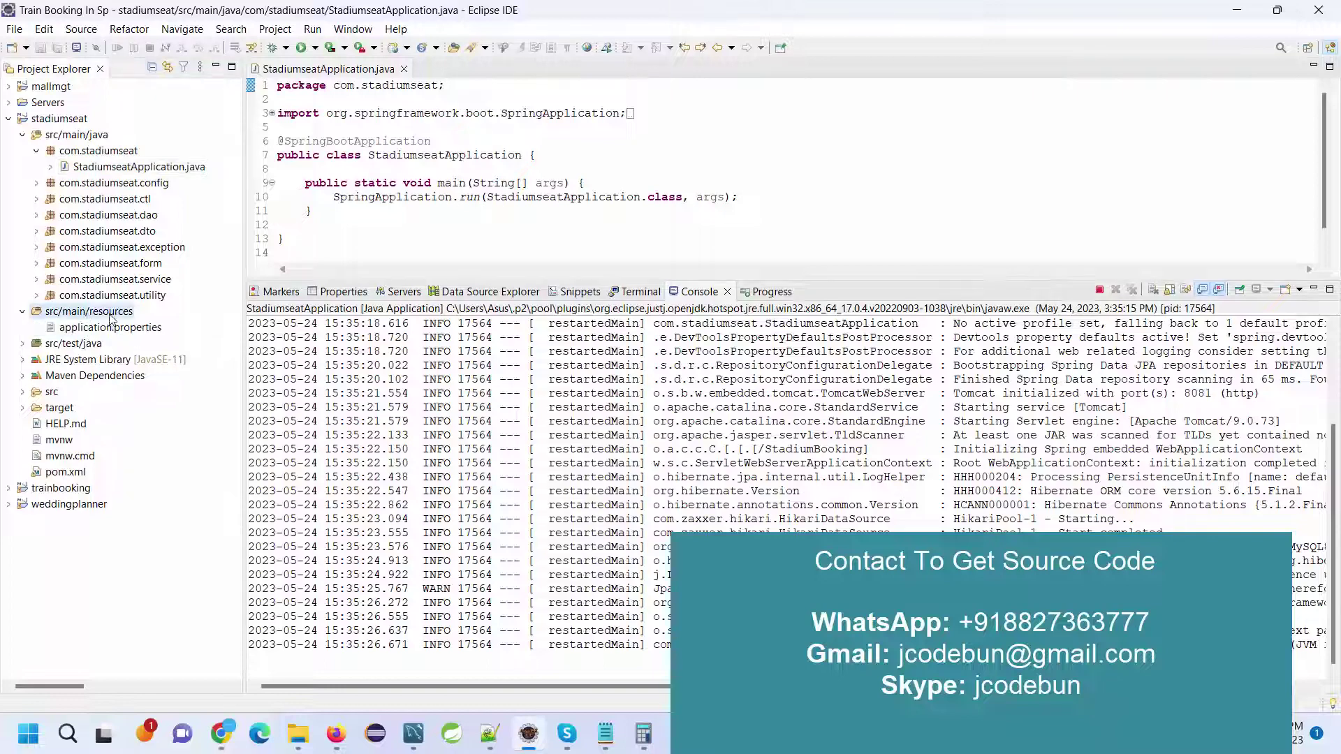
double_click(109, 325)
scroll(539, 175, "down", 3)
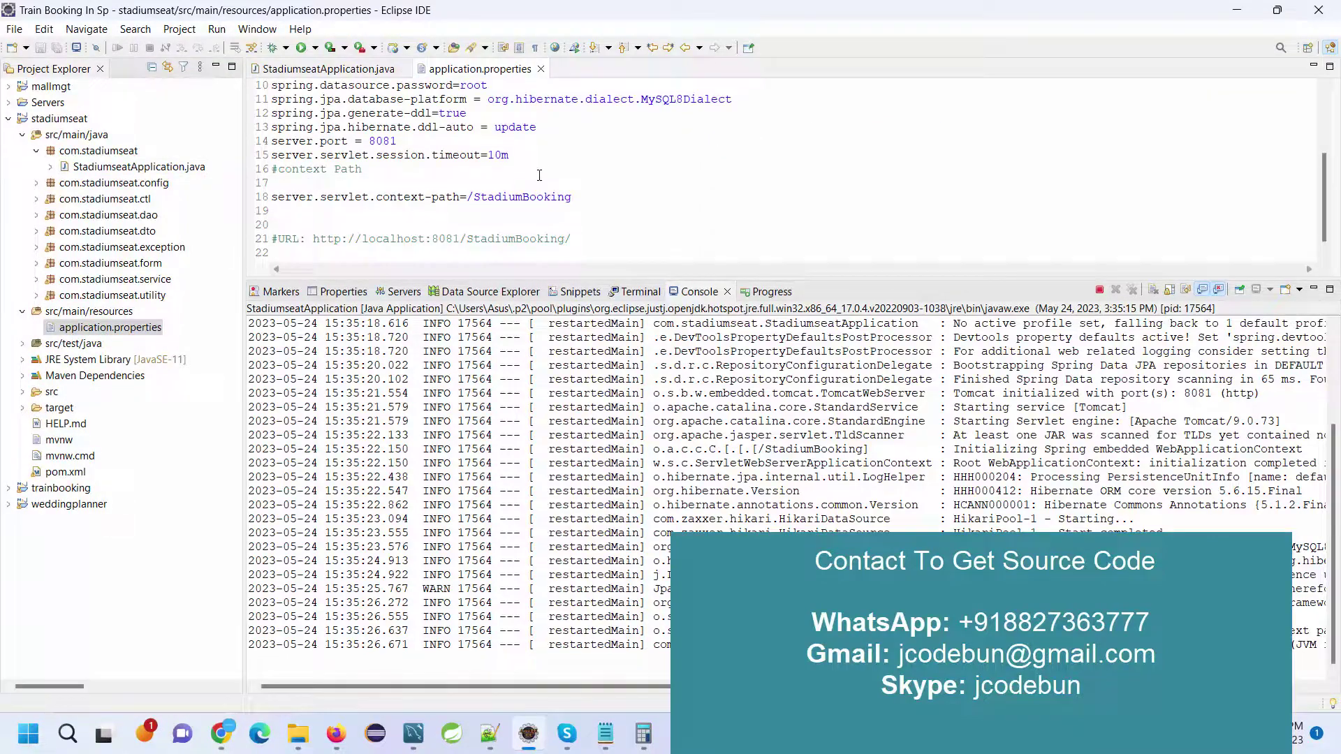
left_click_drag(576, 243, 315, 242)
key("ctrl+c")
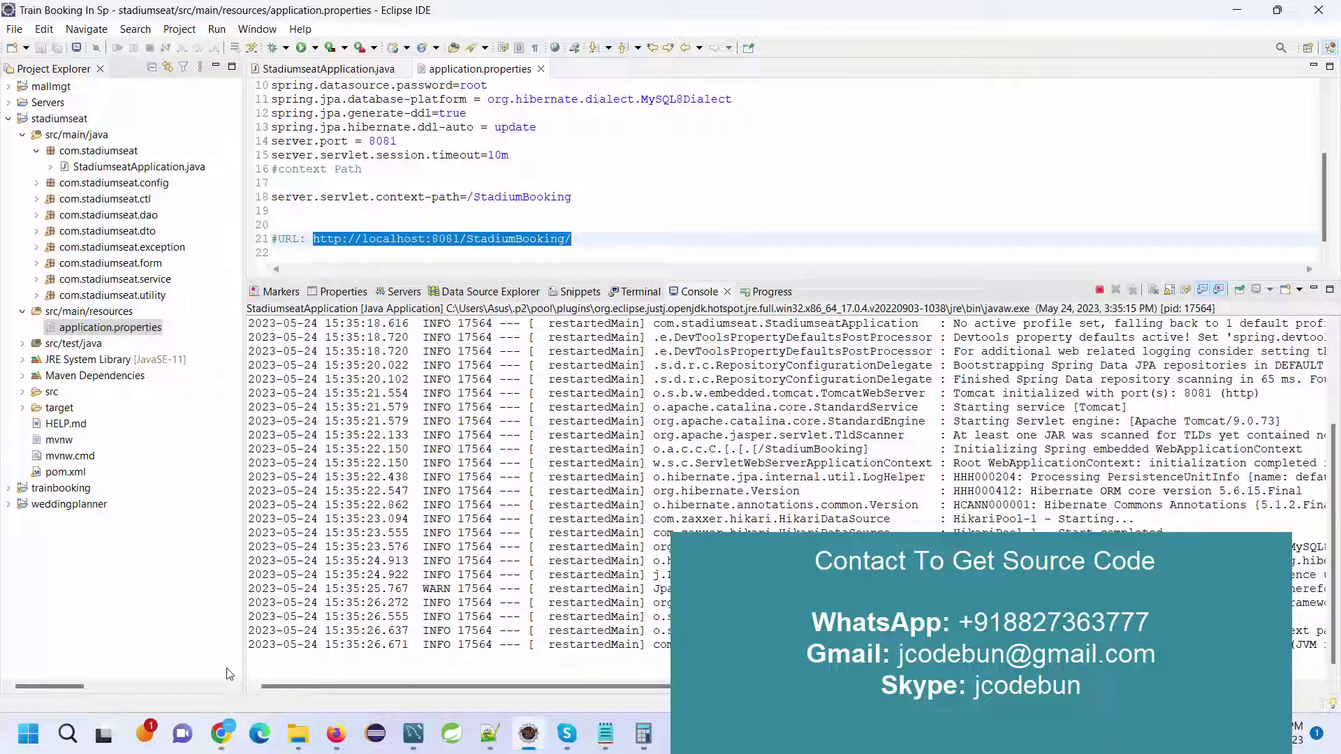
left_click(221, 733)
double_click(266, 28)
left_click(266, 44)
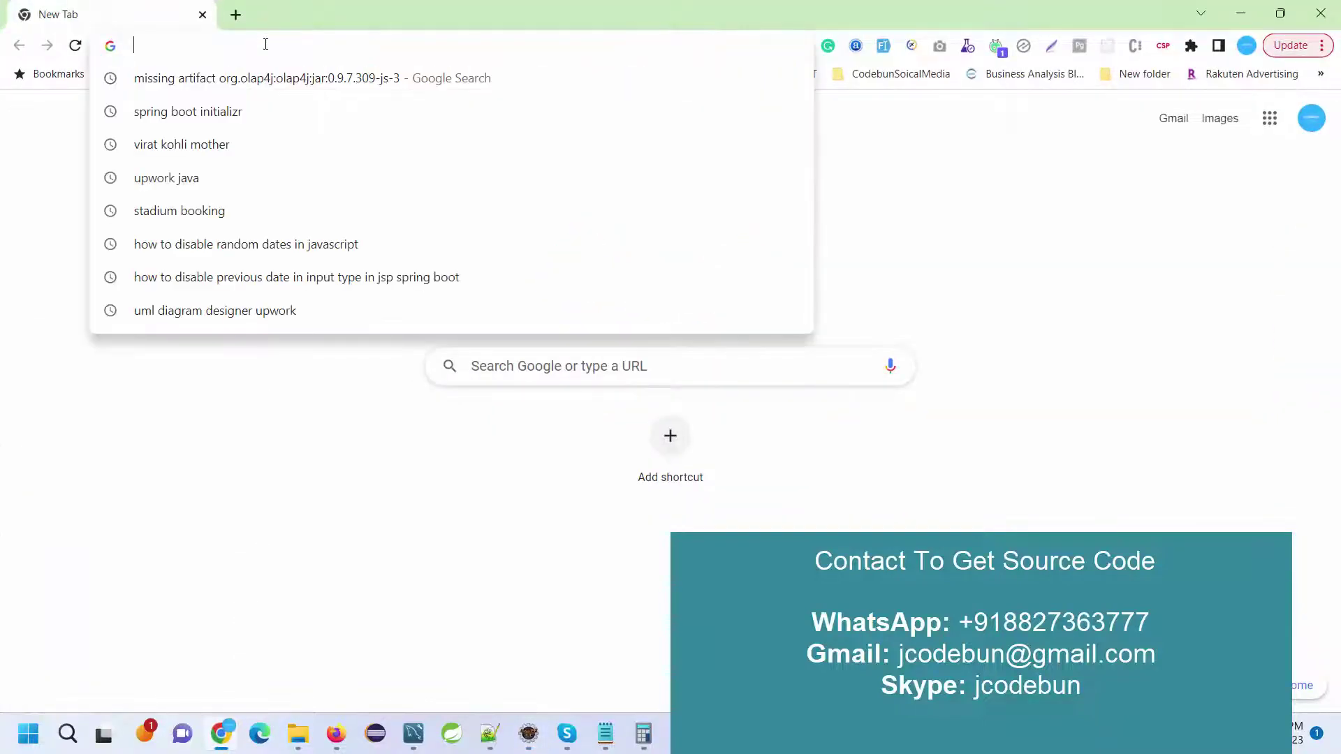
key("ctrl+v")
key("Return")
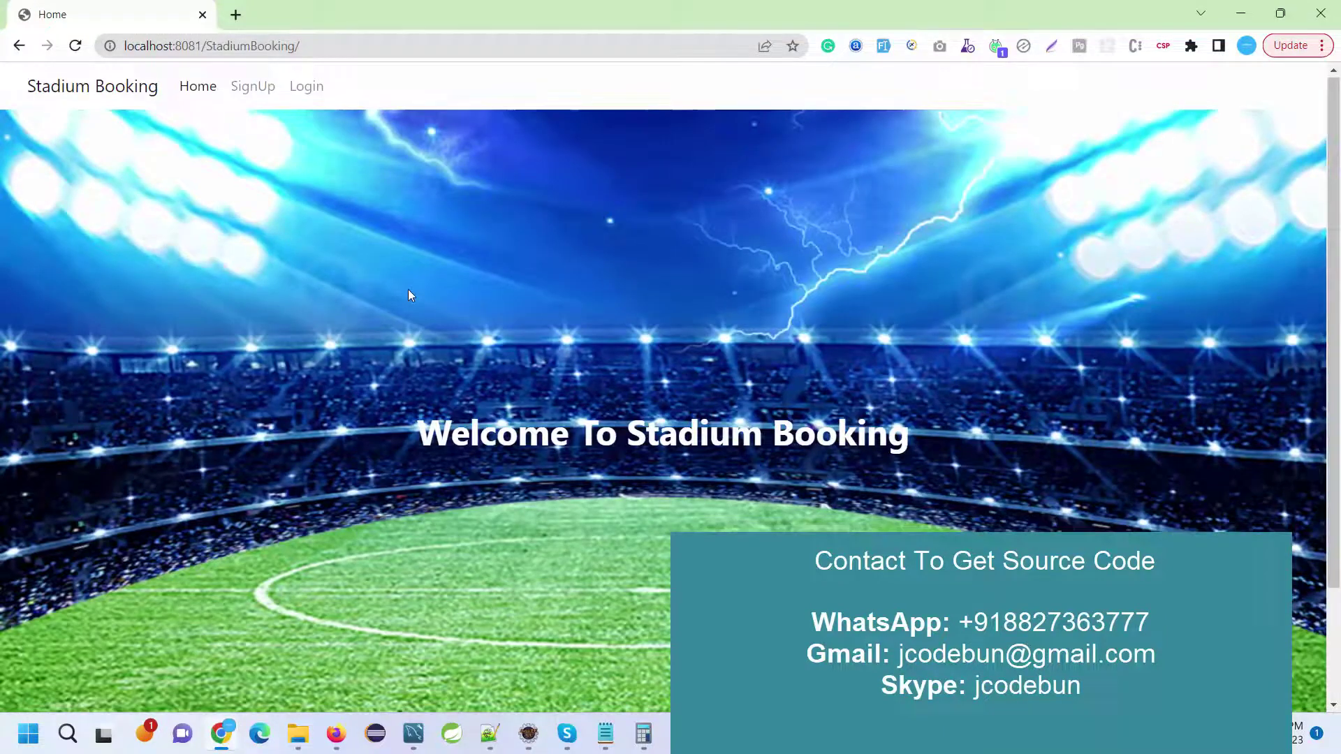
scroll(405, 292, "down", 2)
scroll(404, 292, "up", 2)
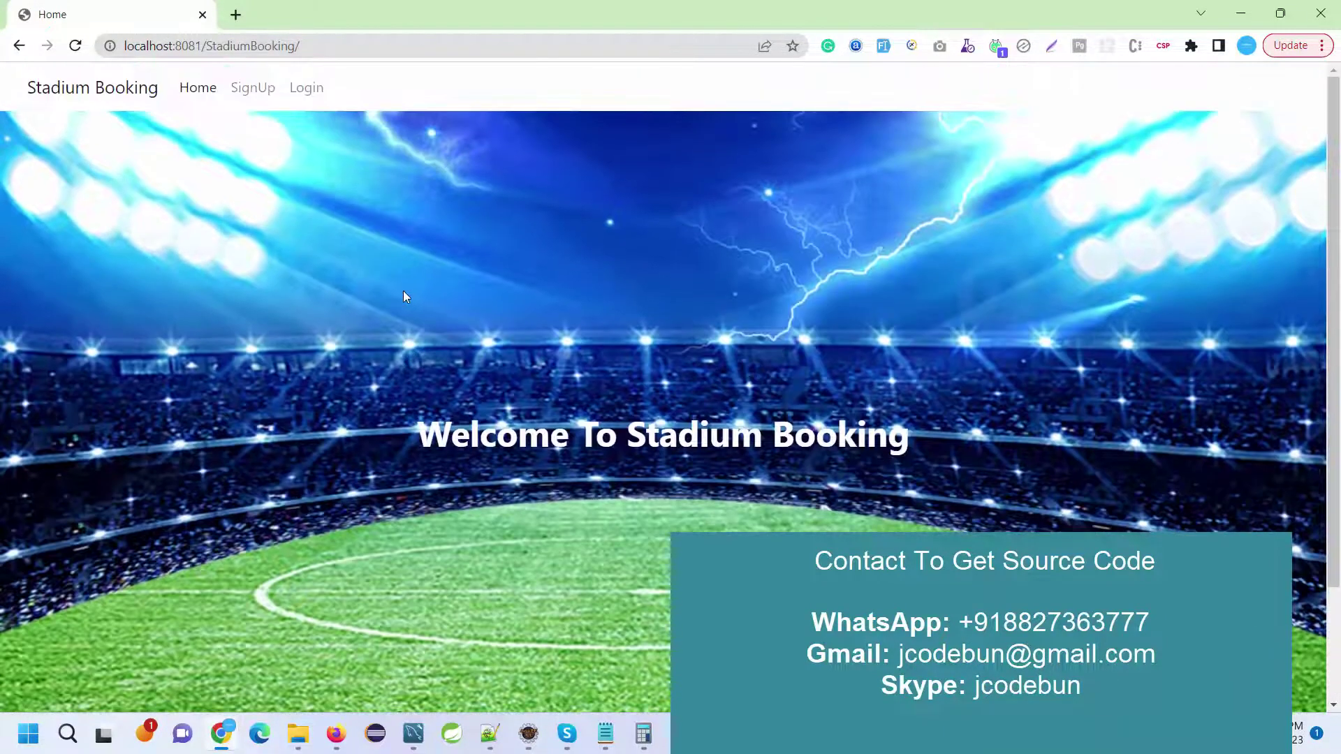
Step: Look over the Registration Form and its Select Role choices, then go to Login
left_click(272, 100)
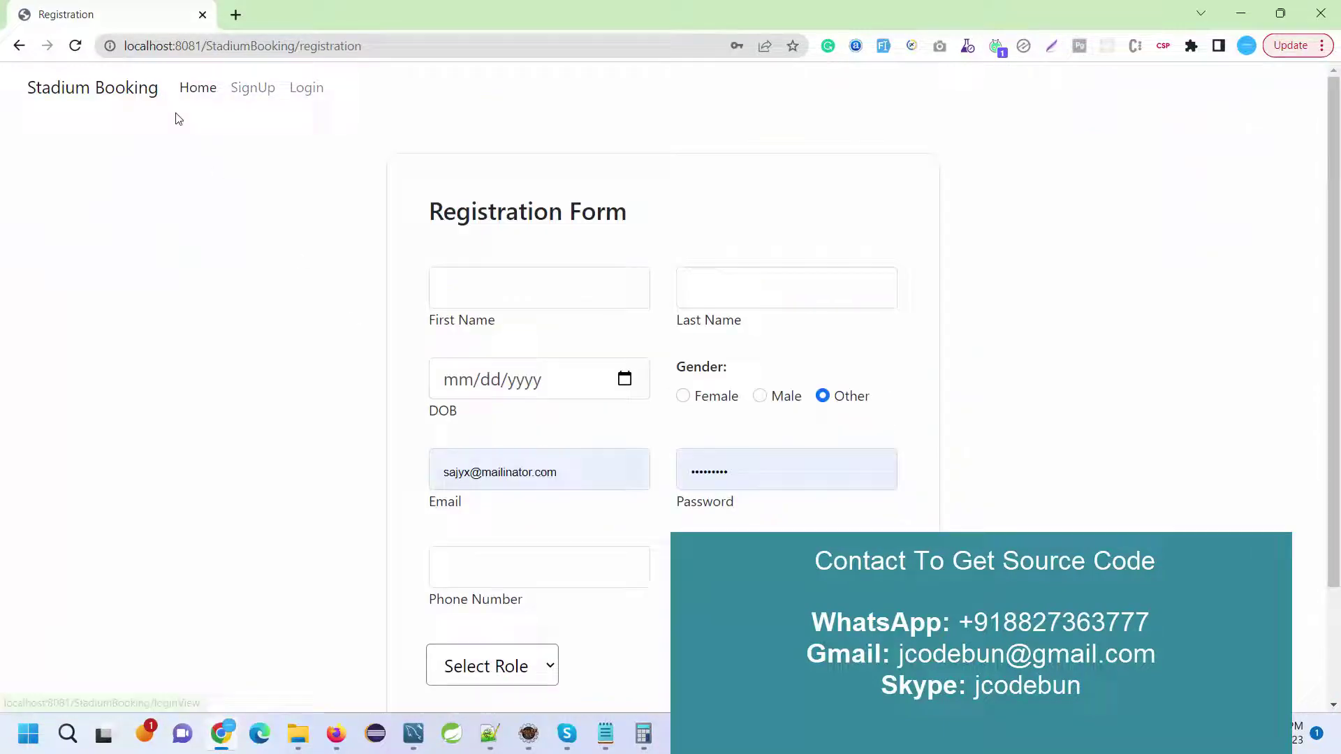
left_click(199, 89)
left_click(250, 88)
left_click(308, 94)
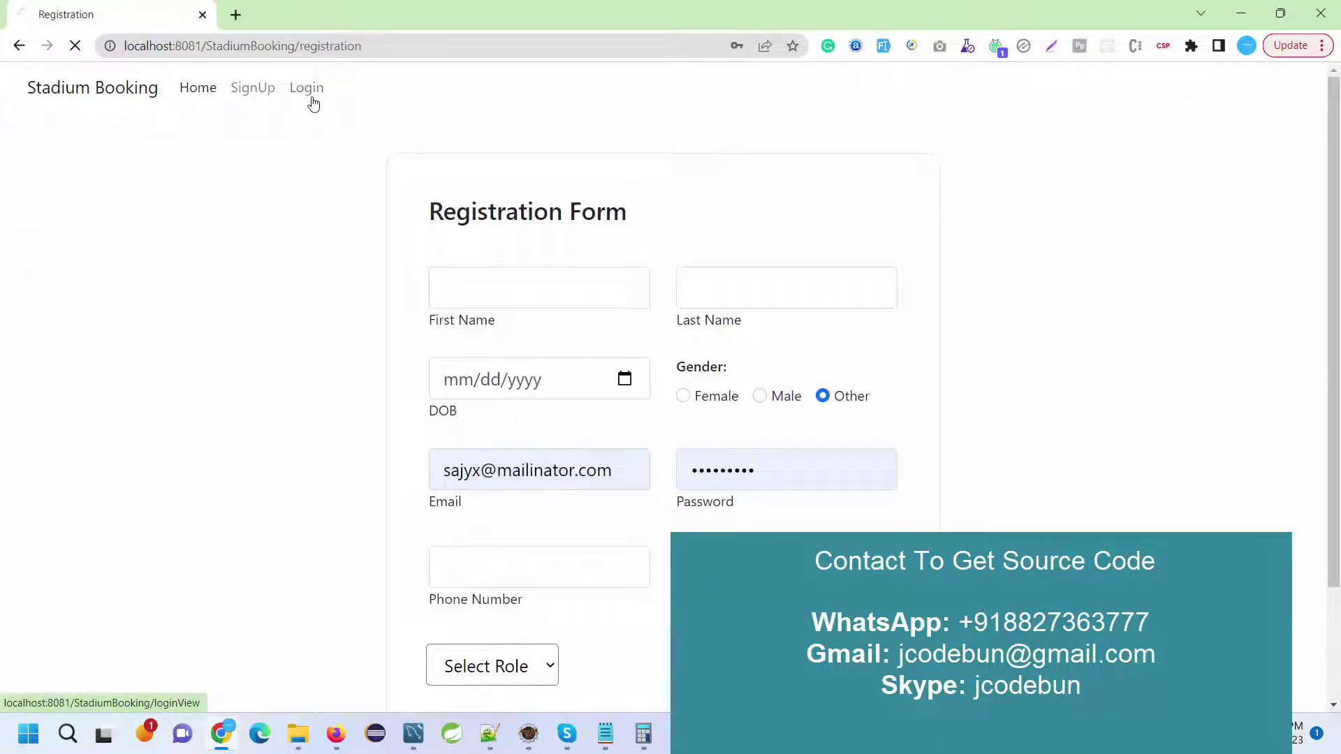
left_click(256, 97)
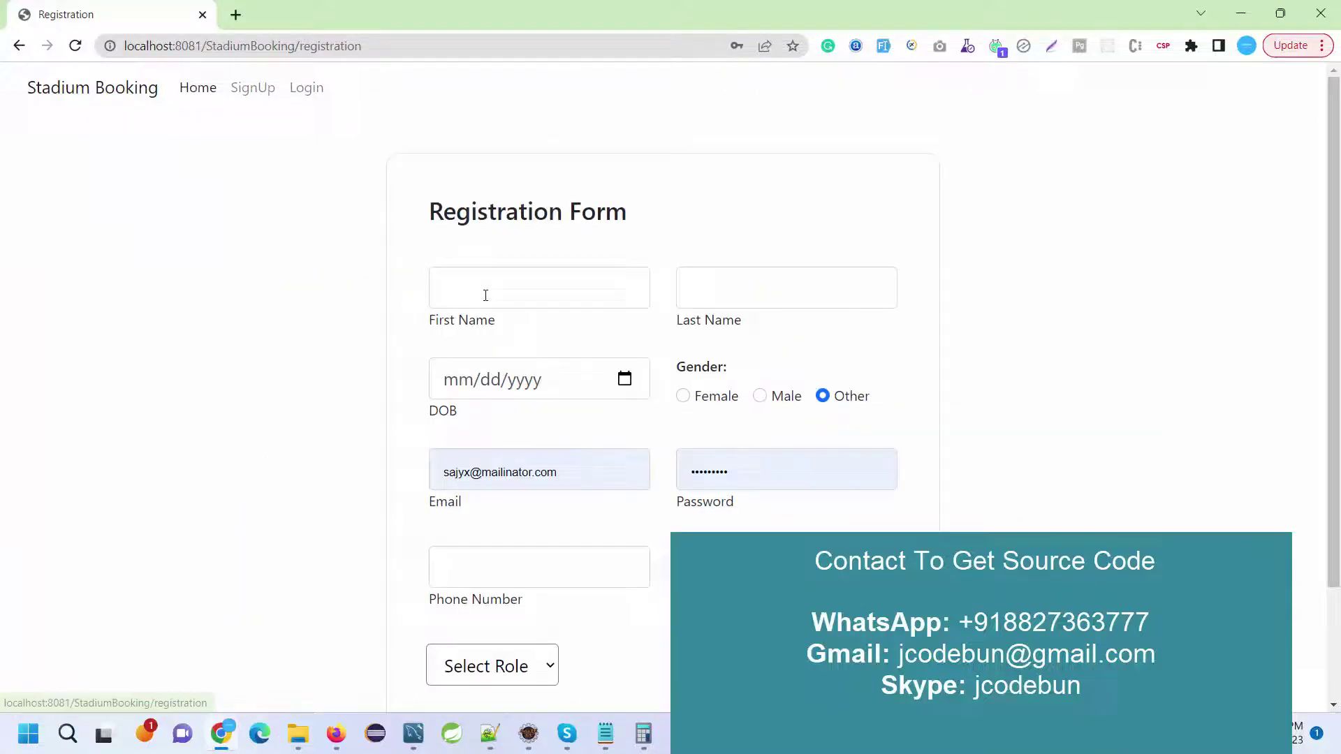
scroll(496, 293, "down", 1)
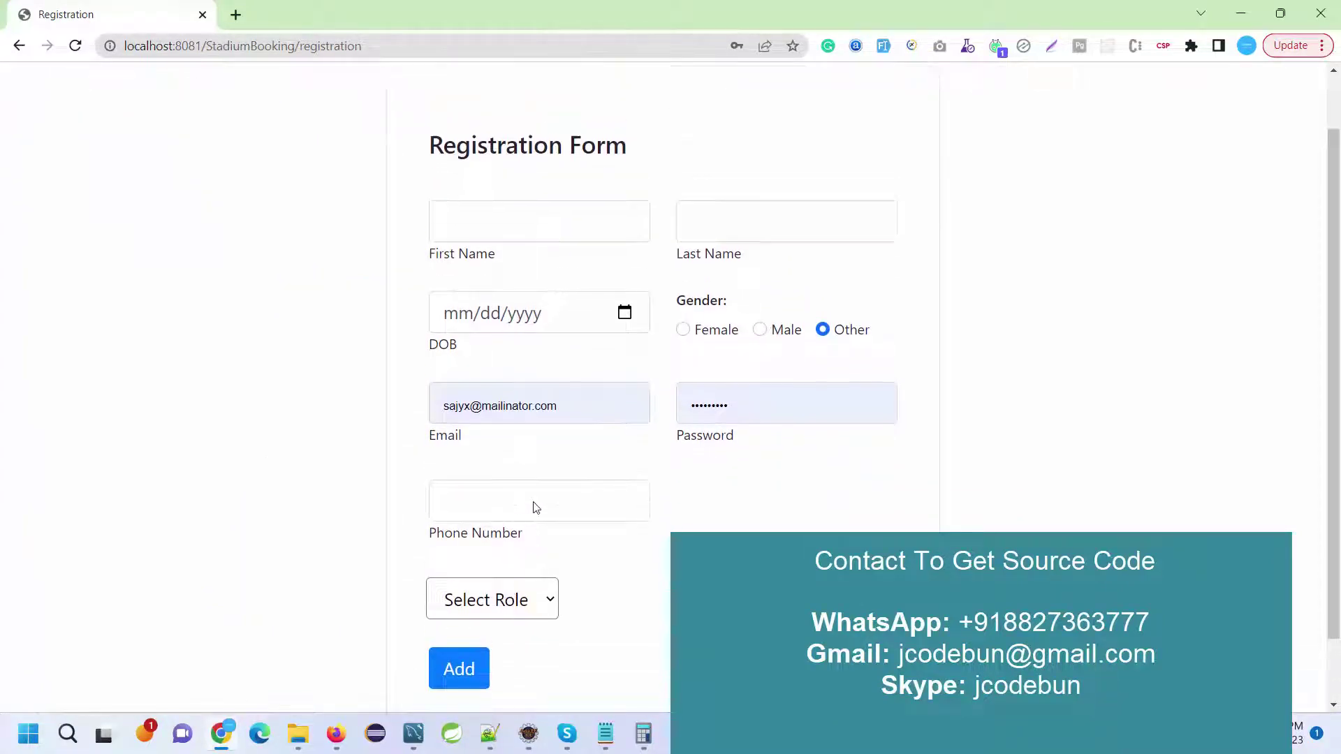
scroll(536, 507, "down", 1)
left_click(520, 538)
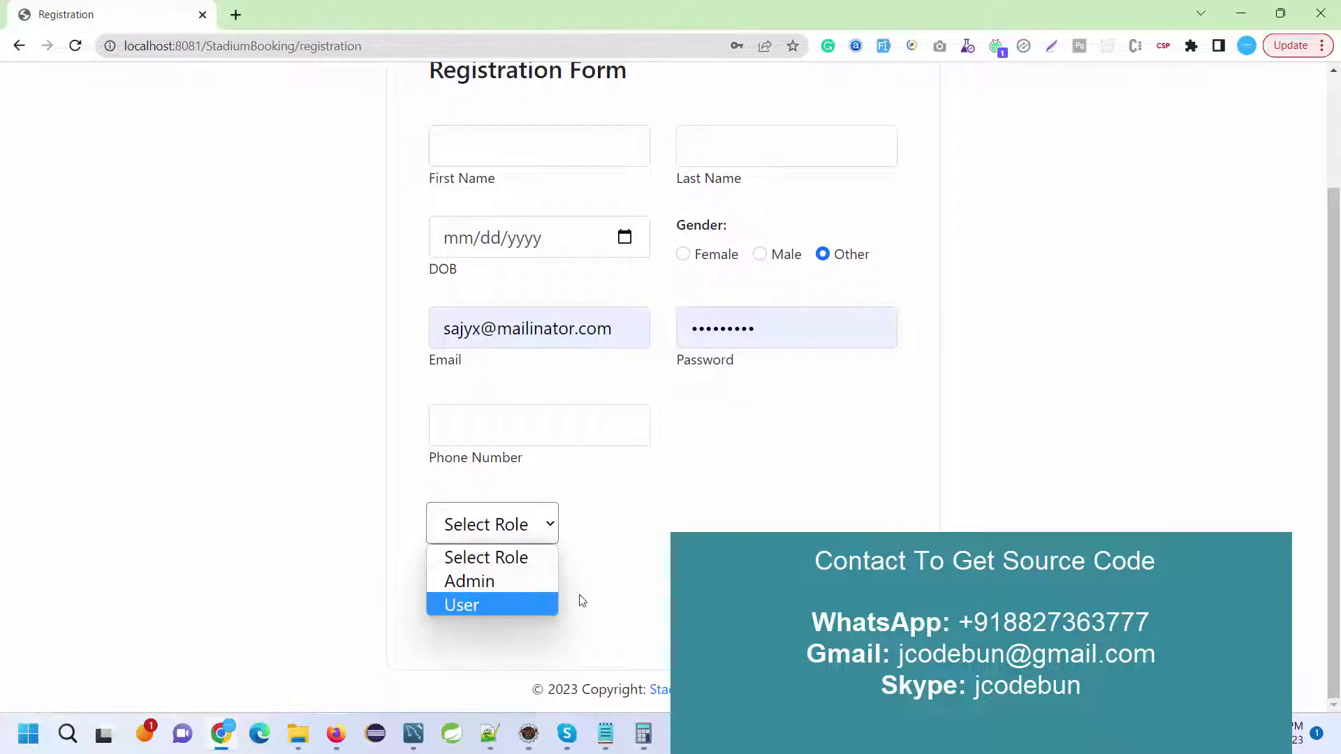
scroll(662, 525, "up", 2)
left_click(305, 89)
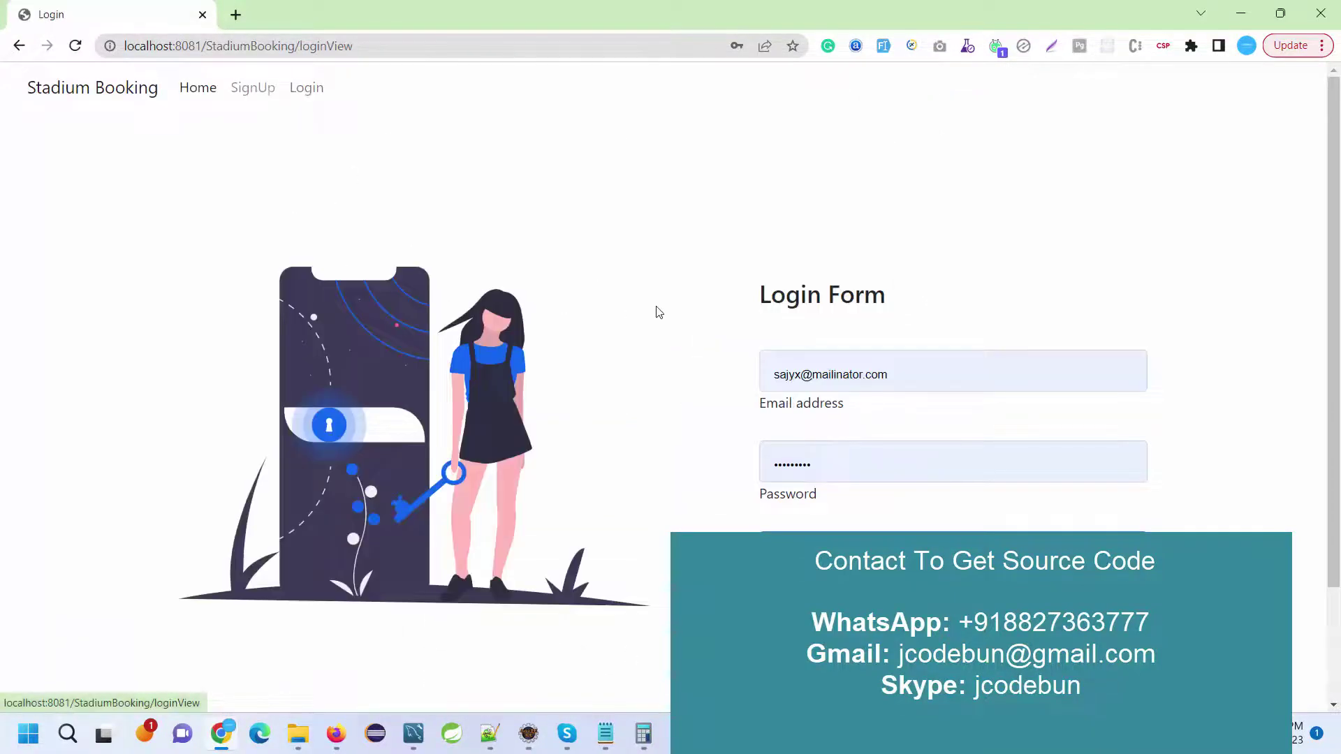
Step: Log in using the admin's email from the Workbench user table and the admin password
left_click(413, 733)
double_click(341, 329)
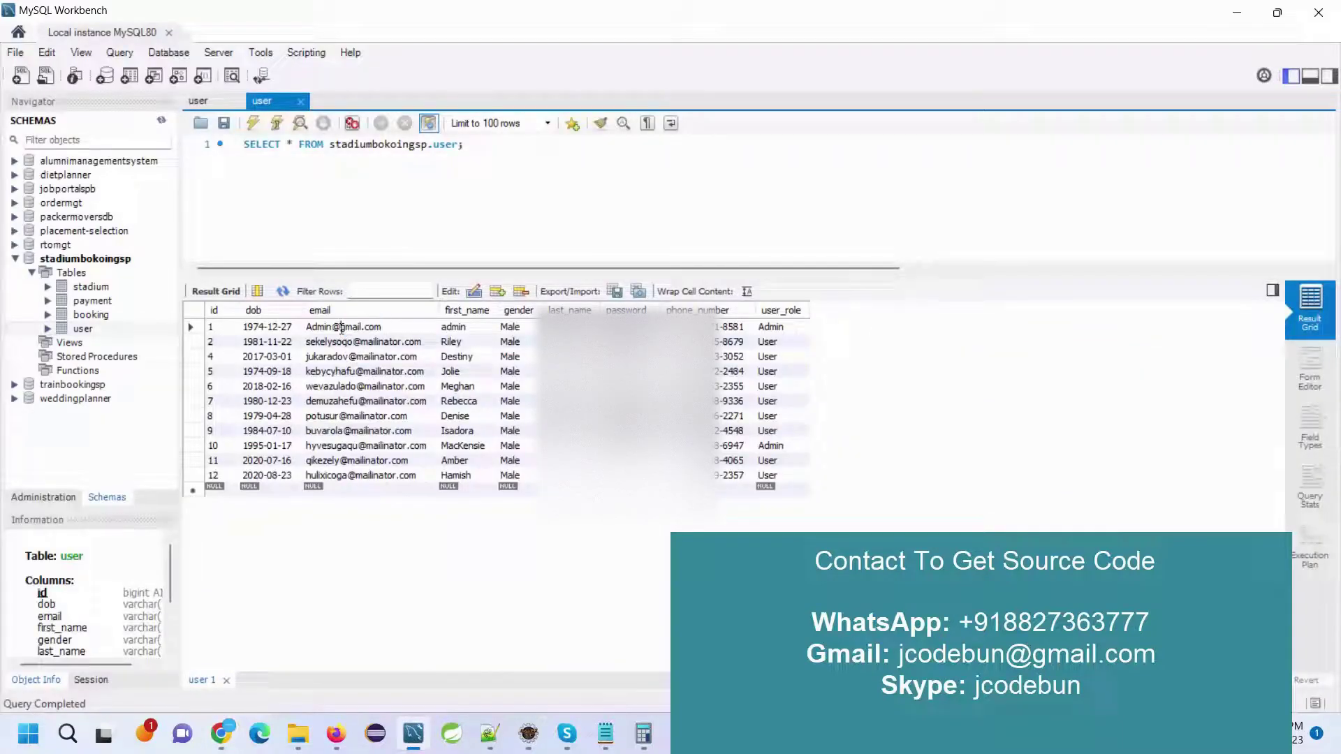
left_click(221, 733)
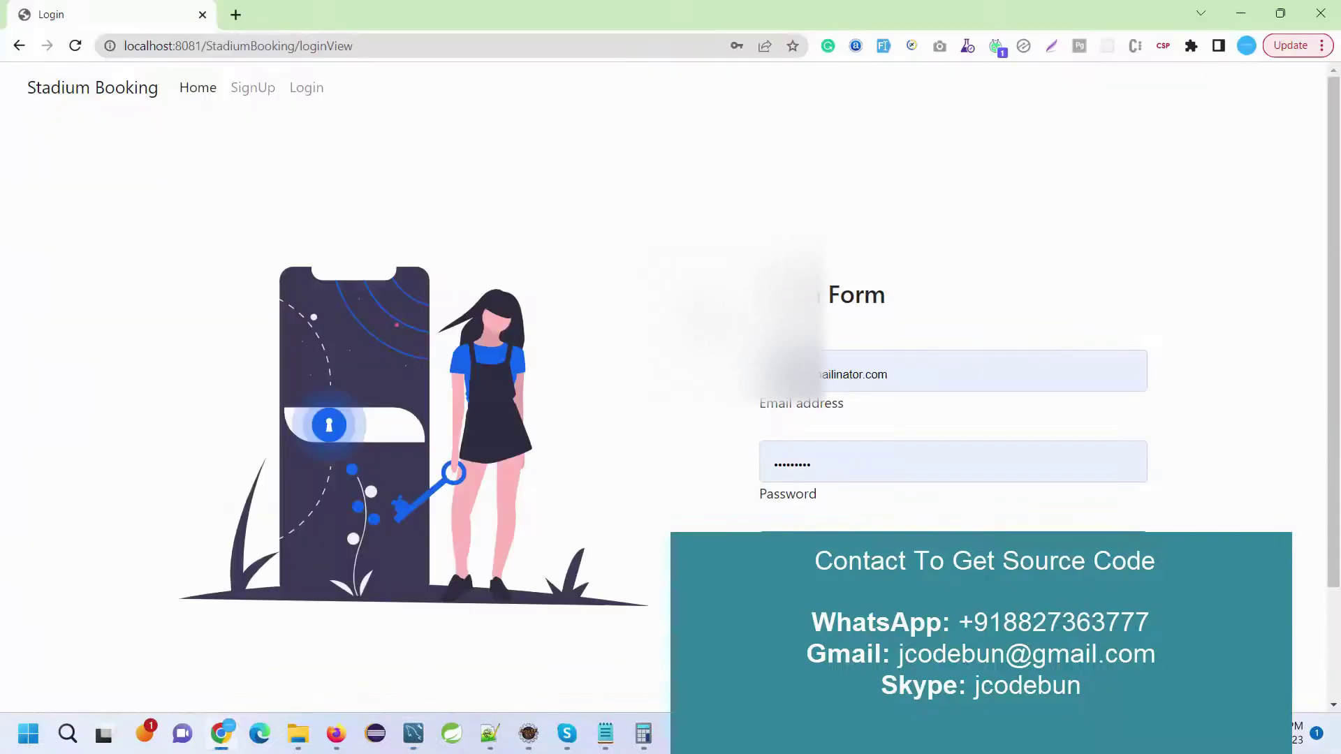
left_click_drag(928, 372, 744, 415)
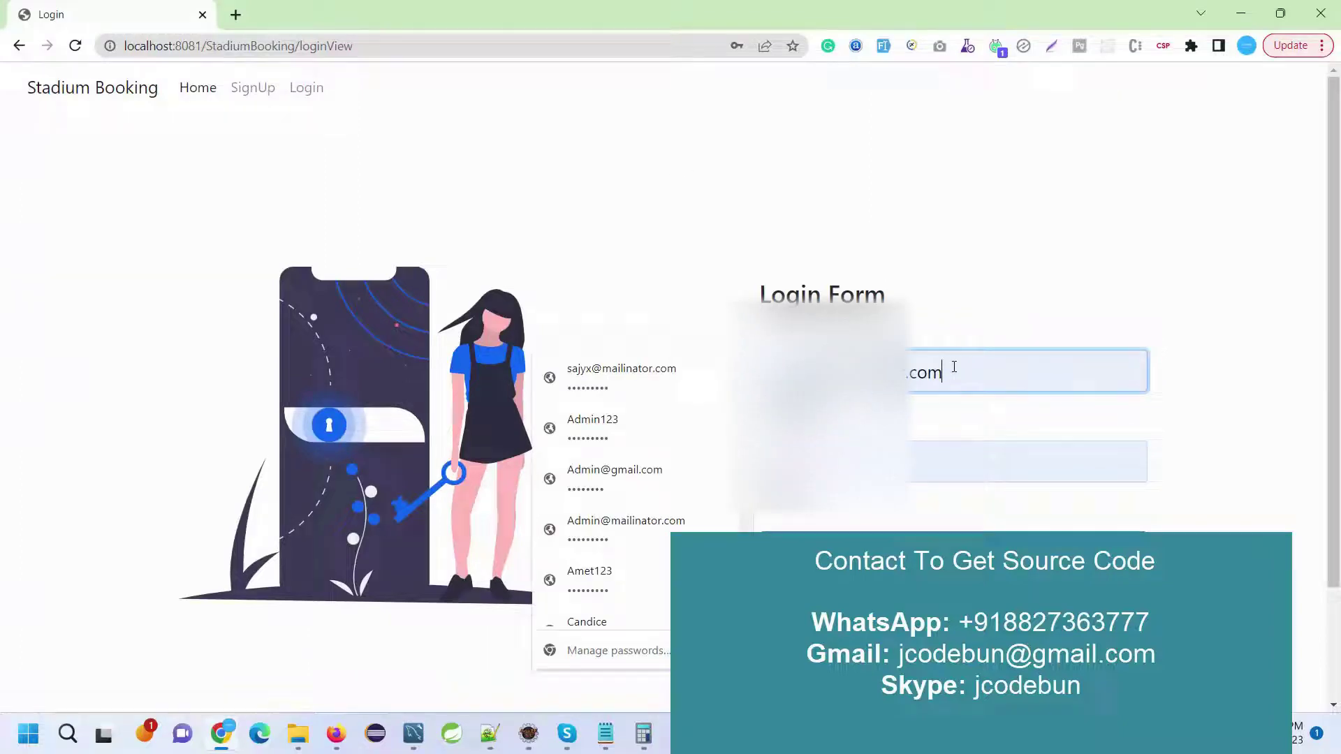
left_click_drag(957, 377, 768, 374)
key("alt+Tab")
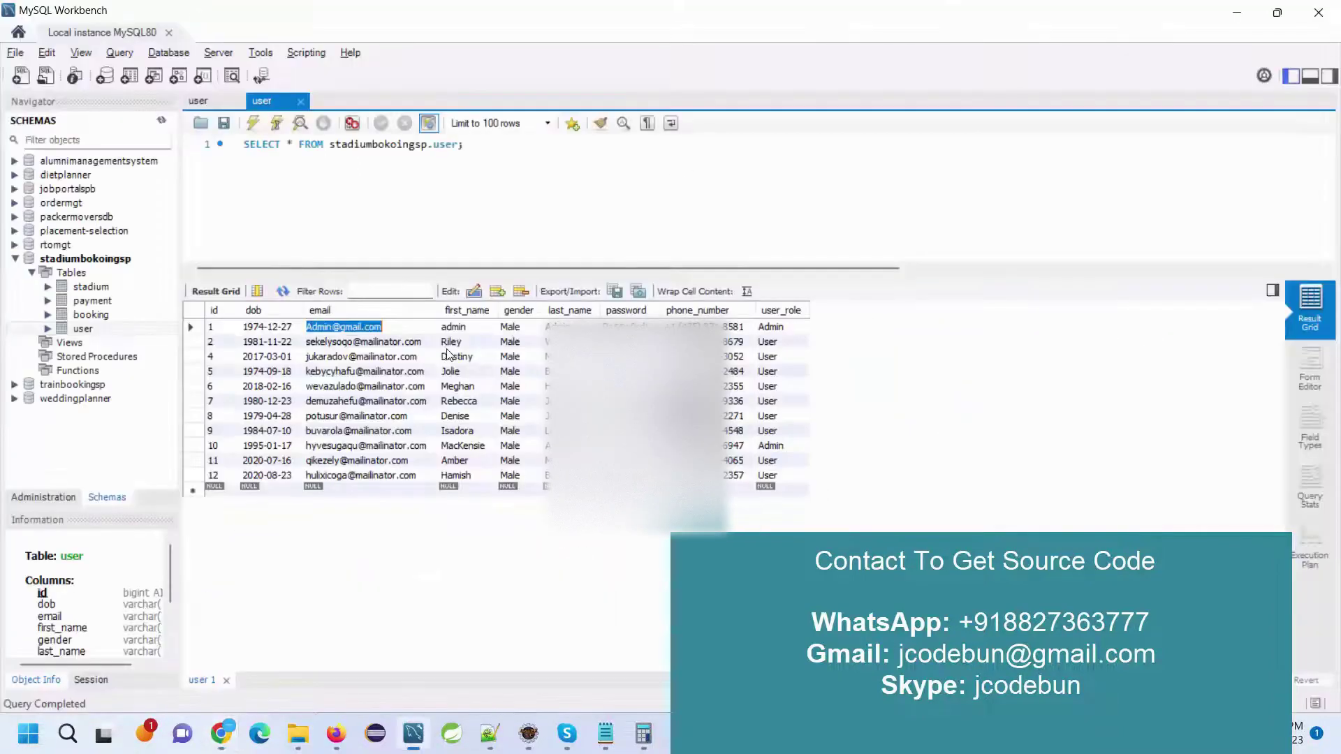
key("alt+Tab")
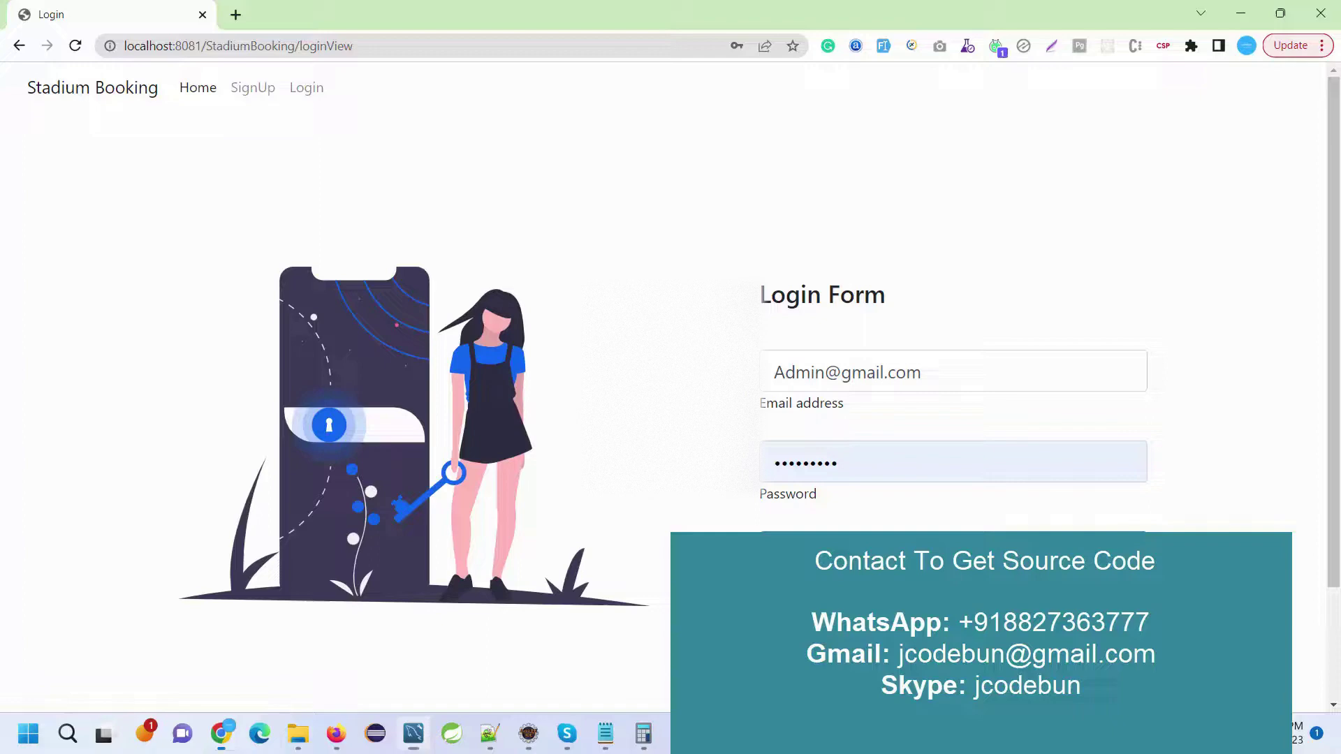
double_click(848, 478)
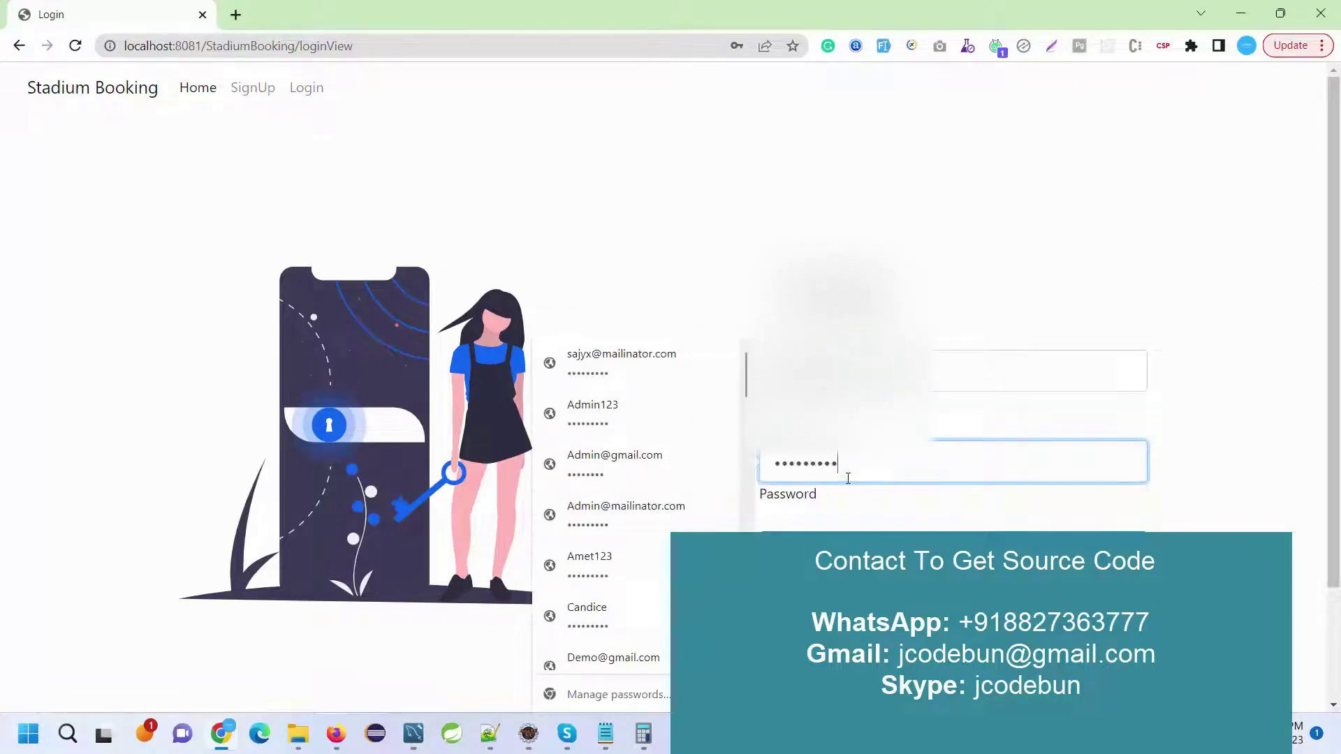
key("Return")
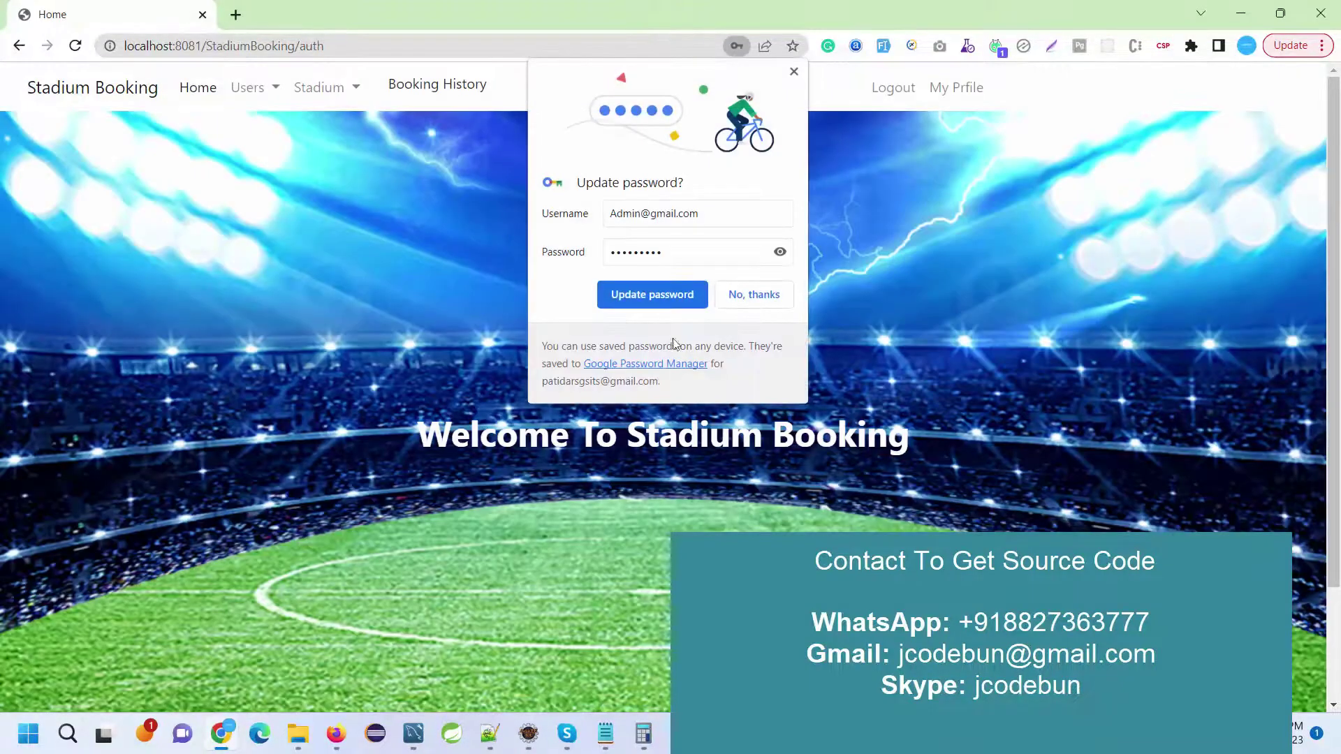
Step: Accept the browser password prompt and open the Users > Add User form
left_click(651, 293)
left_click(251, 93)
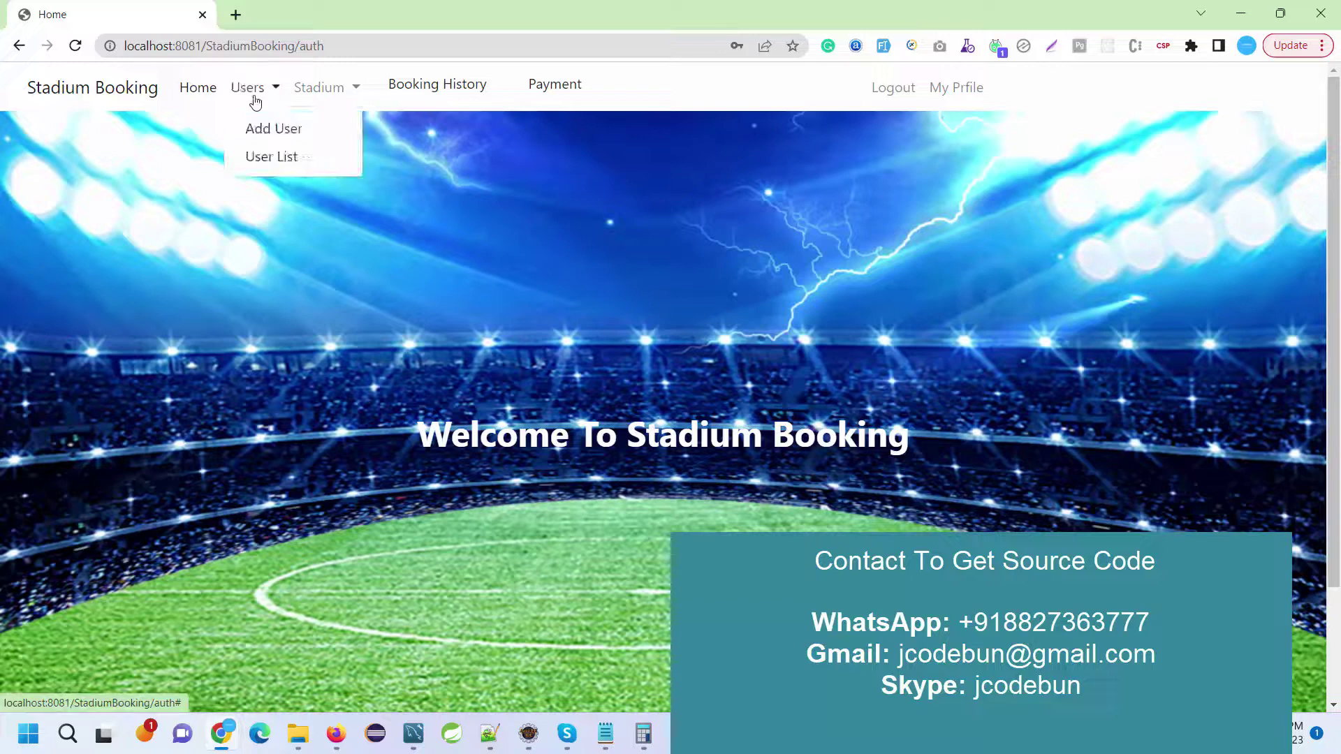
left_click(263, 131)
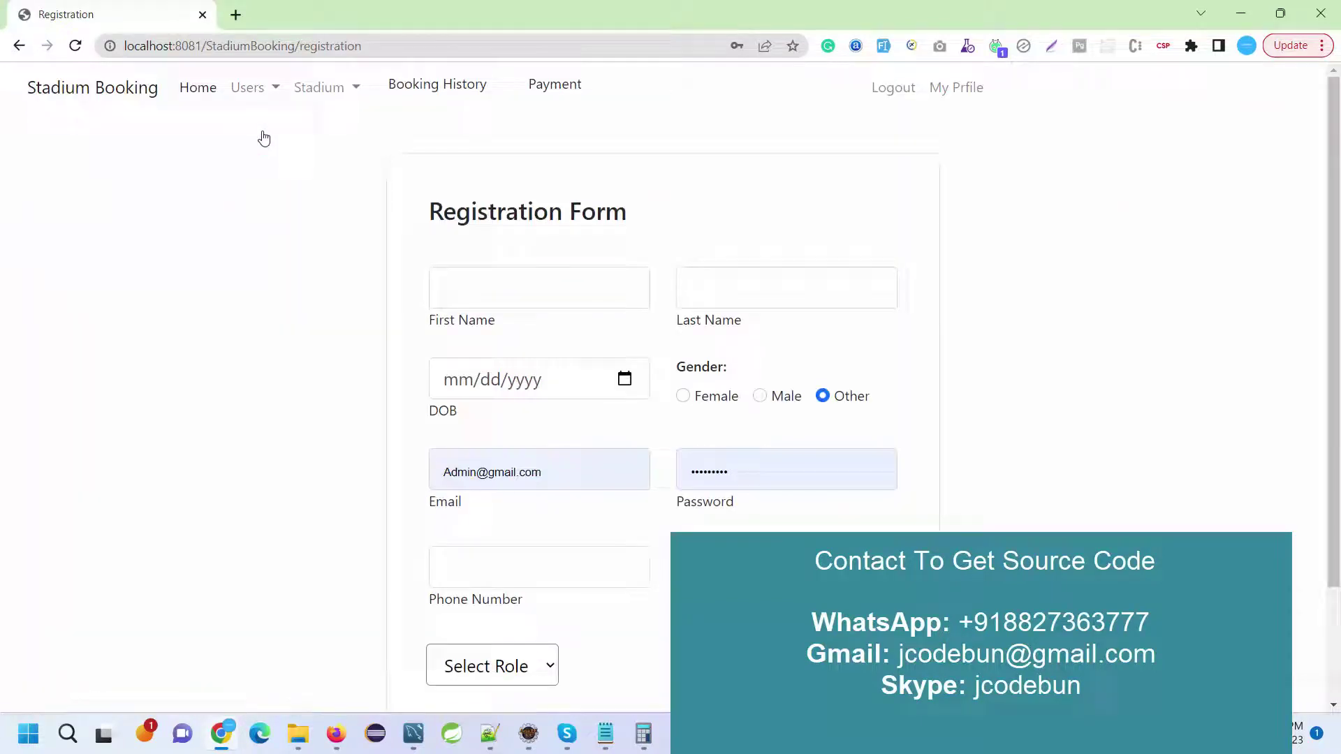
left_click(250, 89)
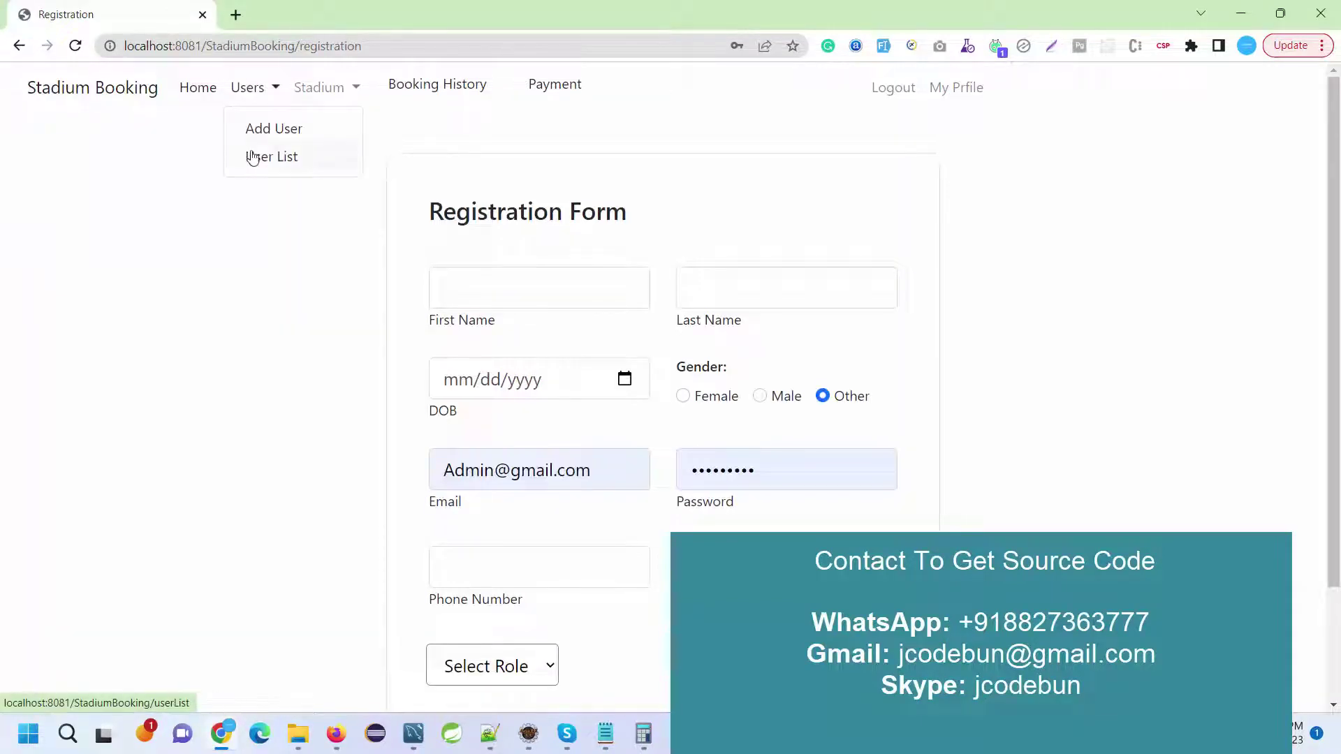
scroll(485, 266, "down", 1)
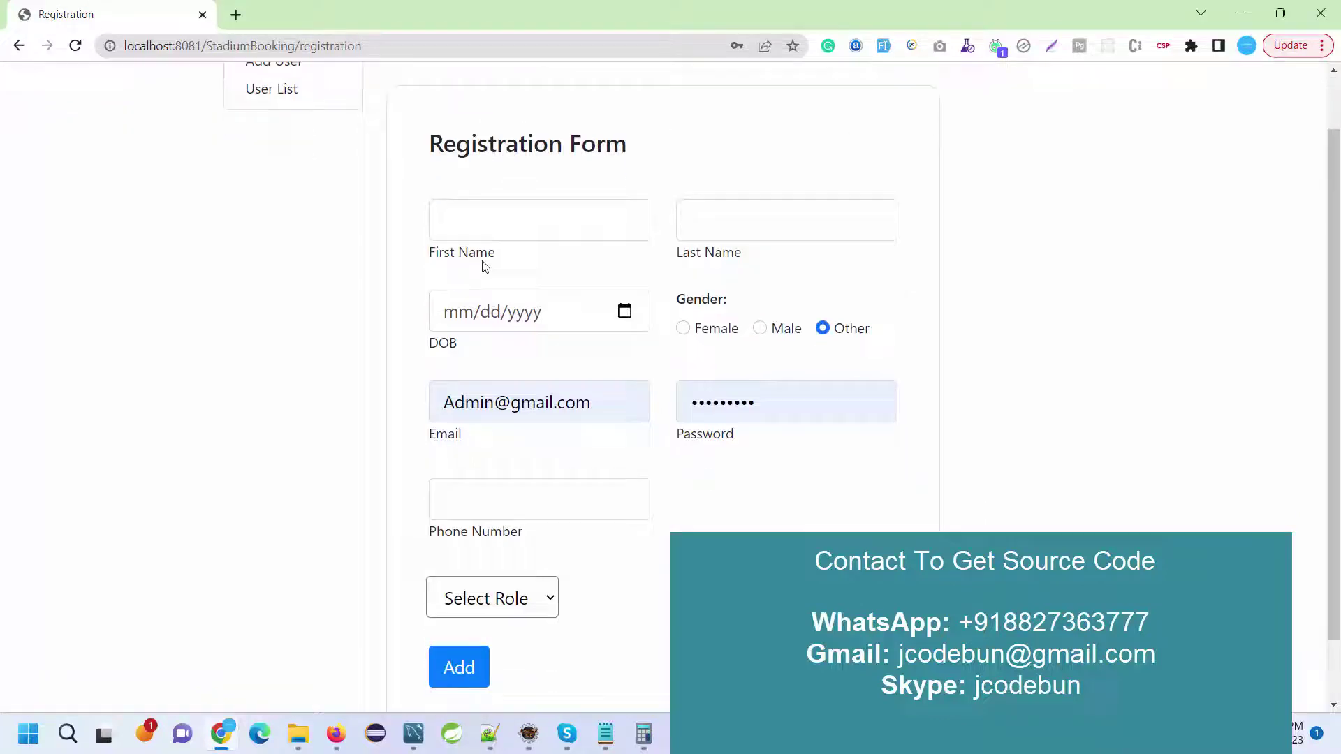
scroll(486, 251, "up", 1)
Step: Autofill the new user's details, choosing gender Male and role User
left_click(484, 274)
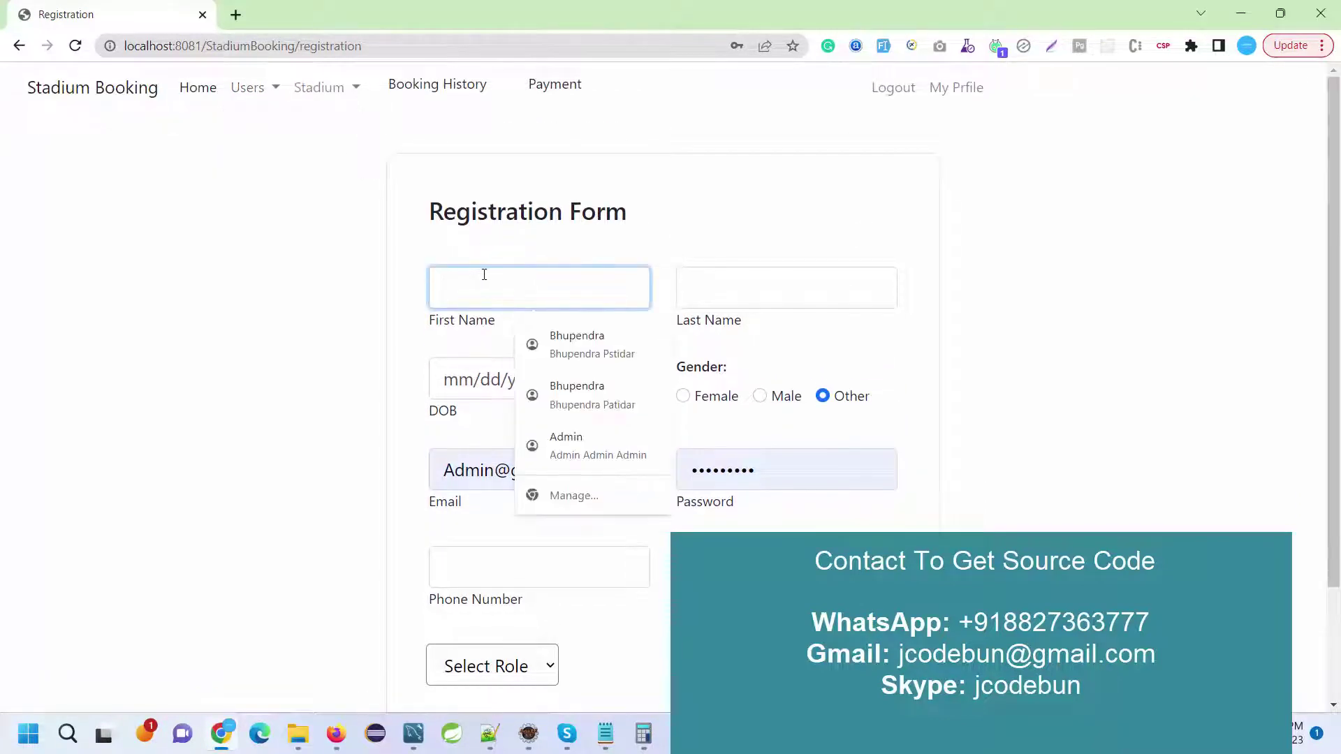
left_click(883, 45)
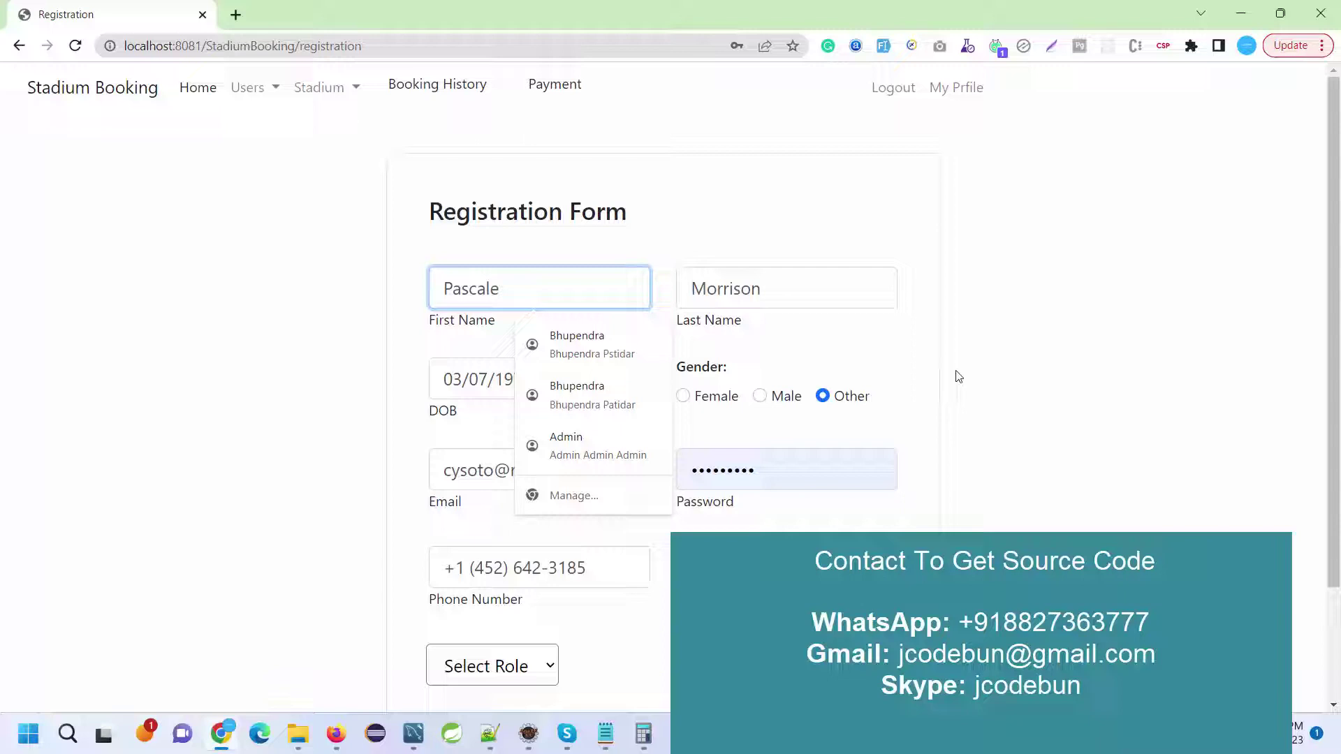
left_click(760, 396)
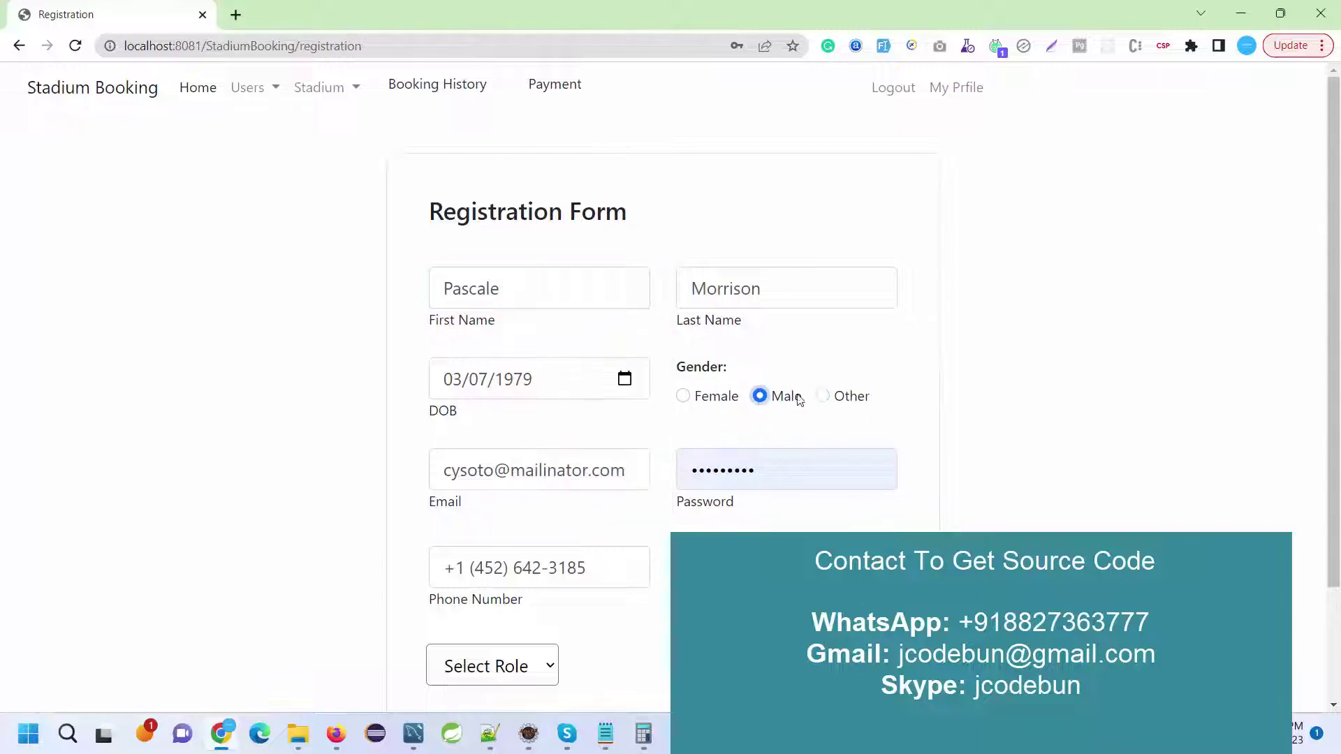
scroll(580, 495, "down", 1)
left_click(529, 583)
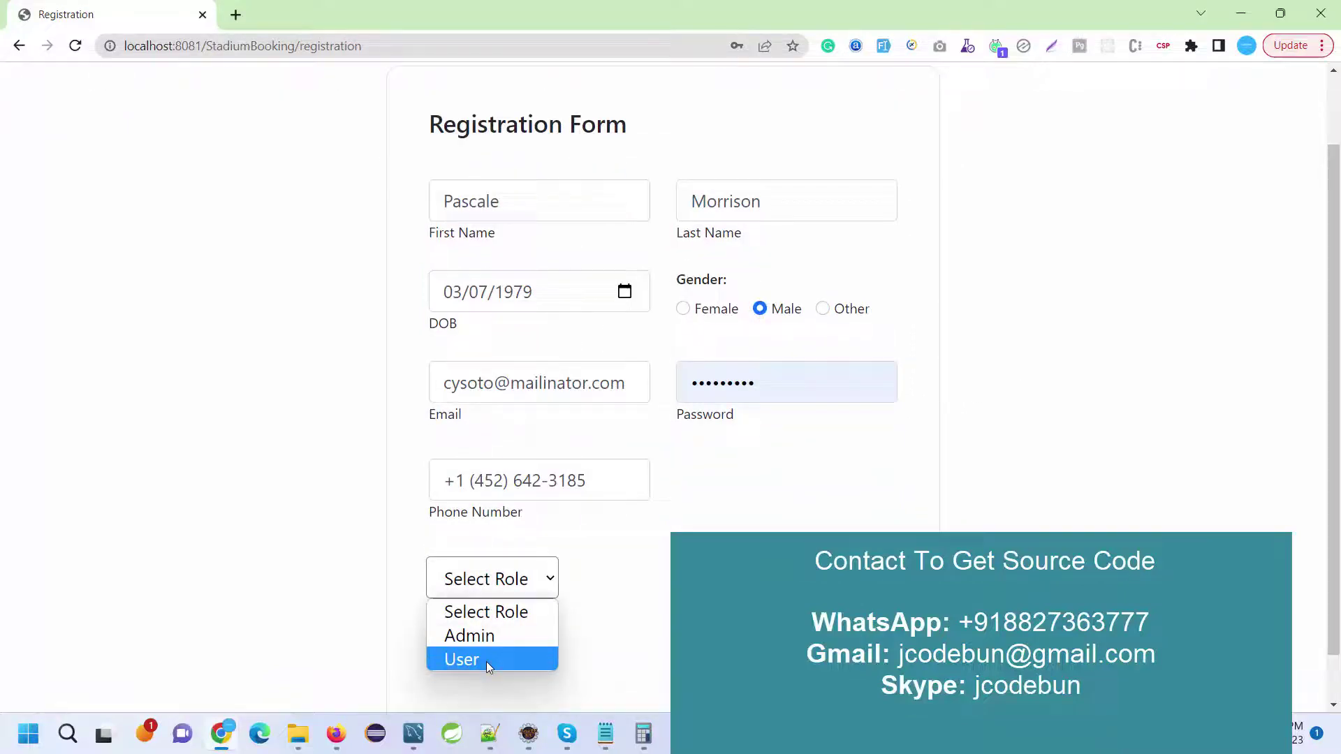
left_click(486, 659)
Step: Submit the form, confirm 'Registration successfully', and check the Workbench user table
left_click_drag(509, 201, 363, 209)
left_click(467, 648)
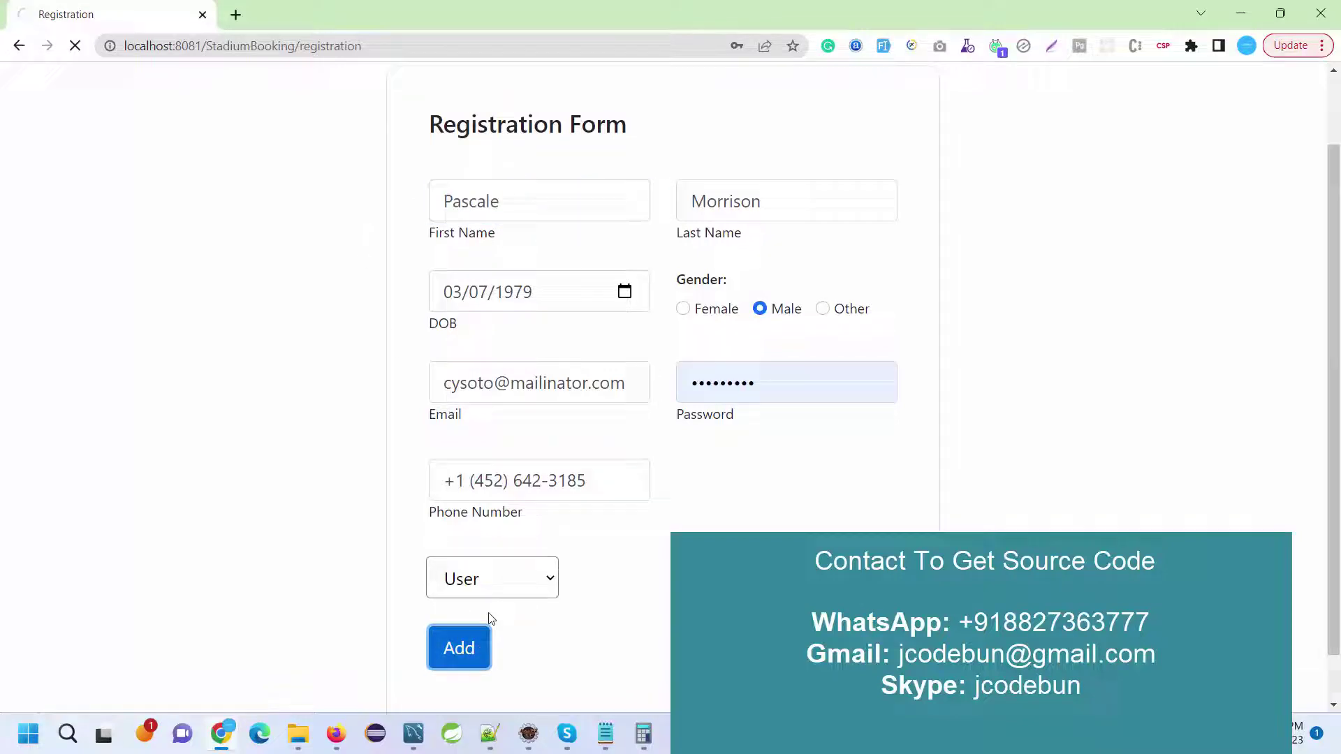
left_click_drag(547, 212, 424, 235)
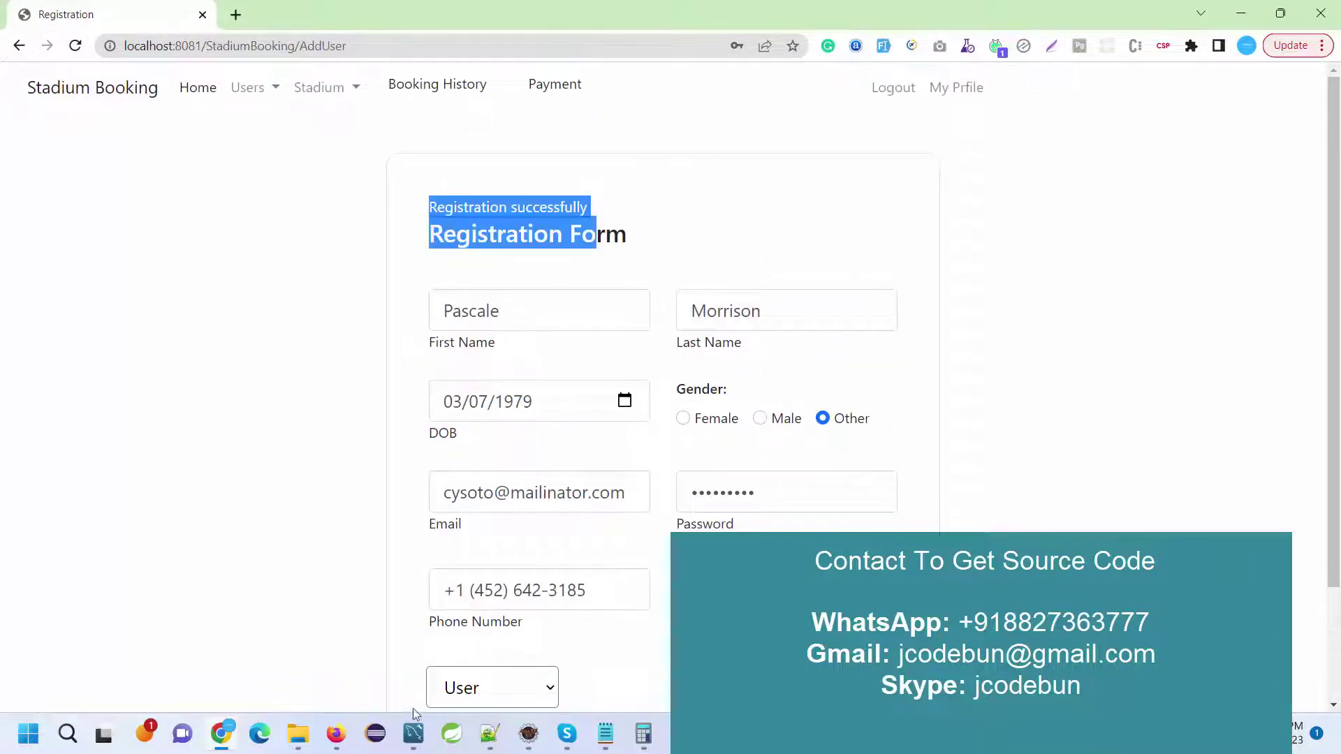
left_click(413, 732)
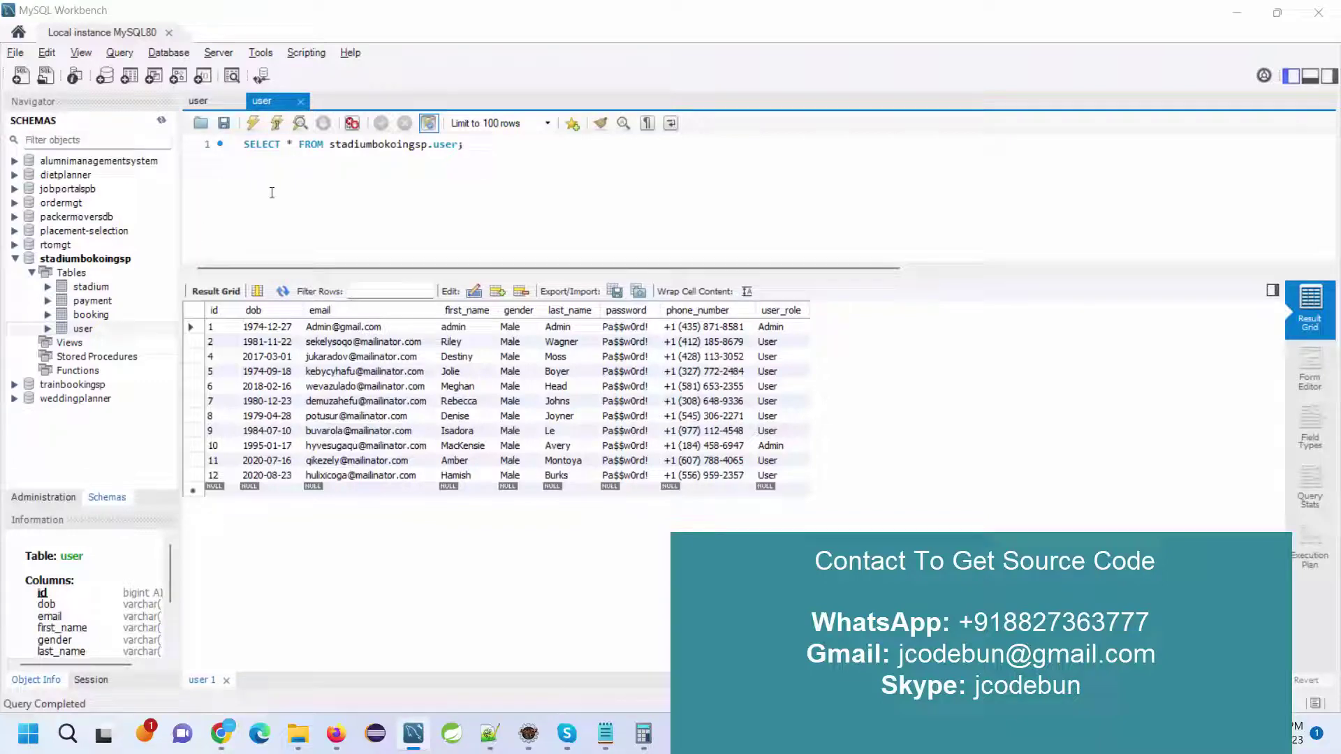
key("alt+Tab")
Step: Open the User List and edit the newly added user in the last row
left_click(252, 89)
left_click(256, 156)
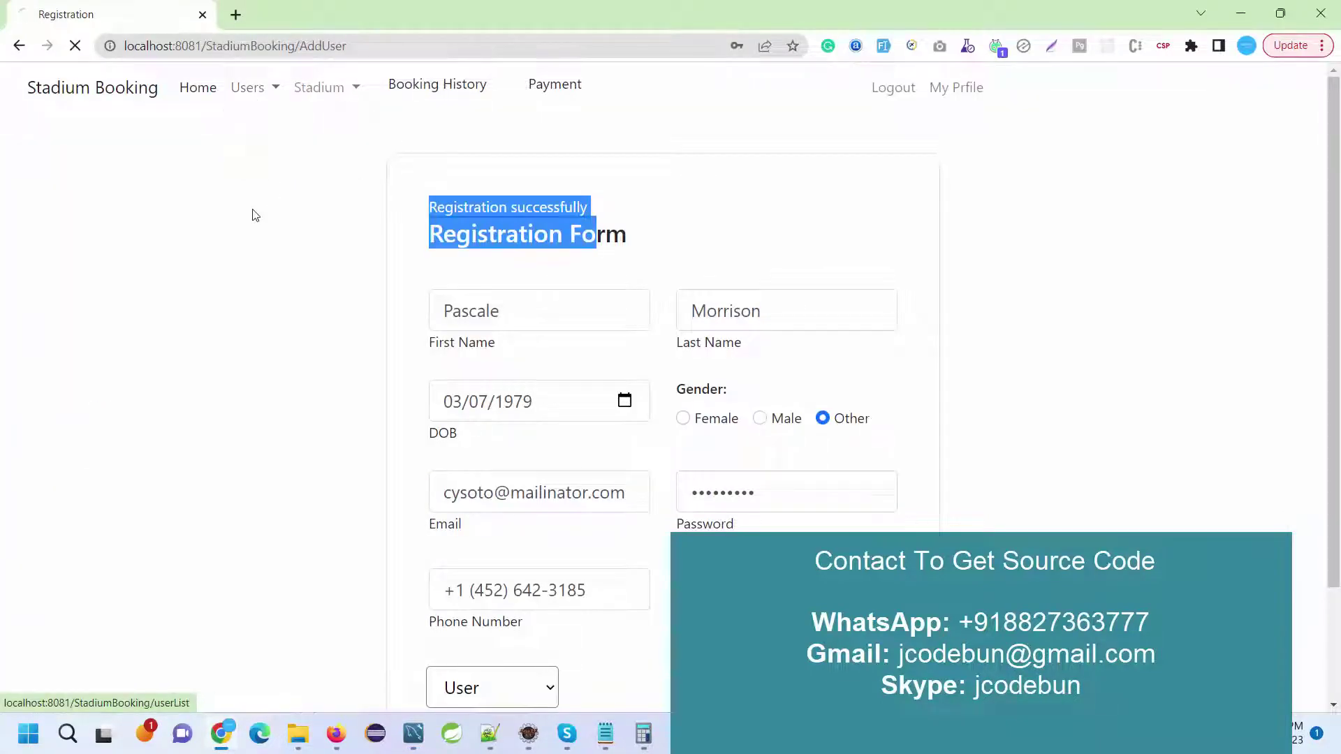
scroll(385, 316, "down", 6)
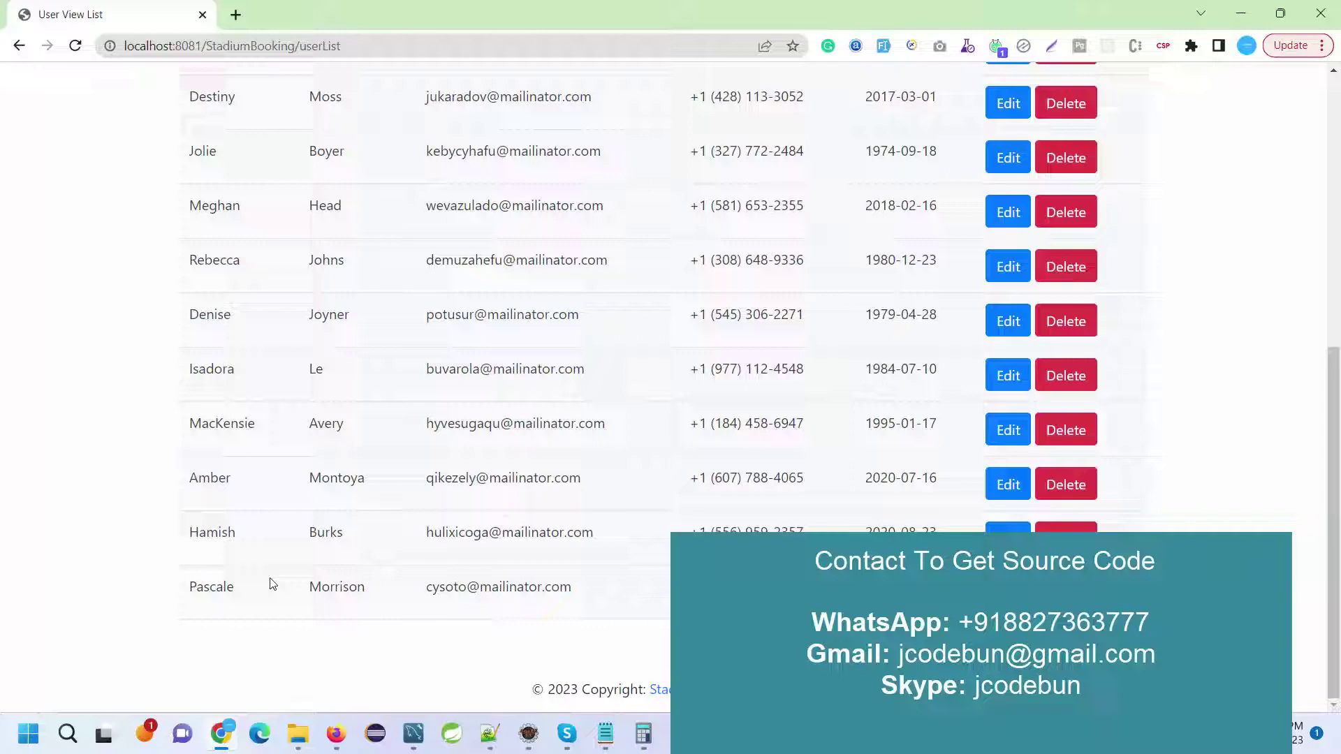
left_click_drag(207, 588, 574, 589)
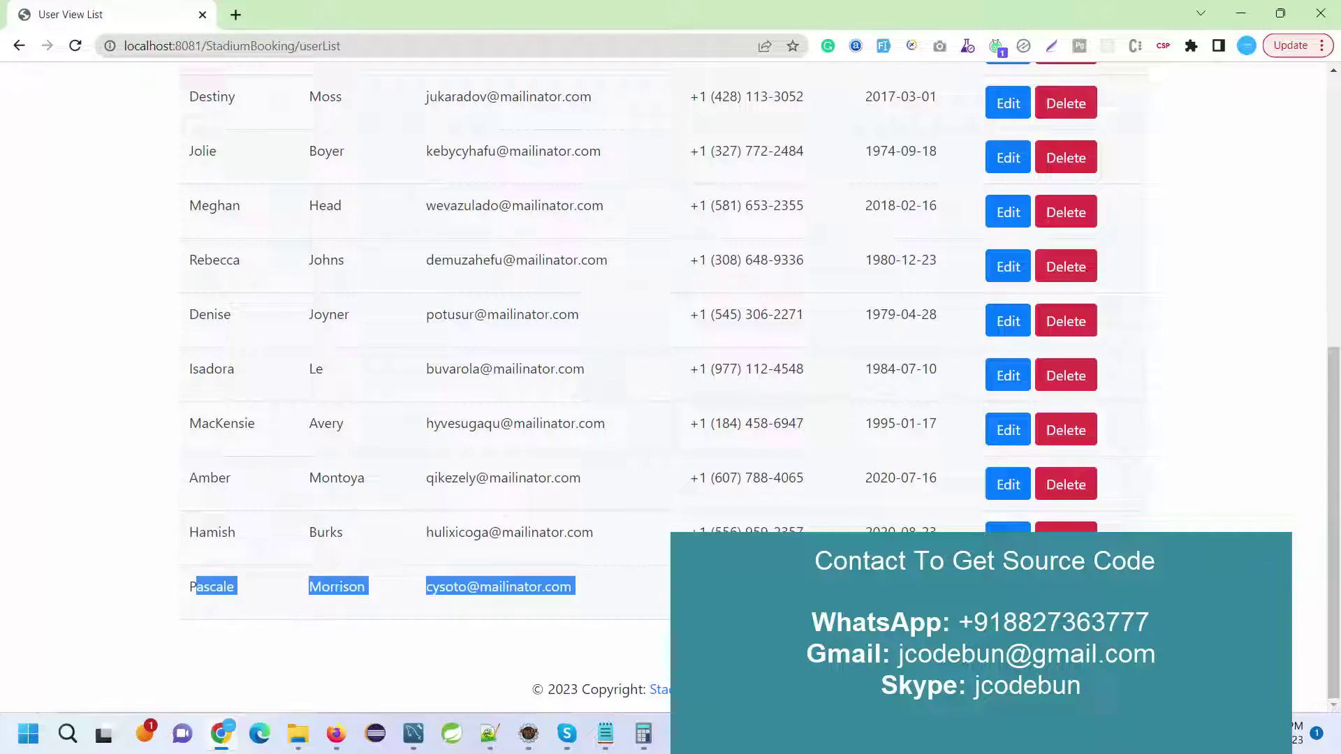
left_click(1007, 586)
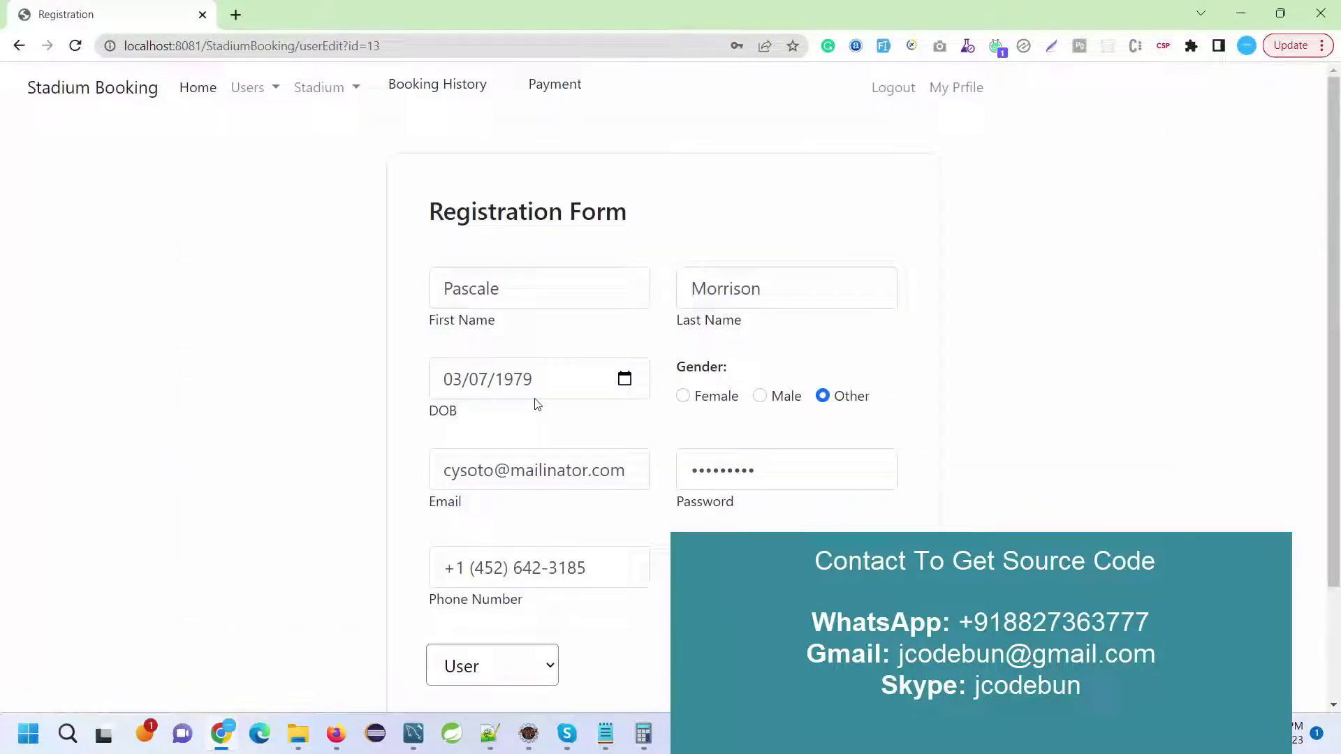
Step: Append 'eeee' to the user's First Name and save with Update
left_click(535, 297)
type("eeee")
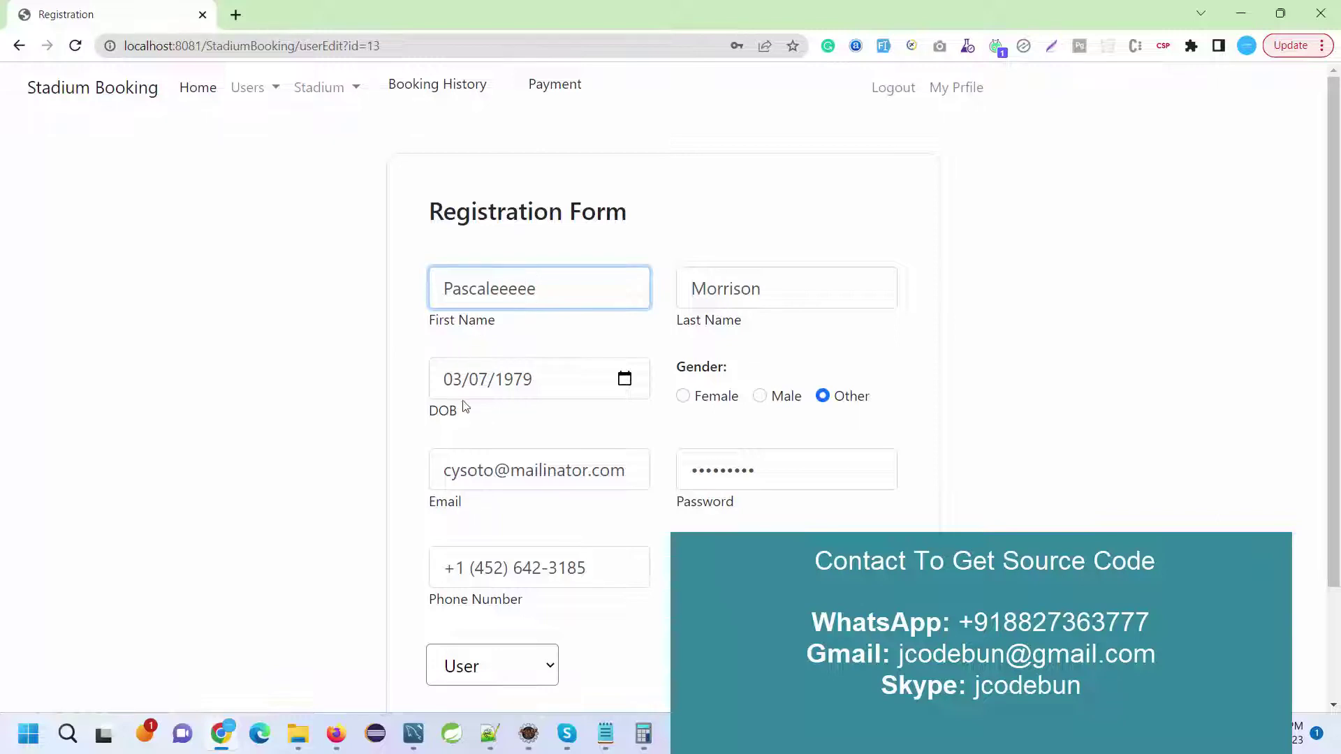
scroll(465, 407, "down", 1)
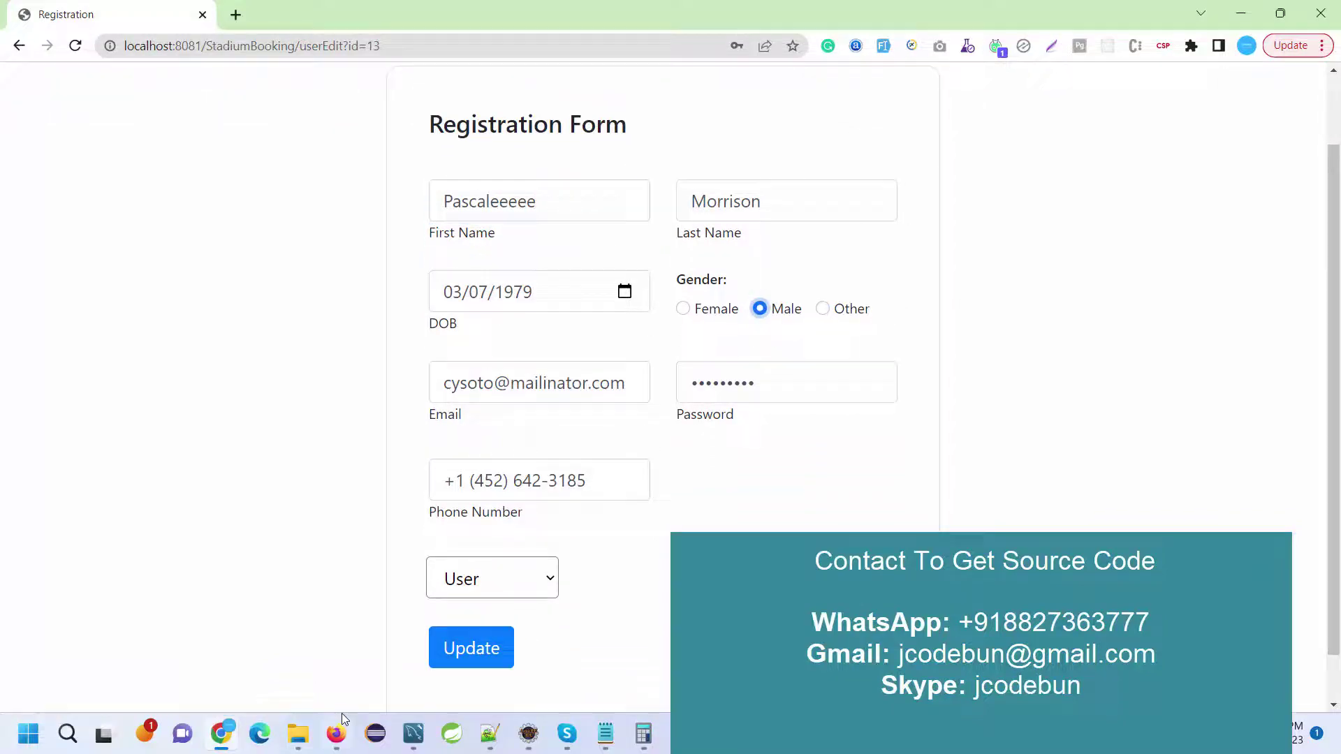
left_click(464, 649)
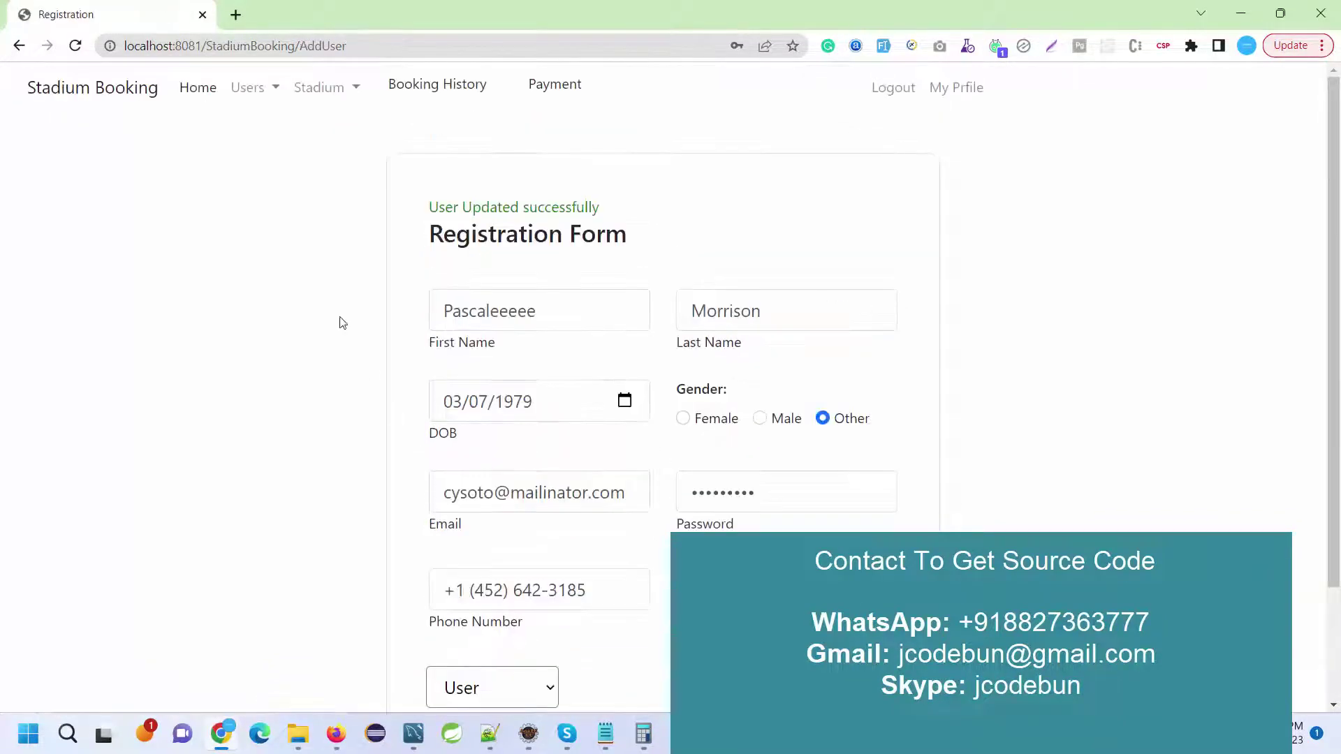
left_click(241, 89)
Step: Delete two users from the User List, including the newly added one
left_click(252, 167)
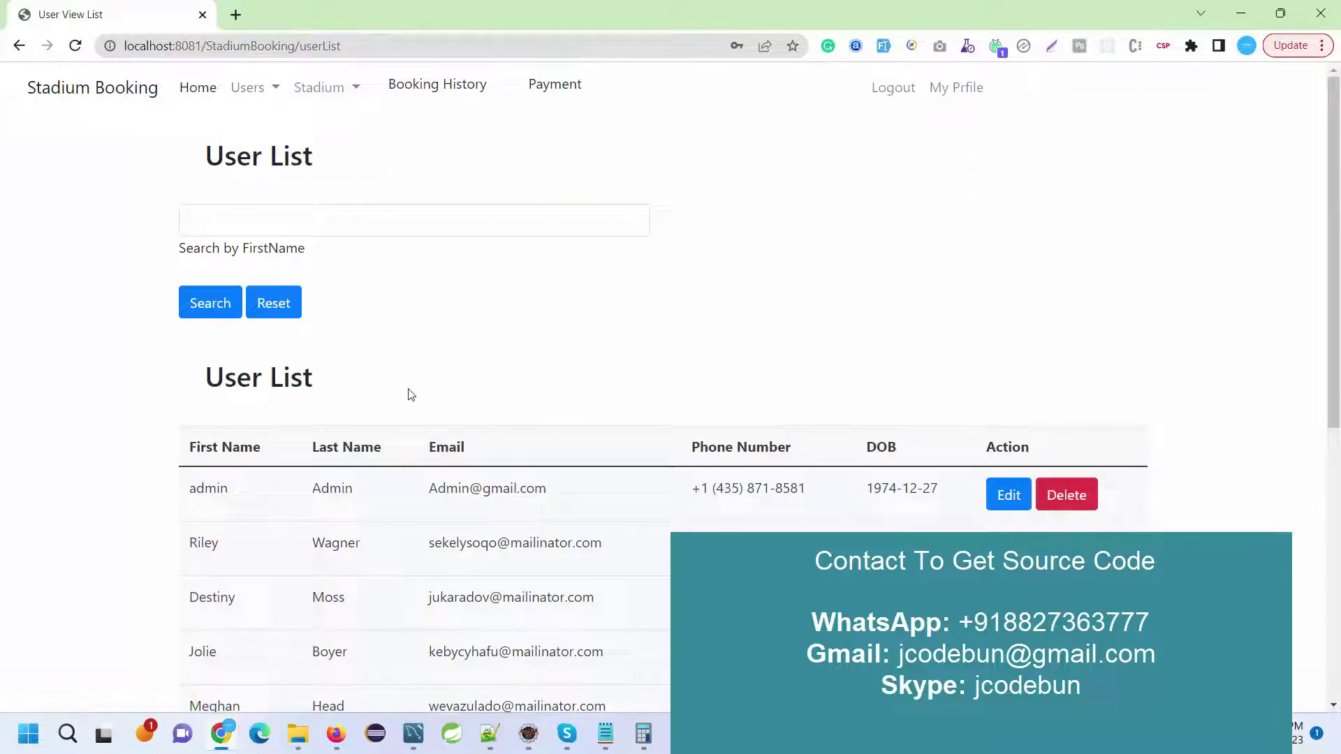
scroll(410, 391, "down", 7)
left_click_drag(276, 592, 186, 593)
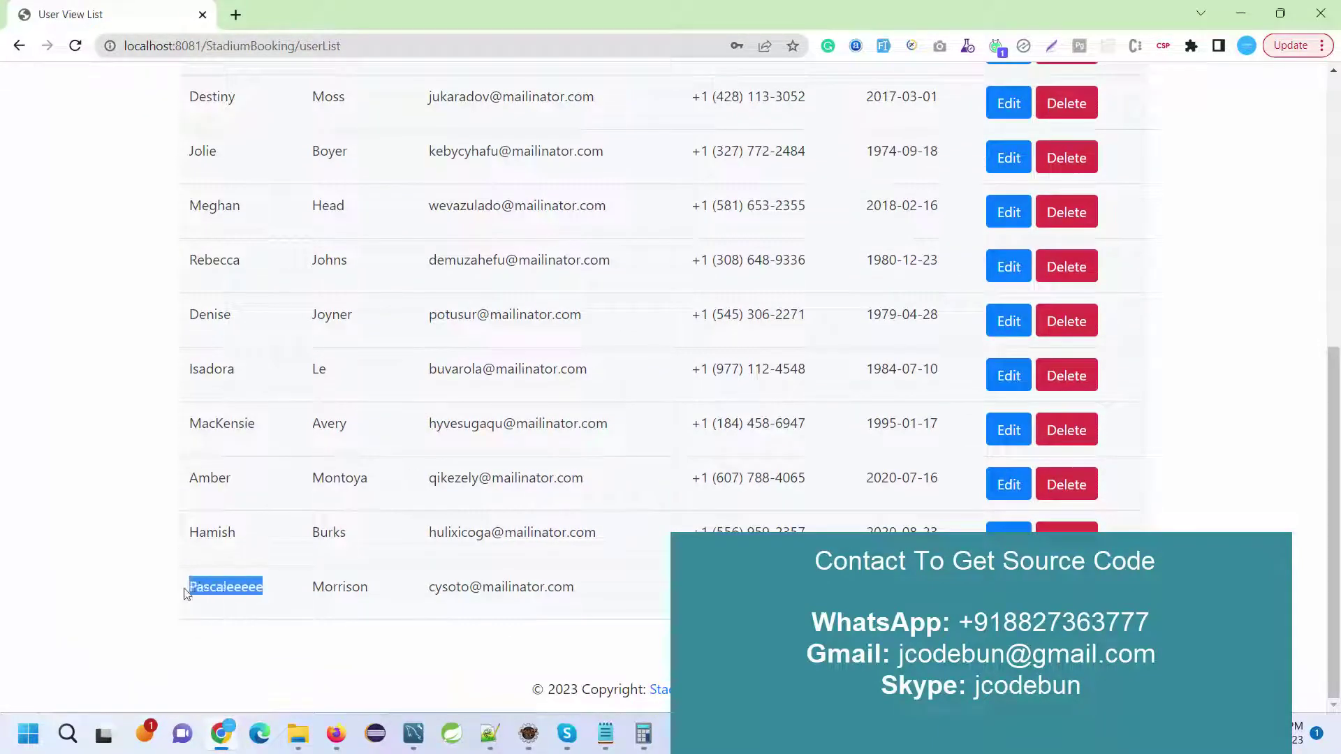
left_click(1065, 527)
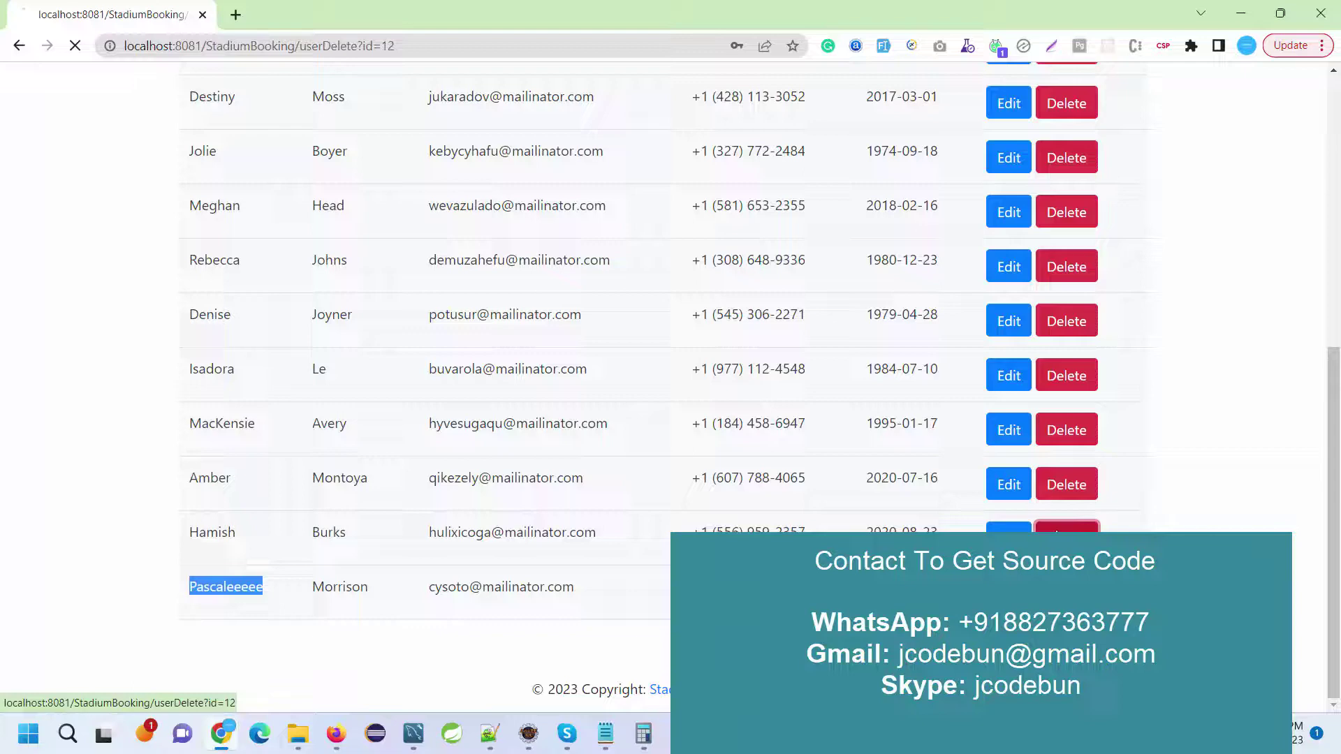
scroll(1065, 532, "down", 7)
left_click(1065, 532)
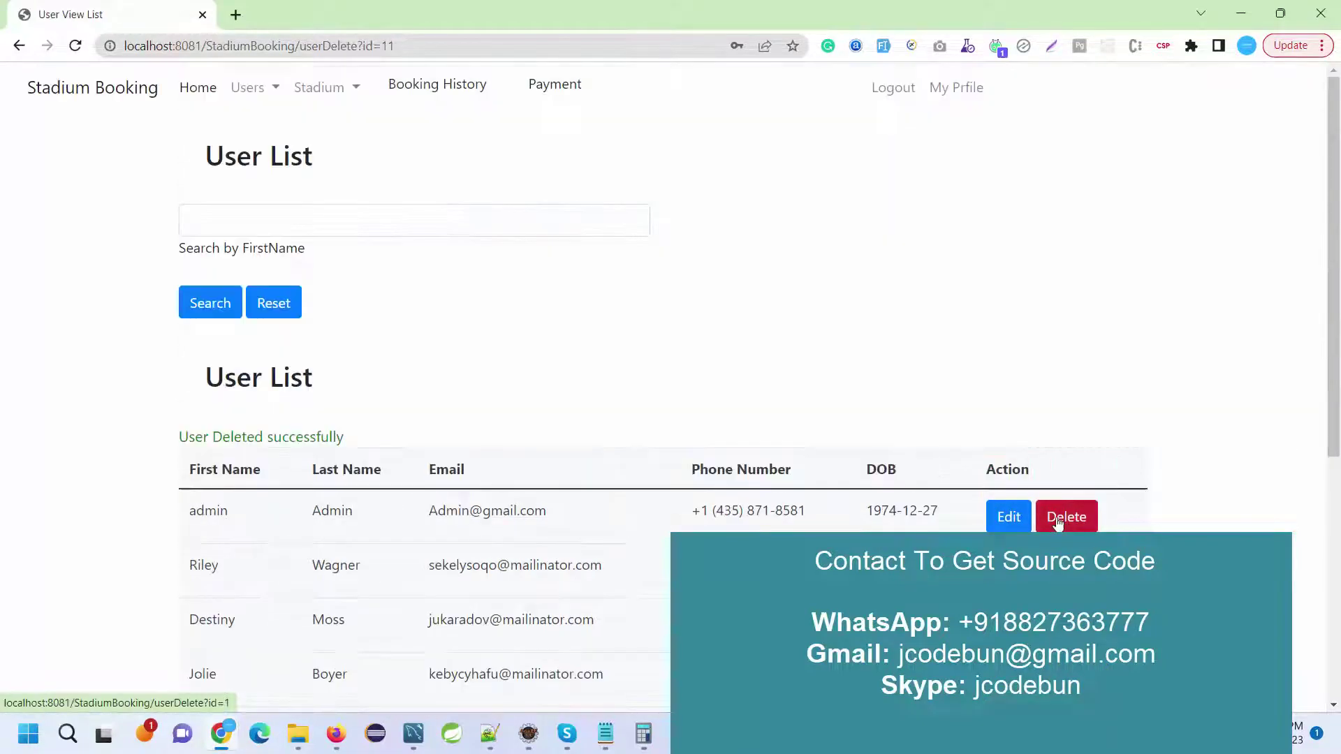
scroll(389, 436, "down", 2)
scroll(363, 438, "up", 2)
left_click_drag(363, 438, 183, 437)
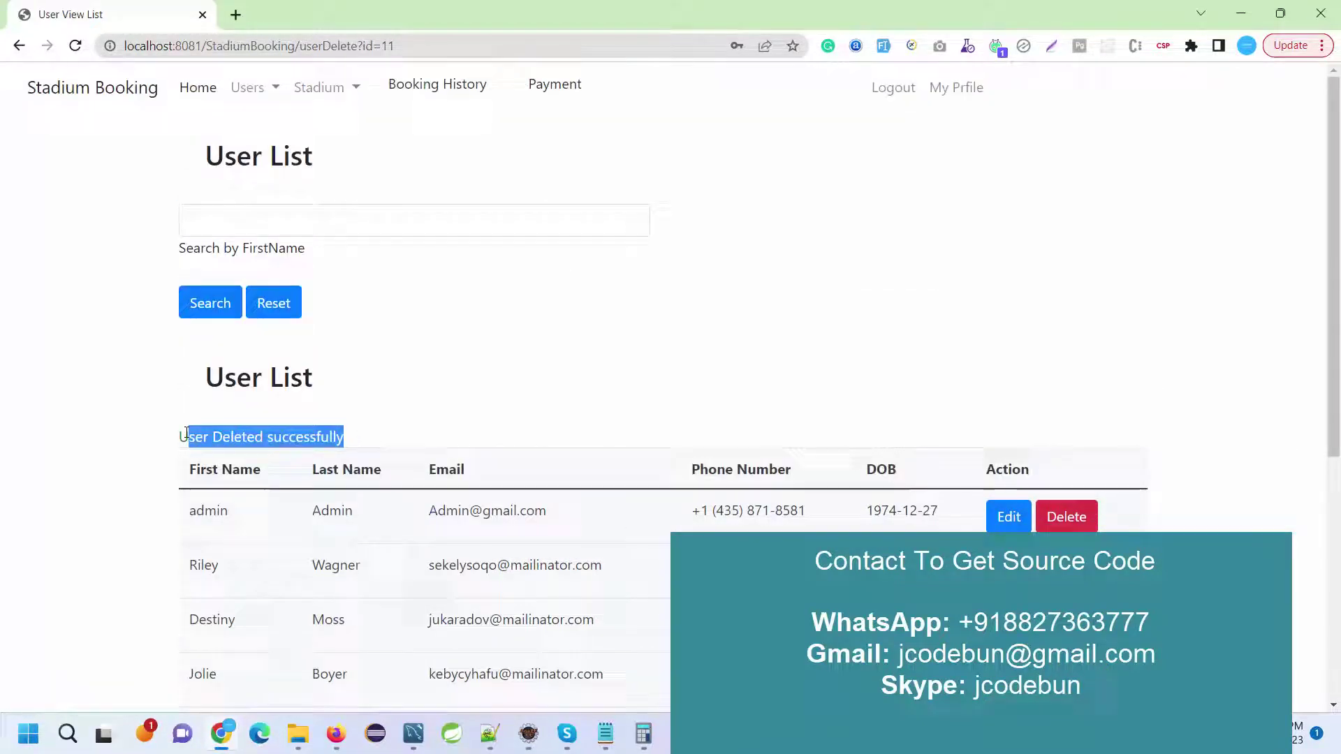
Step: Search the list by a copied first name, then Reset to show all users
double_click(204, 568)
key("ctrl+c")
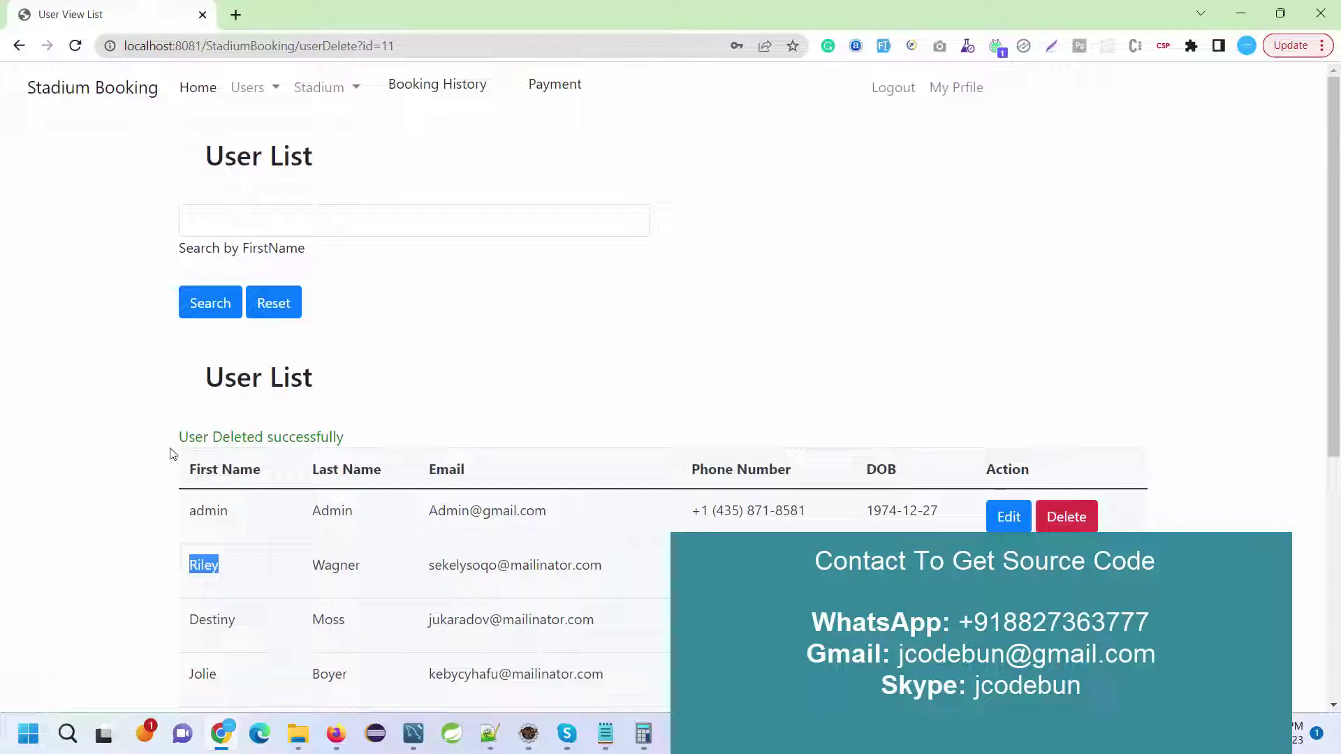
left_click(222, 219)
key("ctrl+v")
left_click(201, 307)
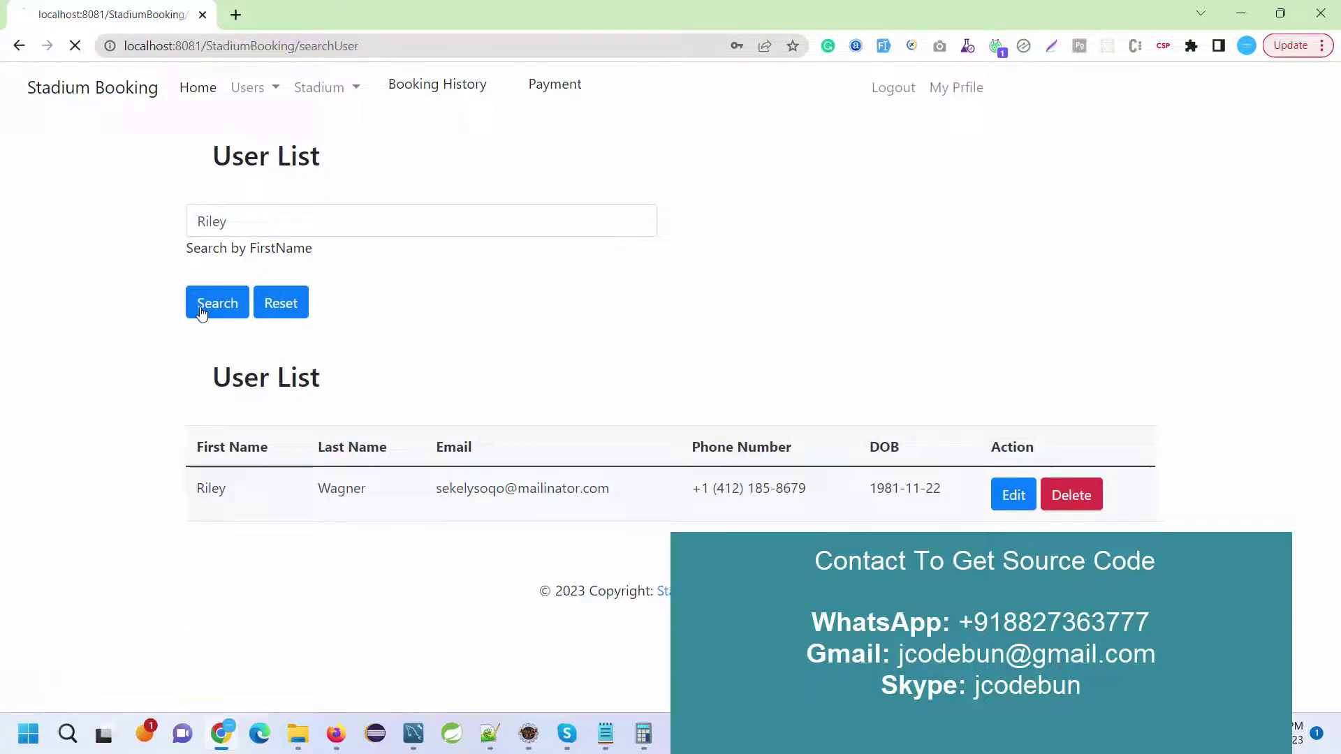
left_click(269, 309)
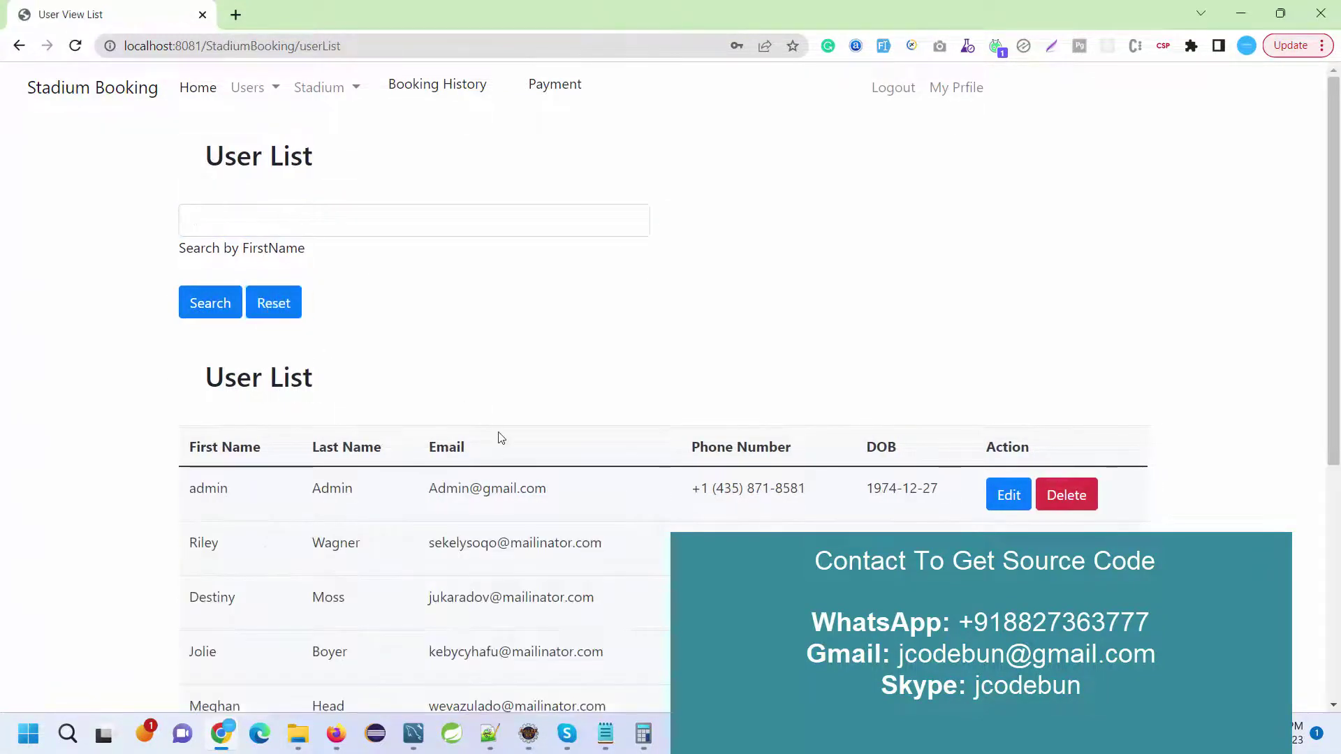
scroll(496, 437, "down", 3)
scroll(324, 421, "up", 3)
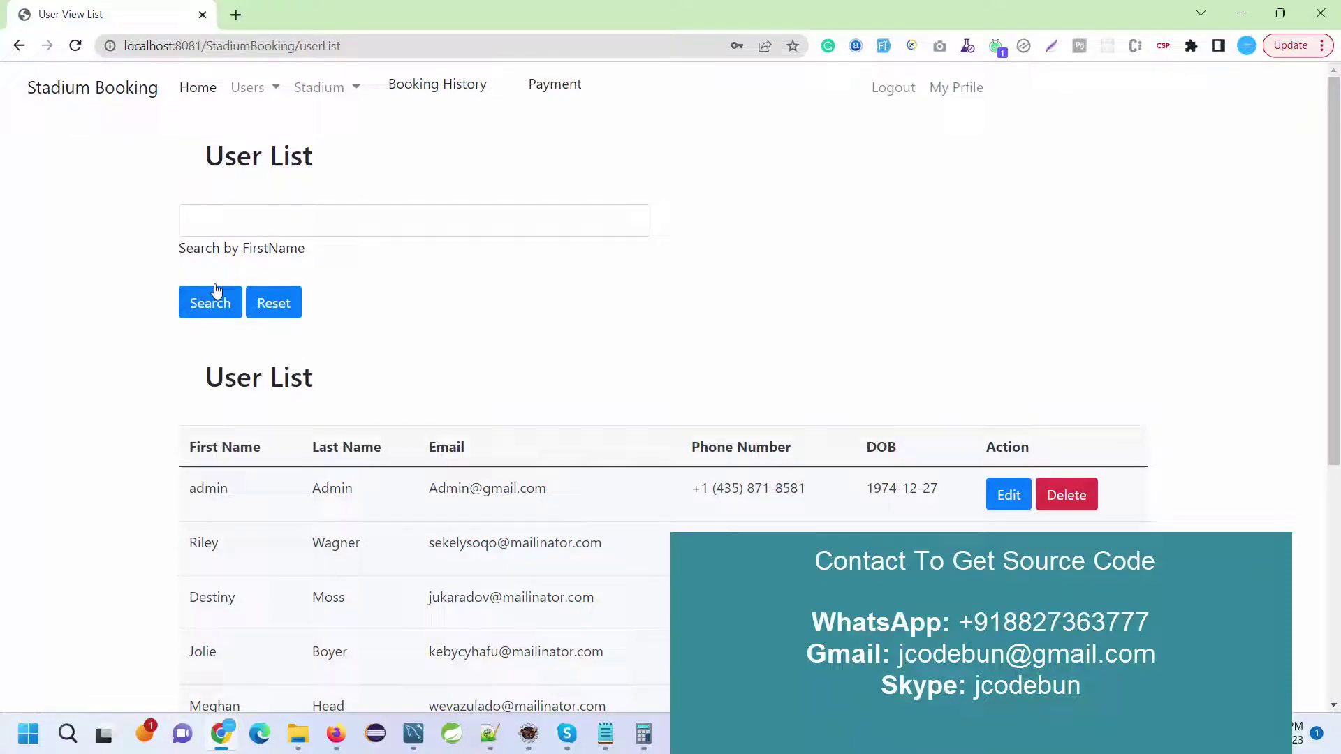
left_click(319, 91)
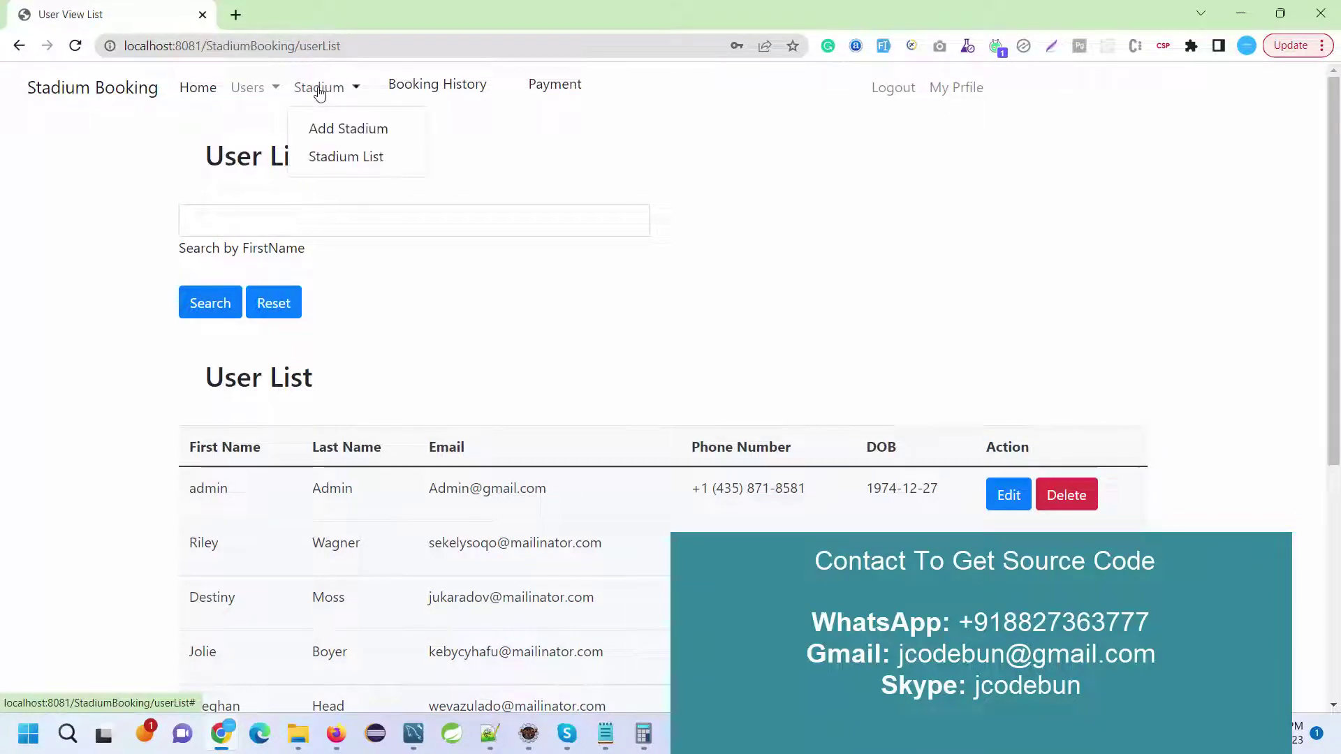
Step: Submit the Add Stadium form with name abc, 60000 seats and ticket price 600
left_click(330, 128)
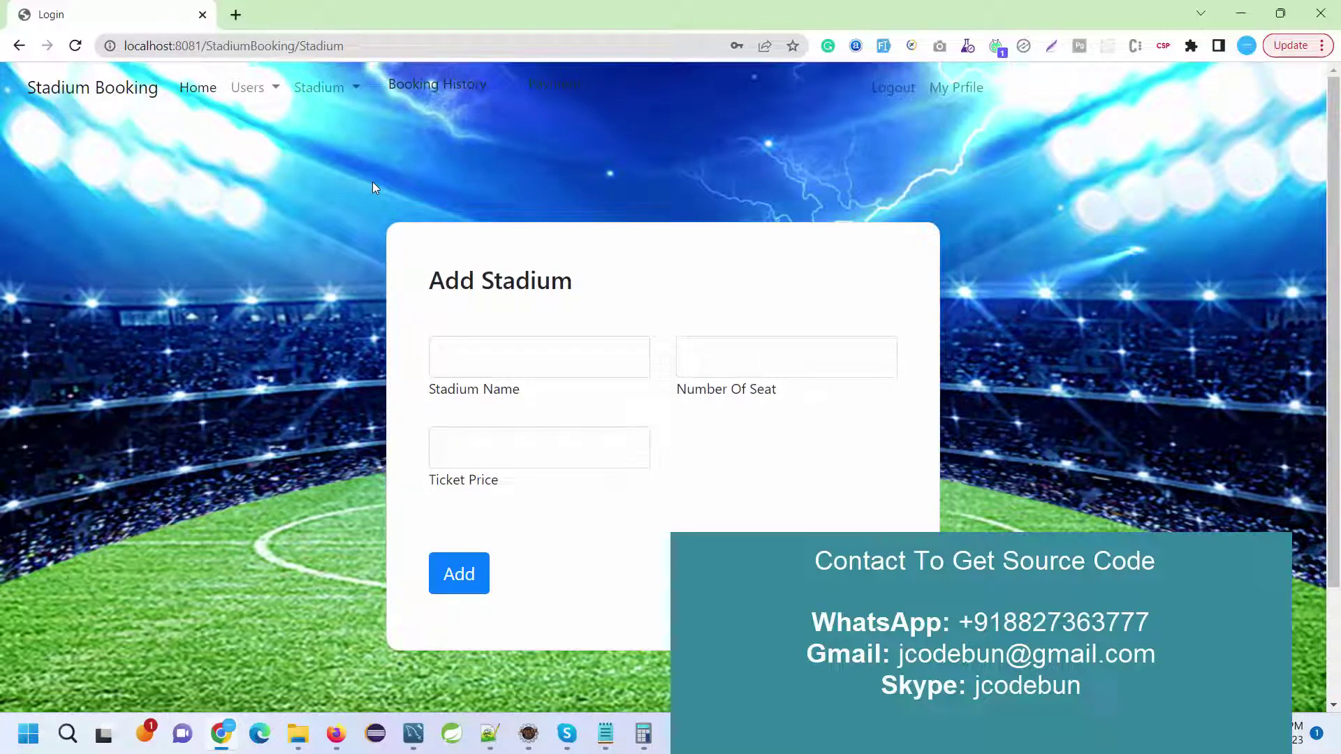
left_click(509, 373)
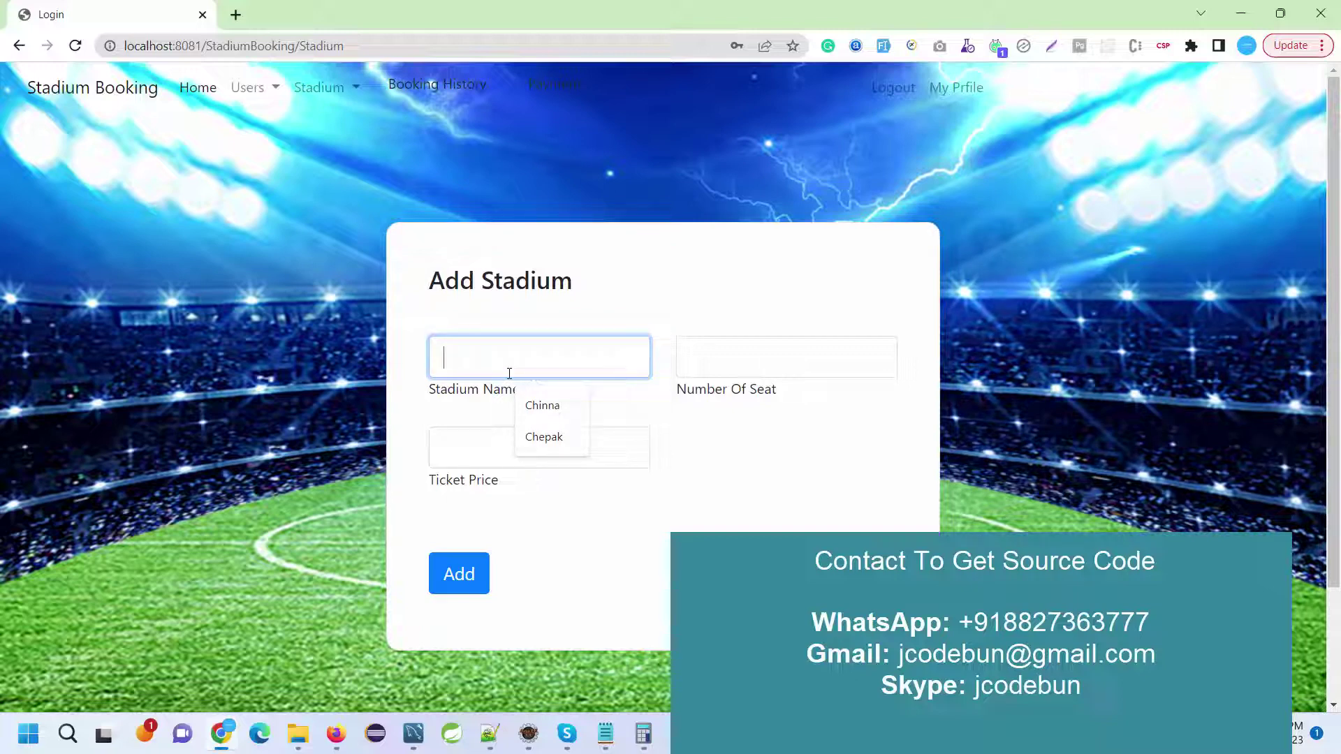
type("abc")
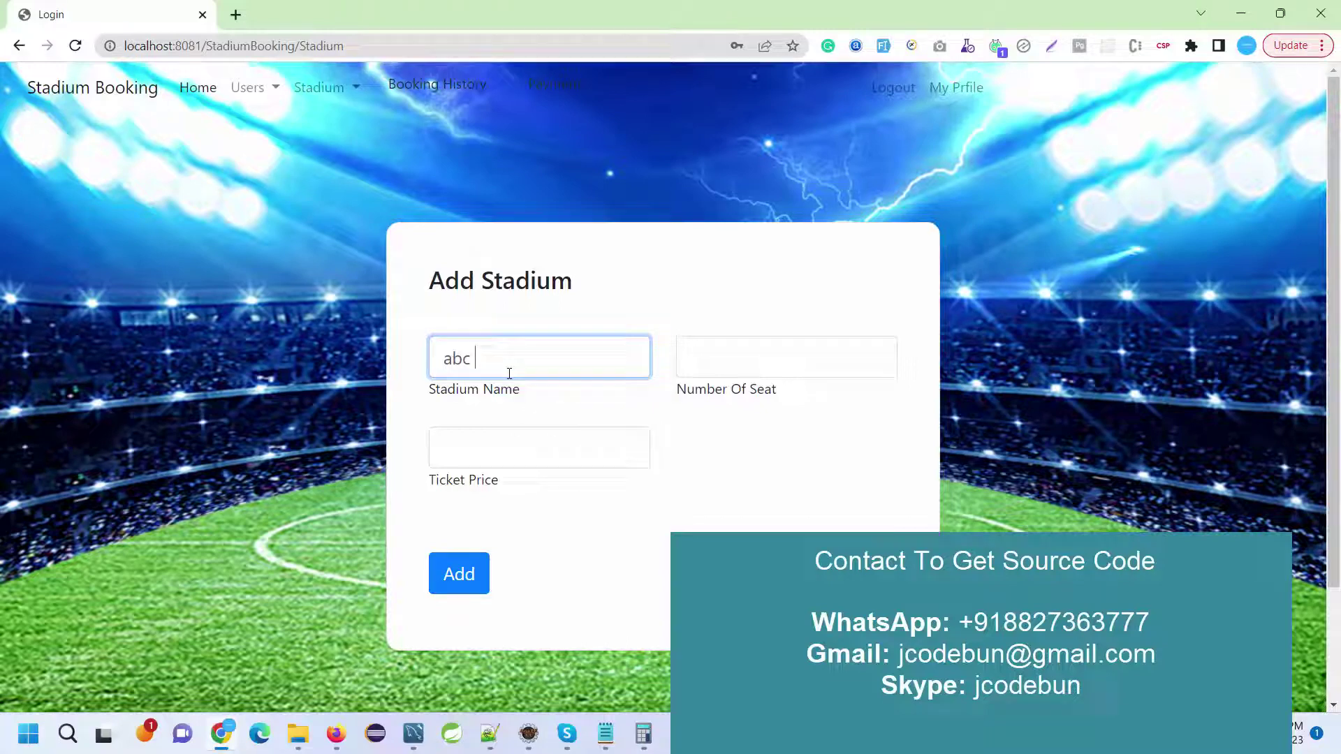
left_click(773, 372)
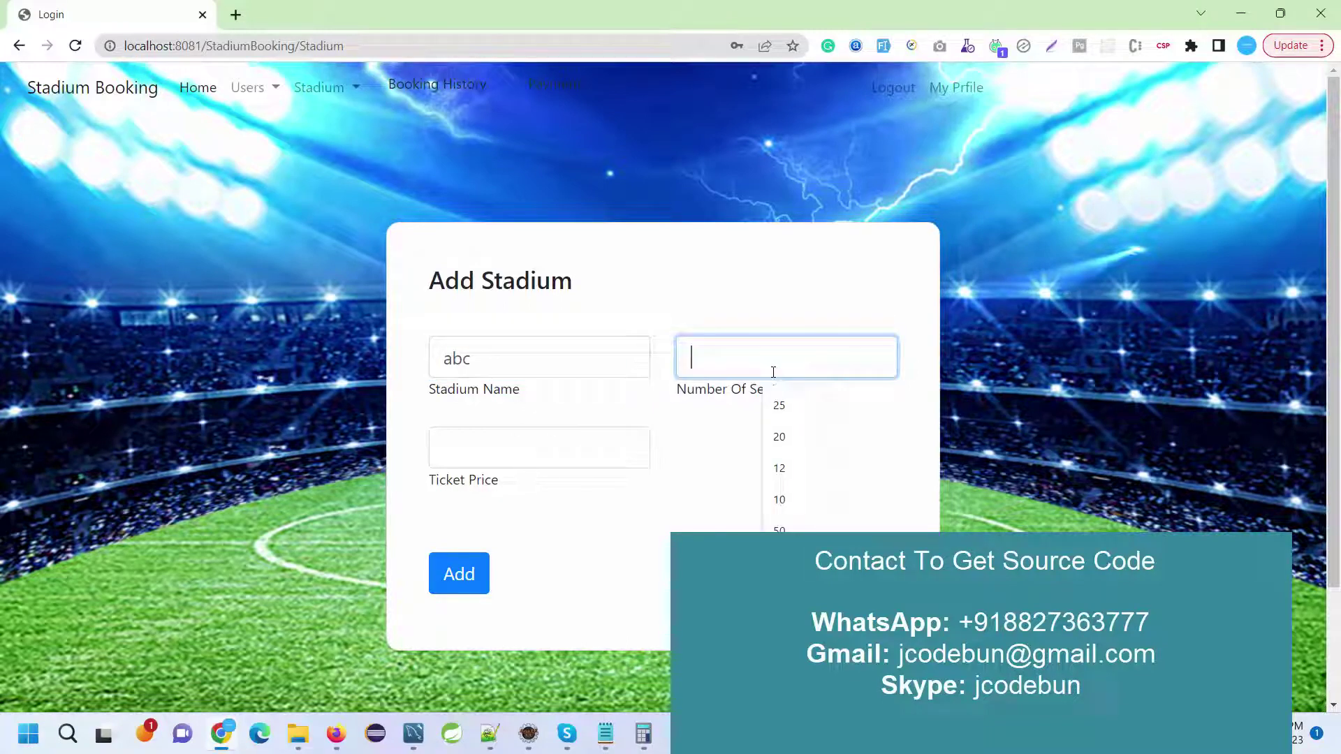
type("60000")
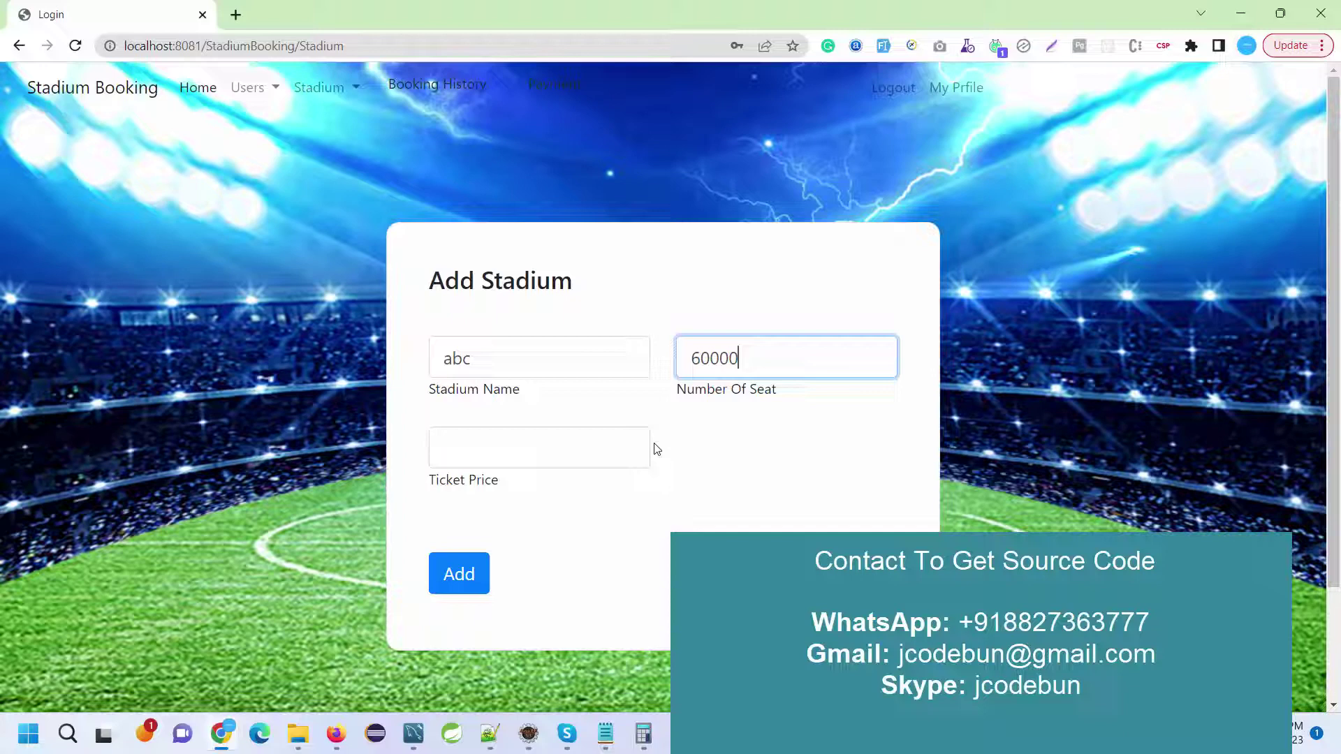
left_click(595, 456)
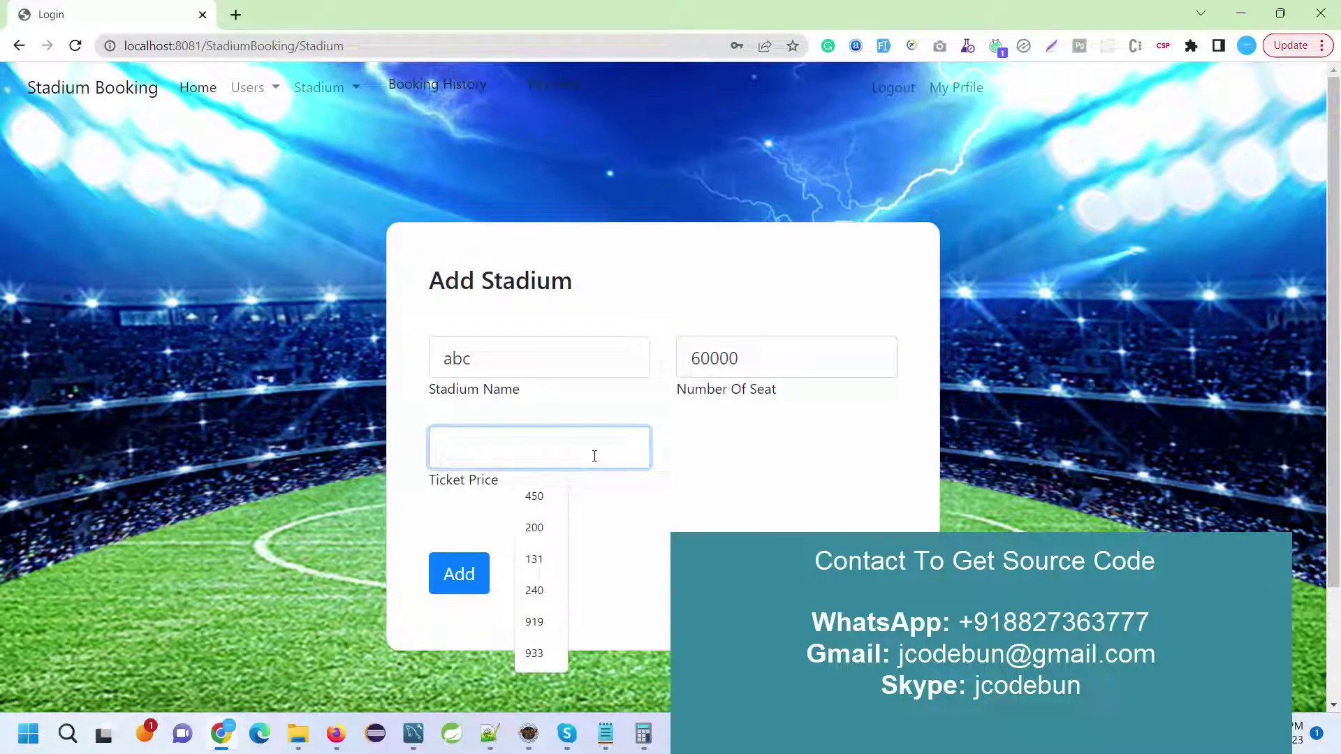
type("600")
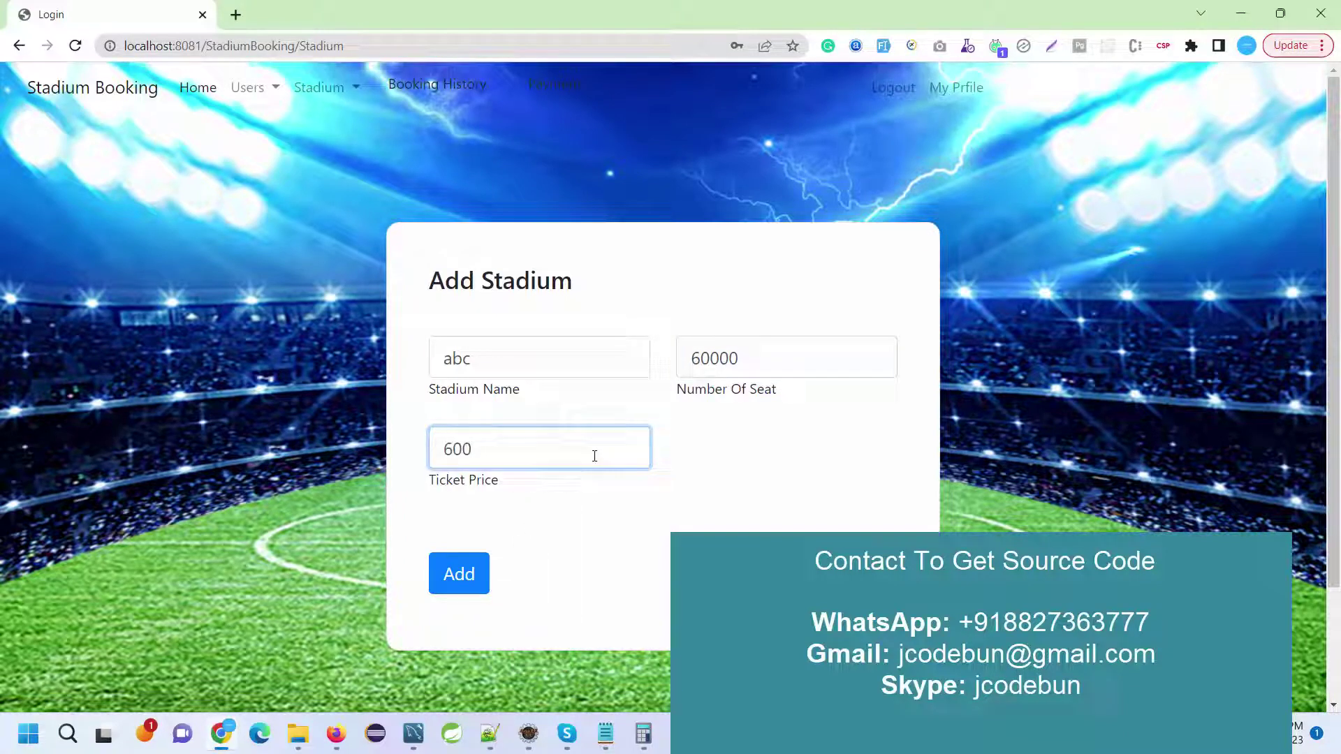
left_click(459, 574)
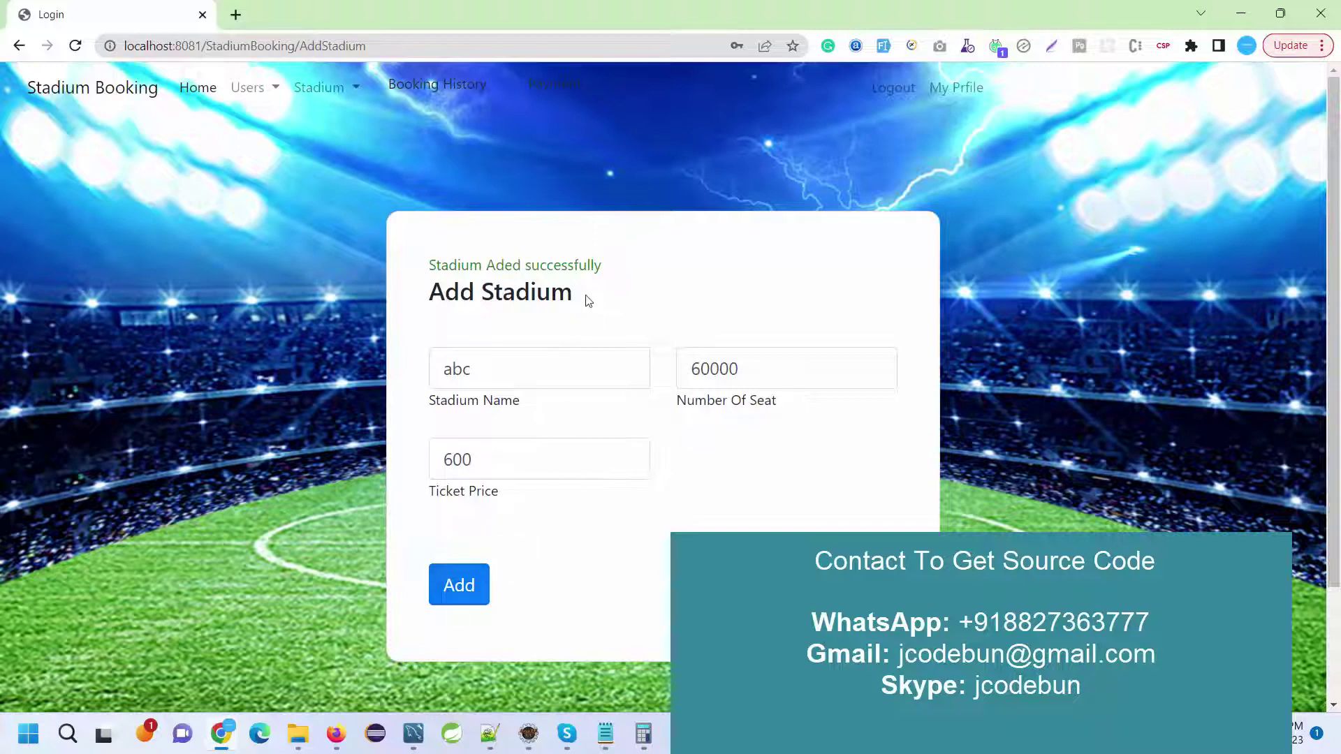
left_click_drag(445, 283, 419, 276)
Step: From the Stadium List, edit abc's ticket price to 700 and update it
left_click(261, 94)
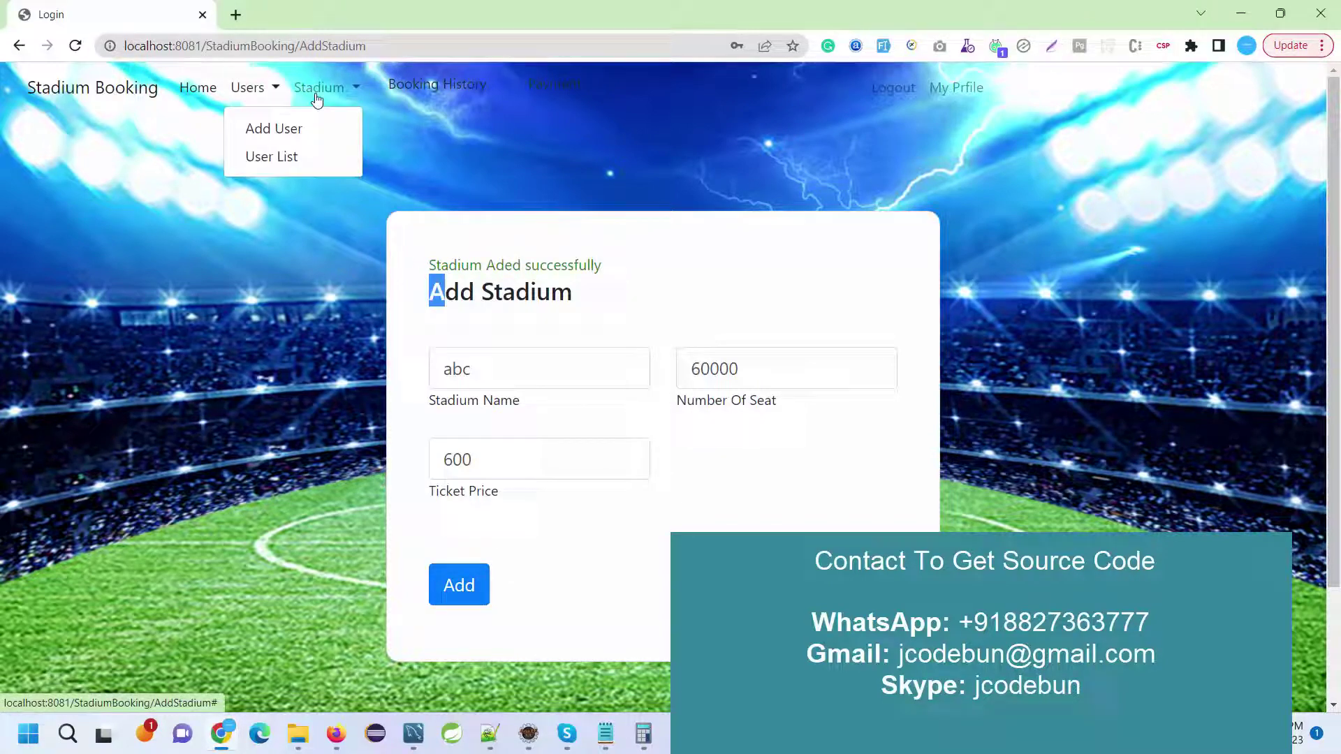
left_click(322, 90)
left_click(336, 154)
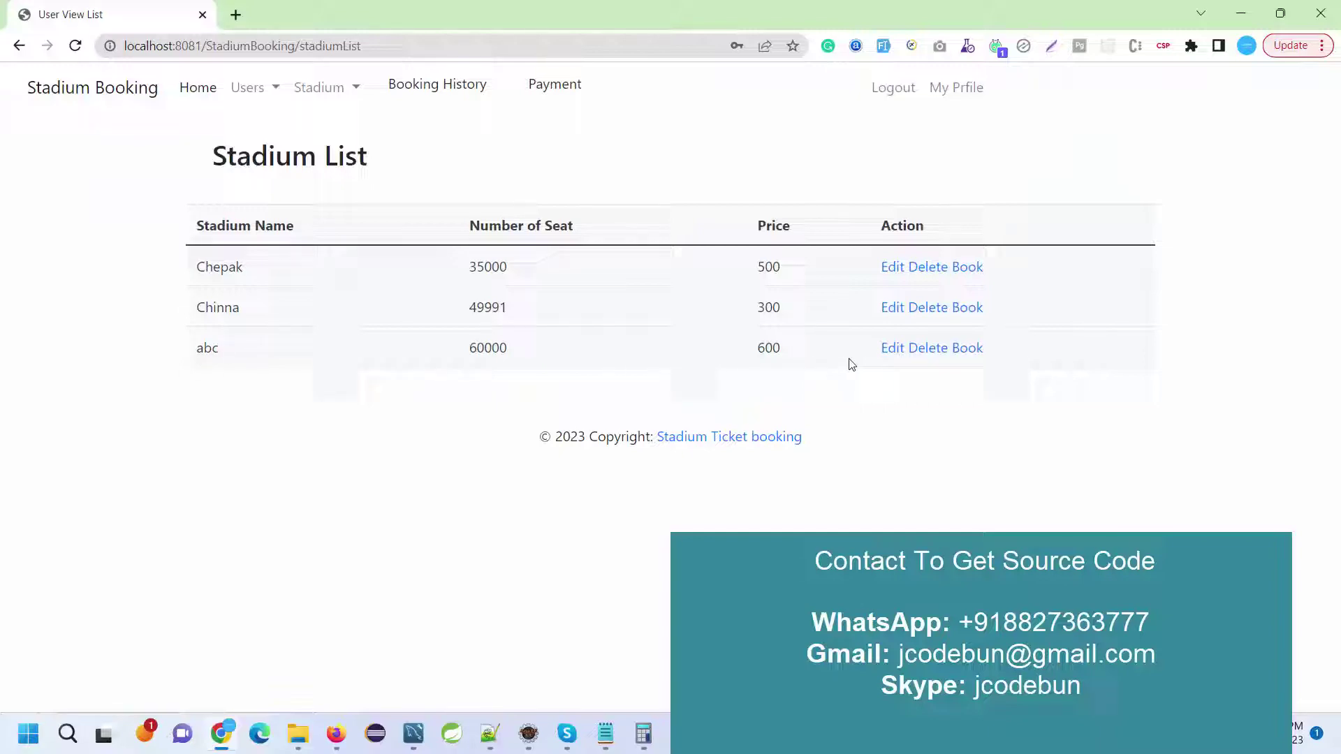
left_click(893, 353)
left_click(461, 450)
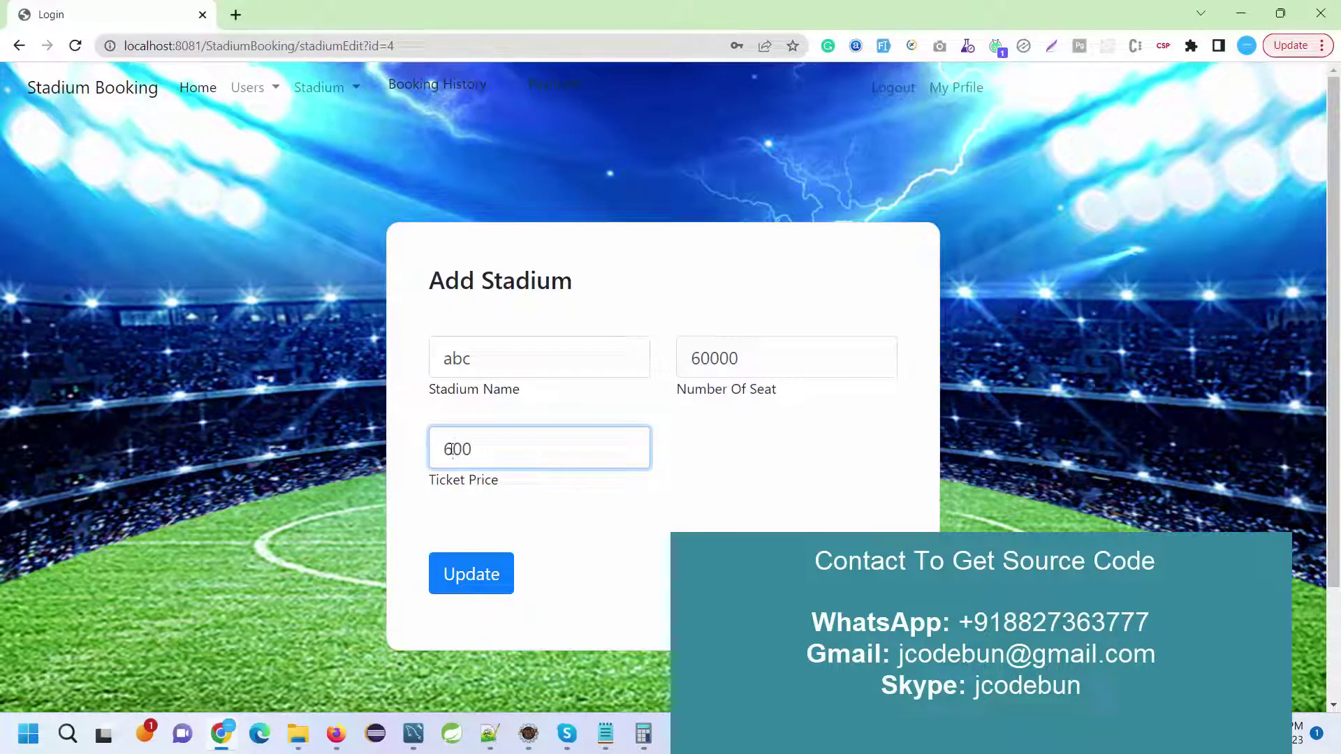
left_click(466, 574)
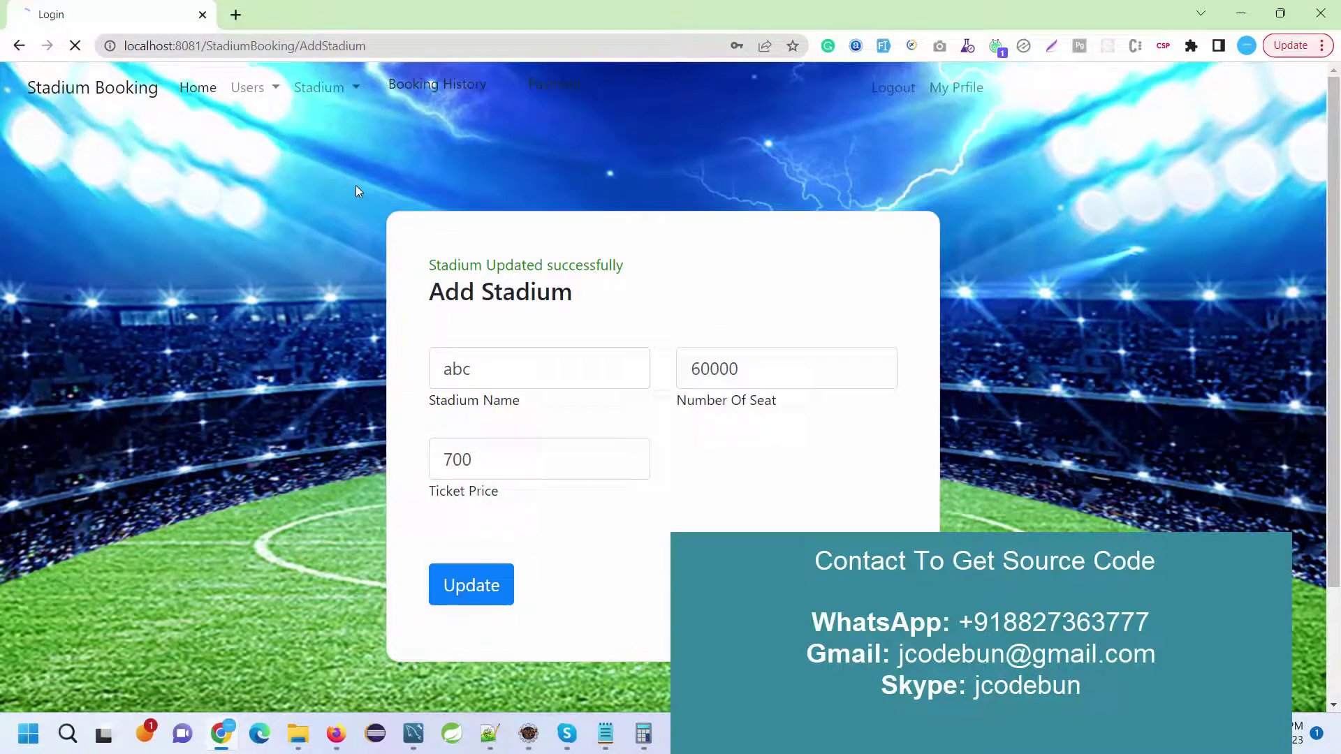
Step: Return to the Stadium List and start booking tickets for abc
left_click(323, 87)
left_click(351, 164)
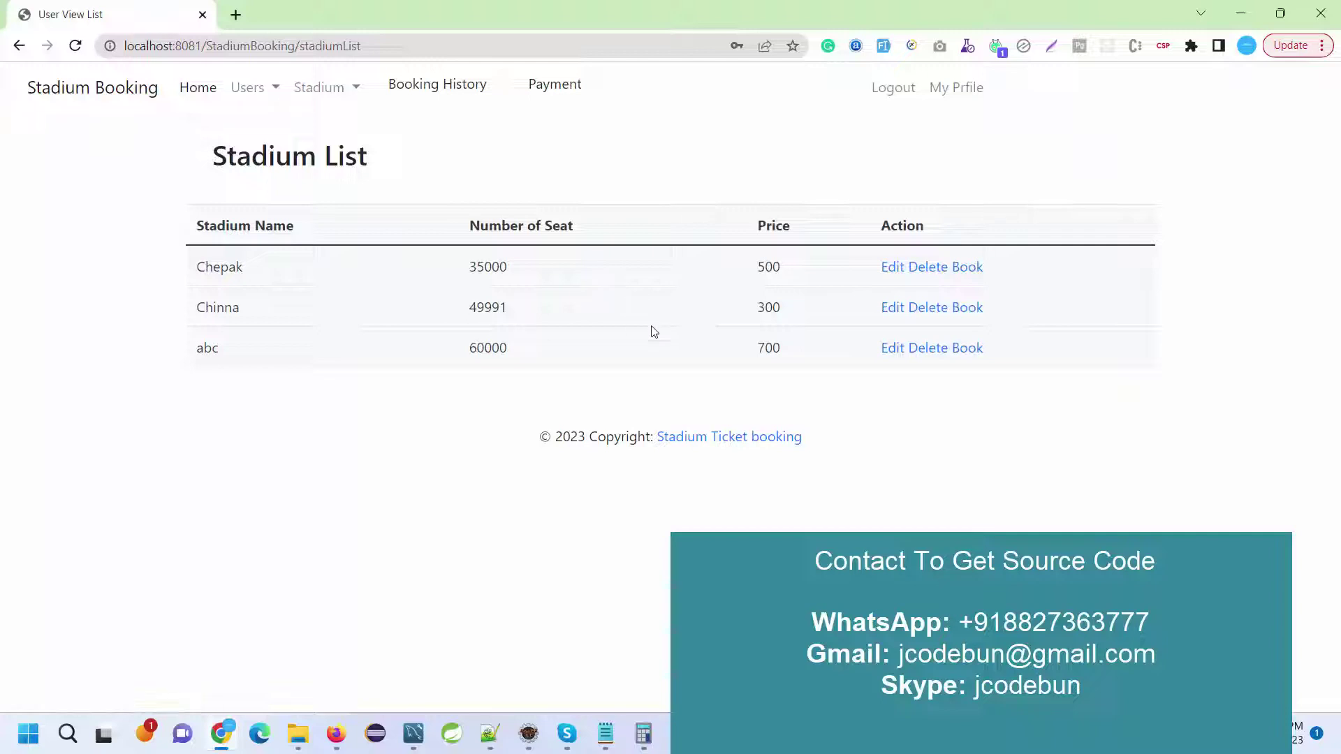
left_click(966, 361)
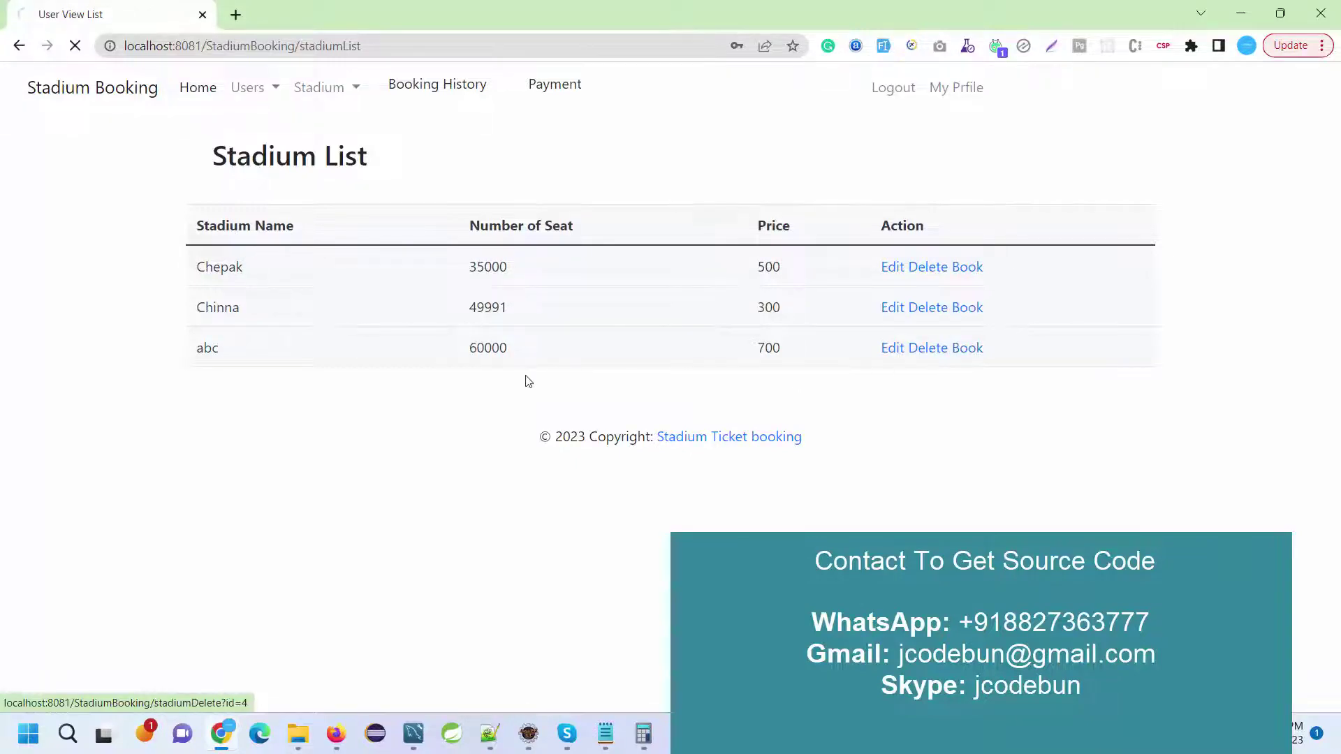
Step: Open the booking history and highlight its table to review it
left_click(409, 97)
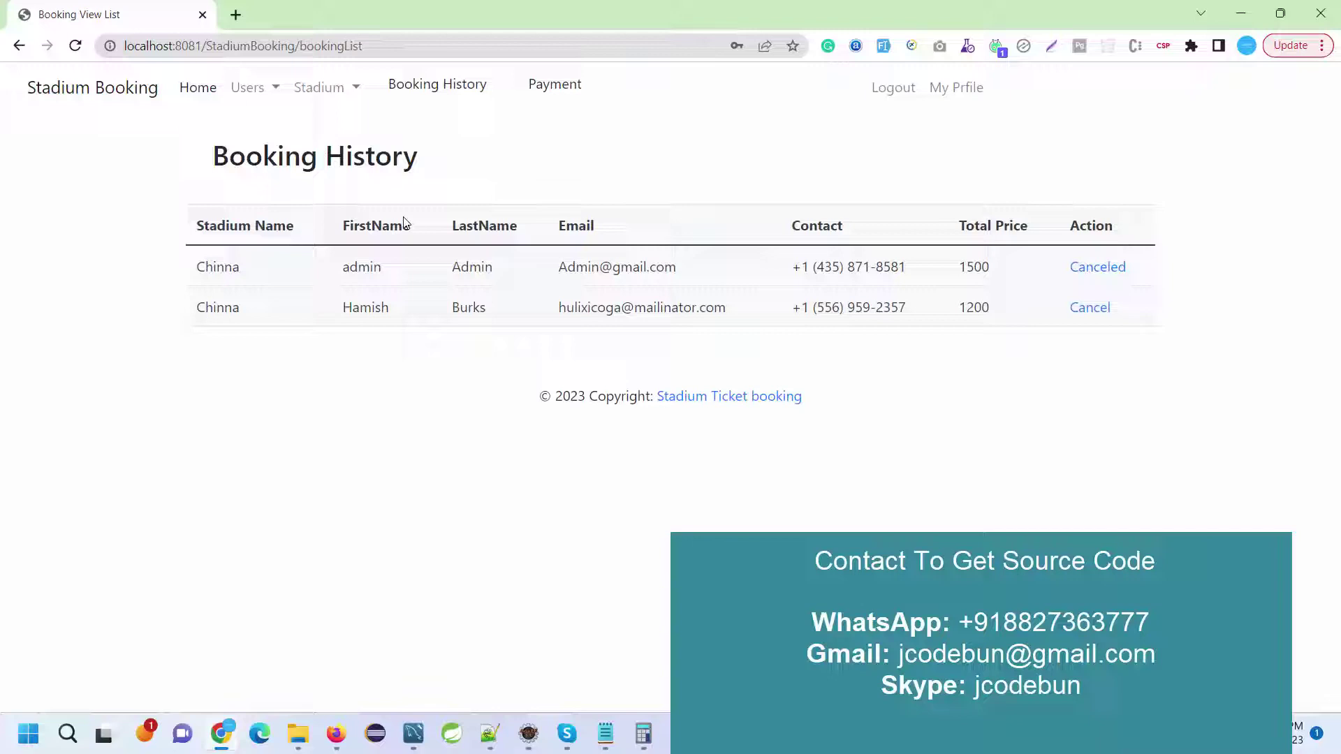
left_click_drag(1131, 323, 128, 271)
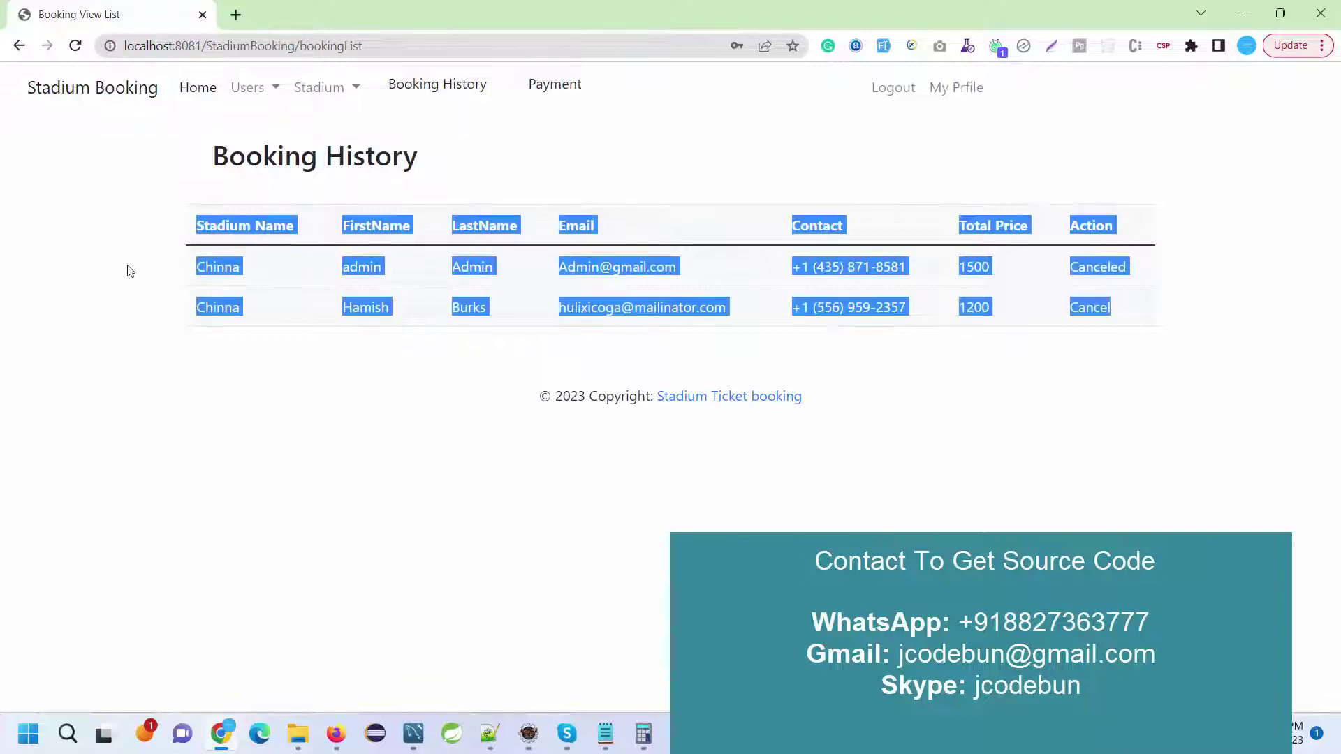
left_click(127, 271)
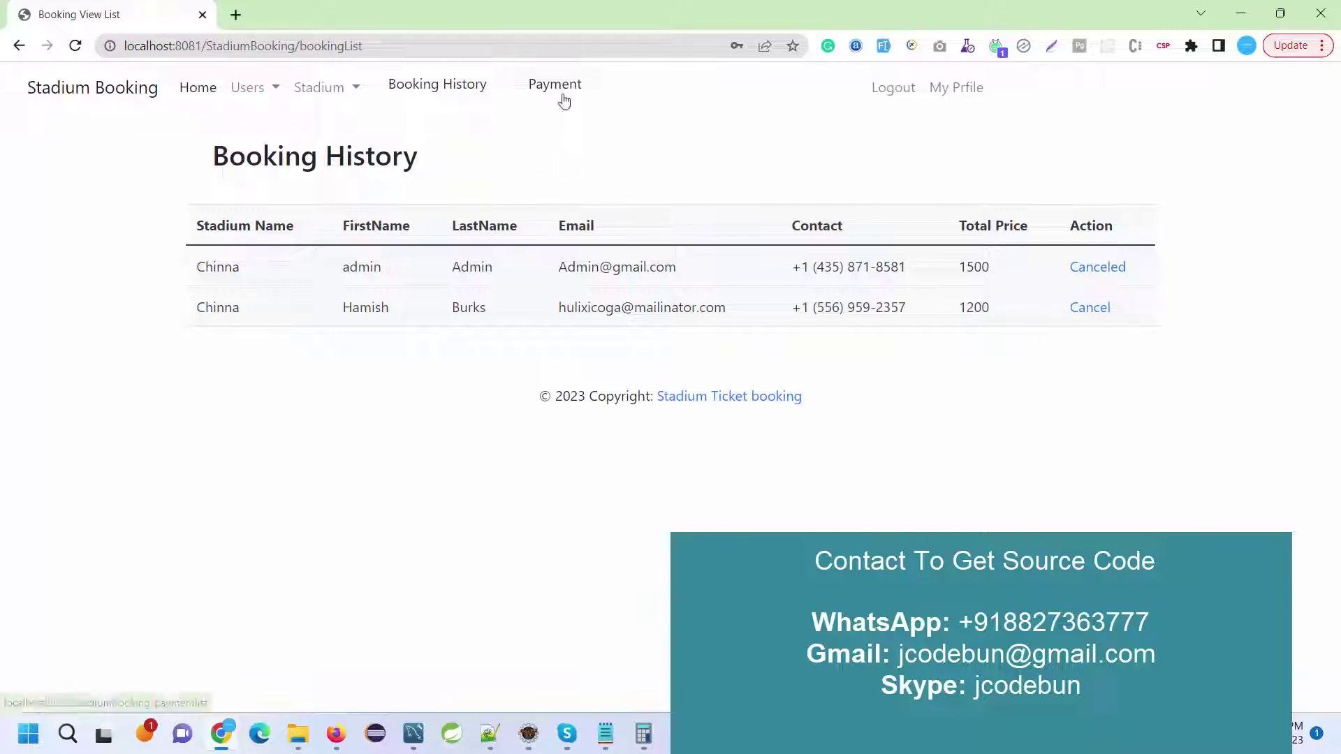
Step: Review the stadium list, then the payment list with records at 1500 and 1200
left_click(338, 91)
left_click(350, 155)
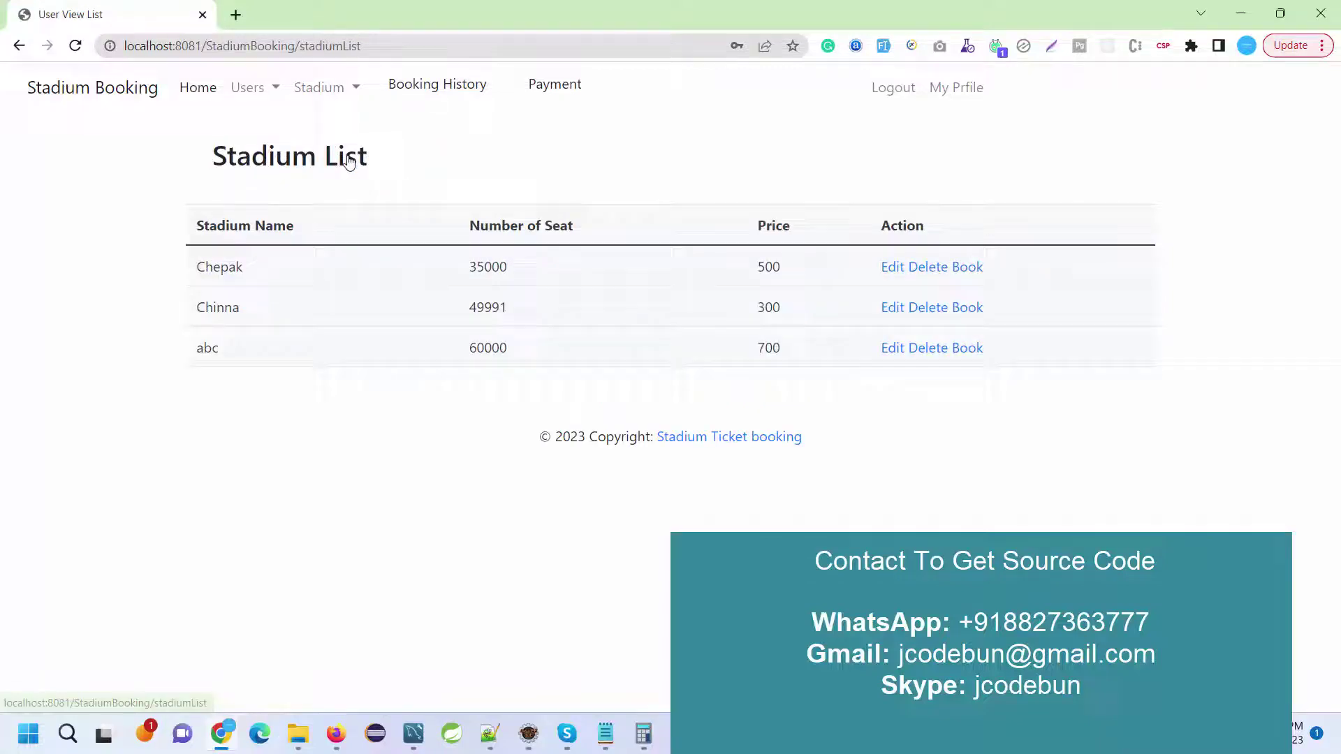
left_click_drag(521, 353, 511, 303)
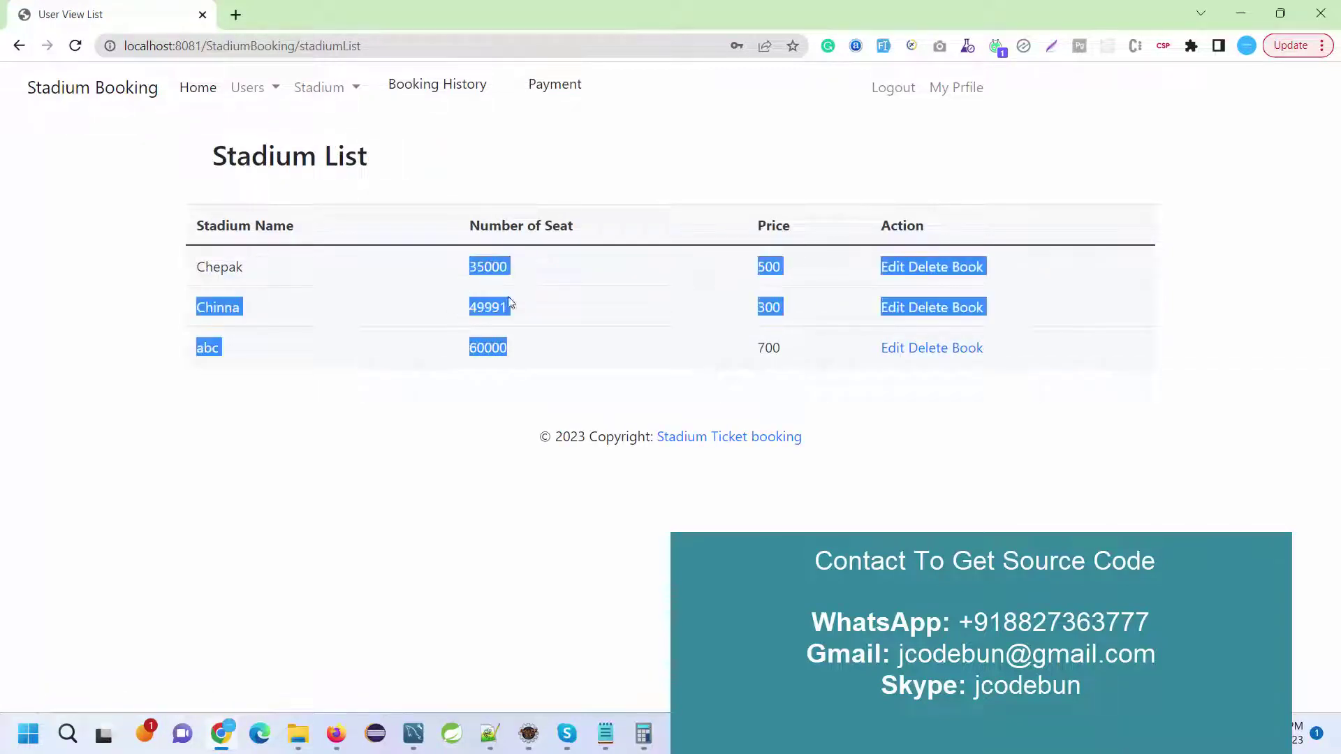
left_click(612, 332)
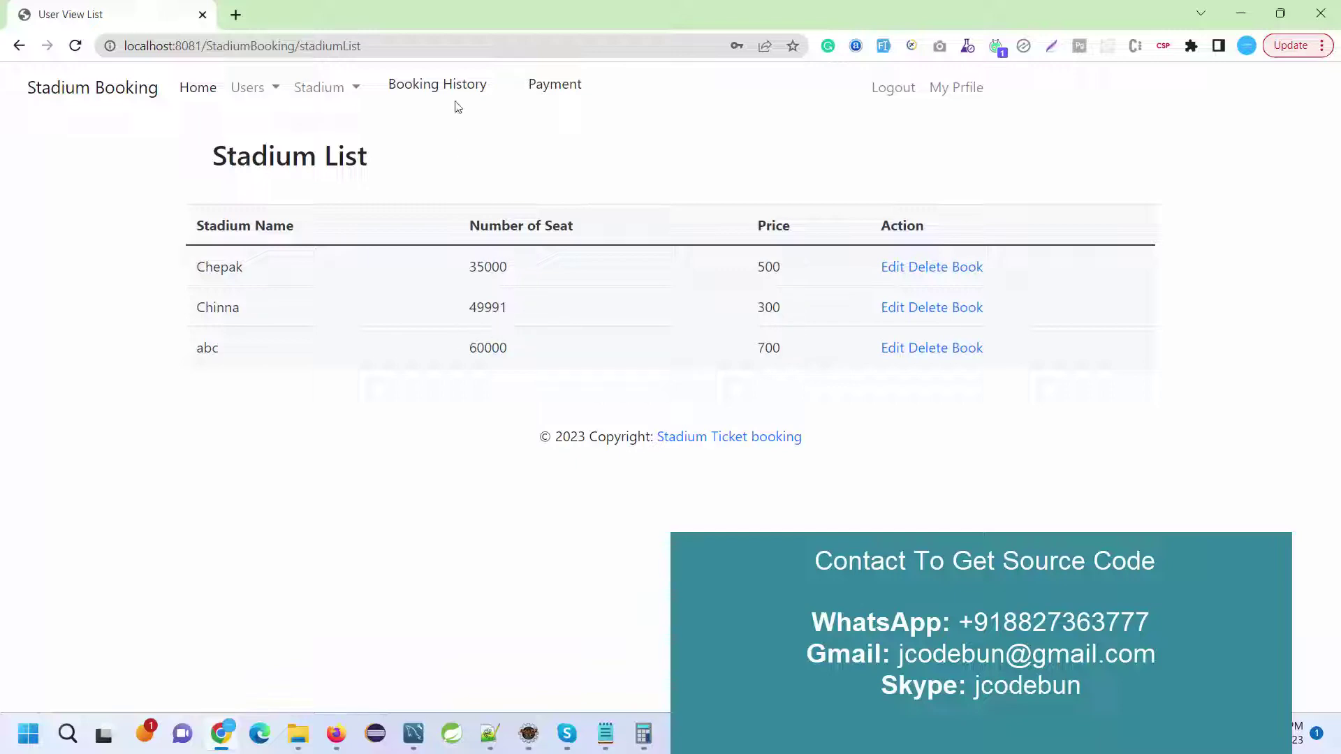
left_click(545, 93)
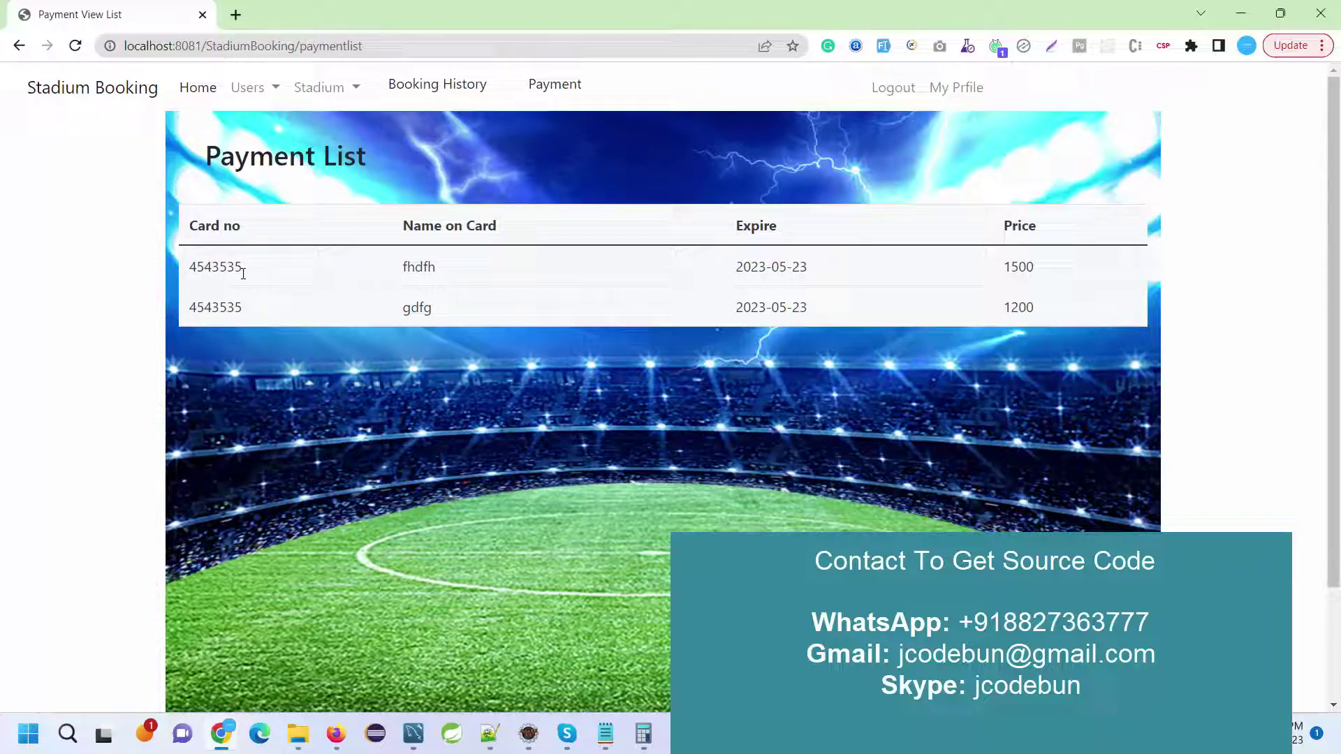
Step: Log out of the admin account, view the sign-up form, then refresh MySQL Workbench's user table
left_click(950, 91)
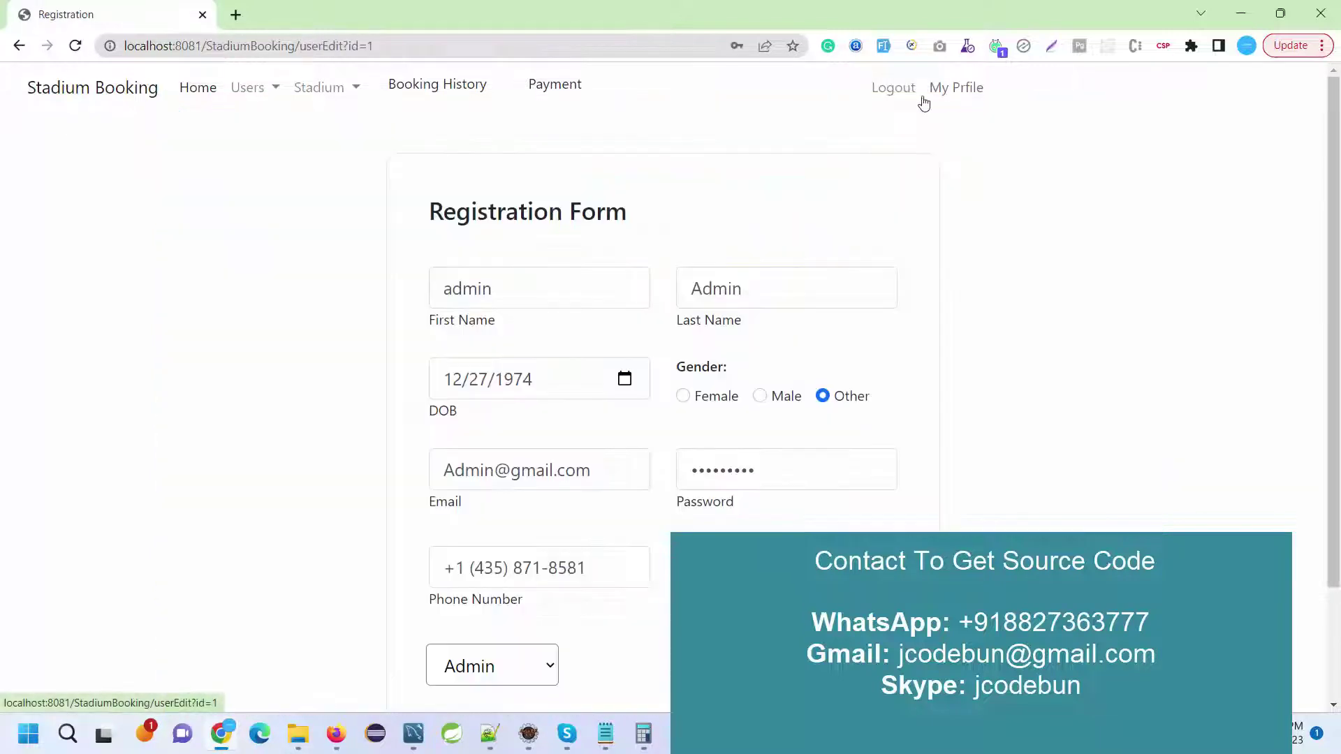
left_click(902, 94)
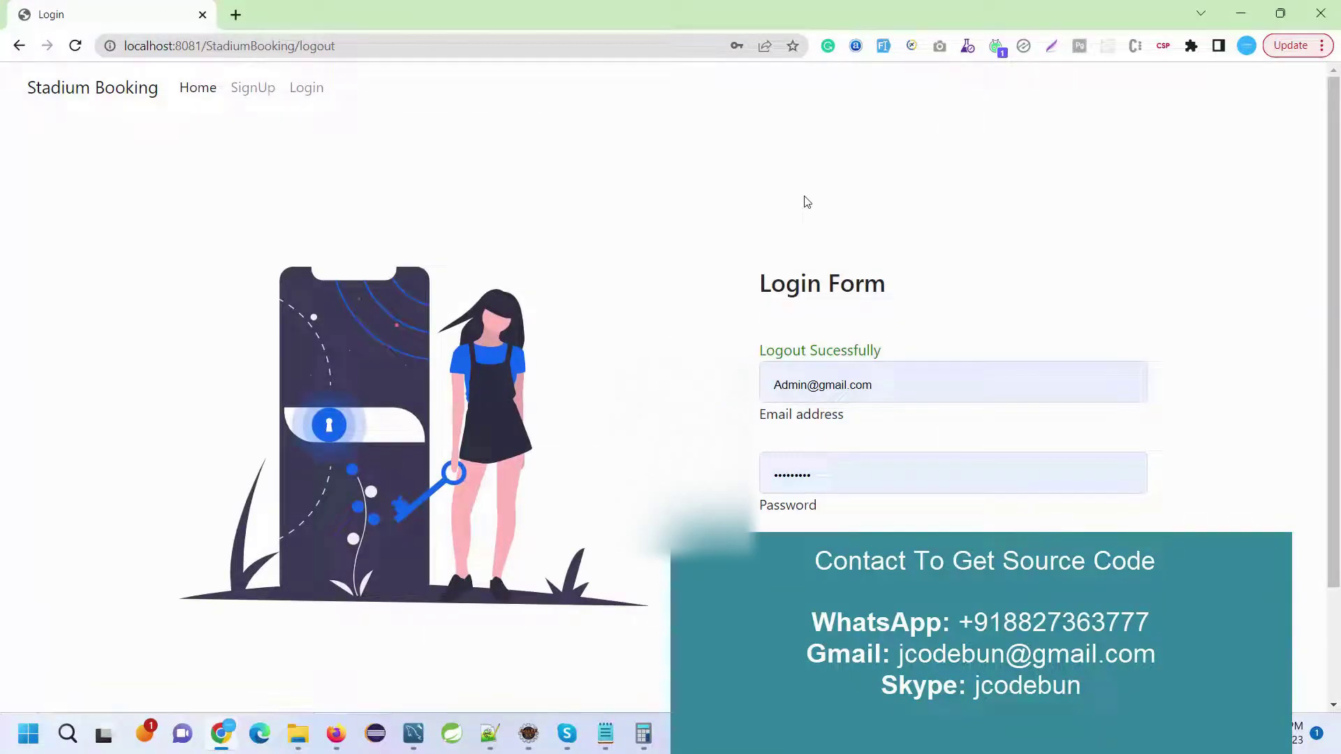
left_click(266, 90)
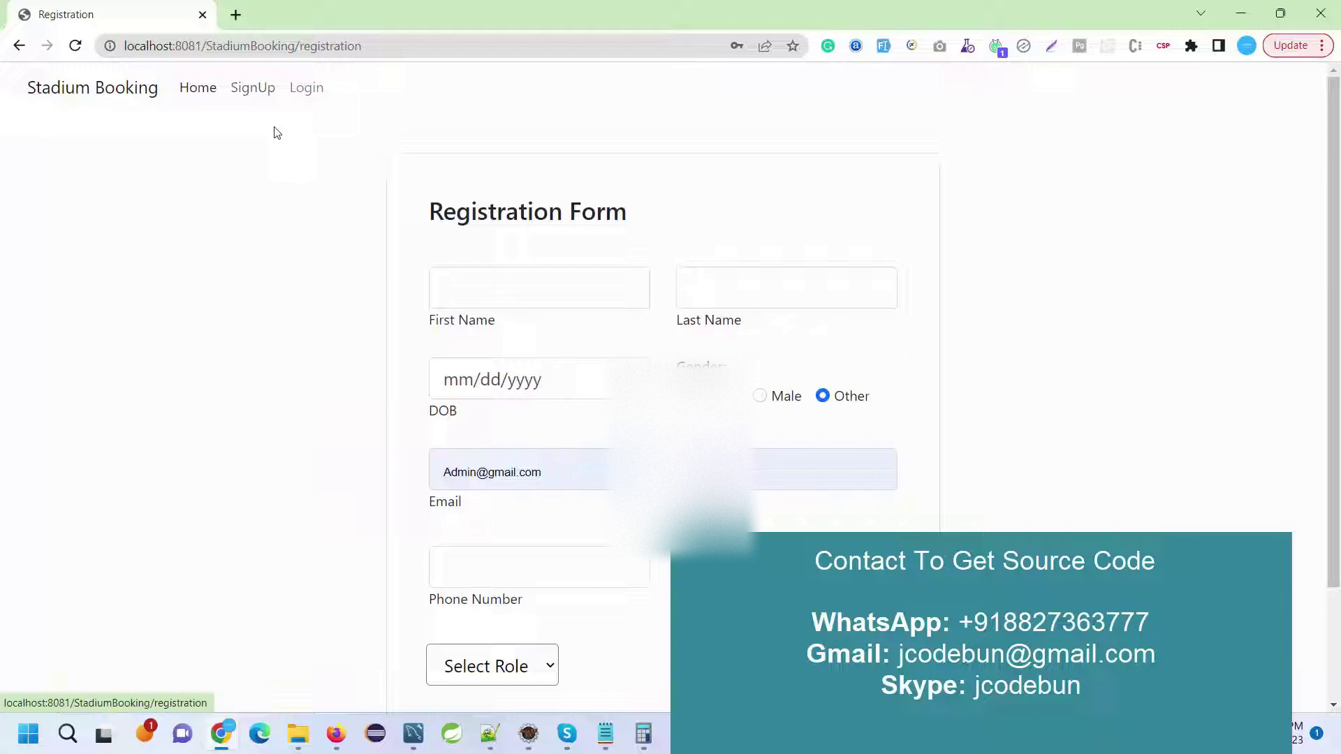
scroll(402, 233, "down", 2)
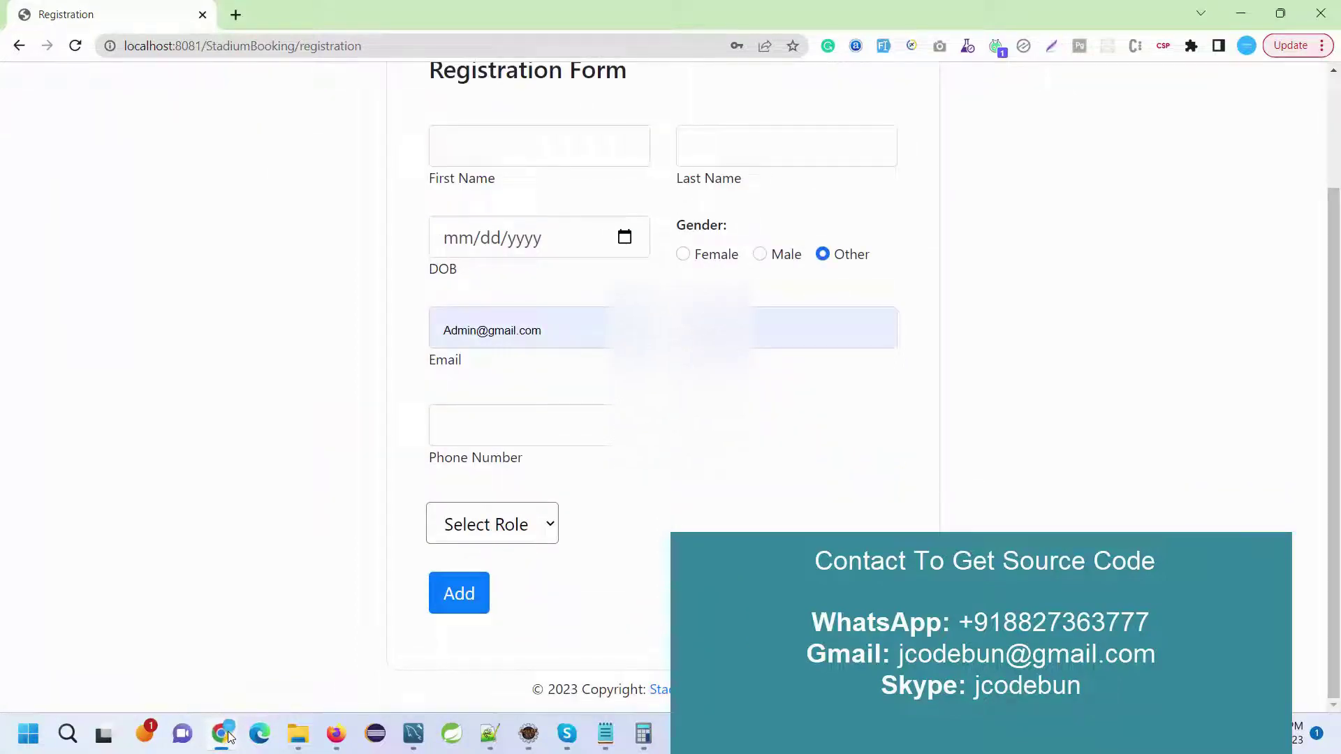
left_click(413, 733)
left_click(252, 123)
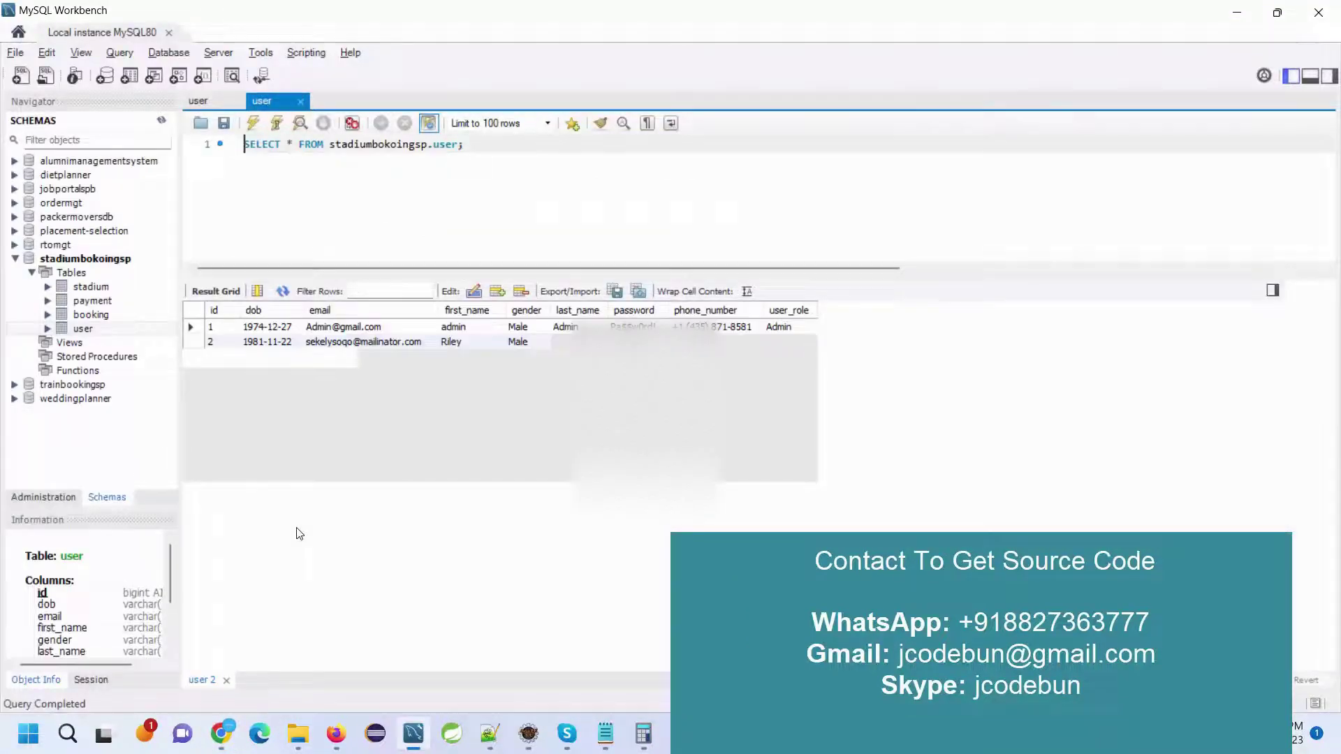
Step: Take the new user's email from MySQL Workbench and enter it on the Stadium Booking login page
double_click(347, 461)
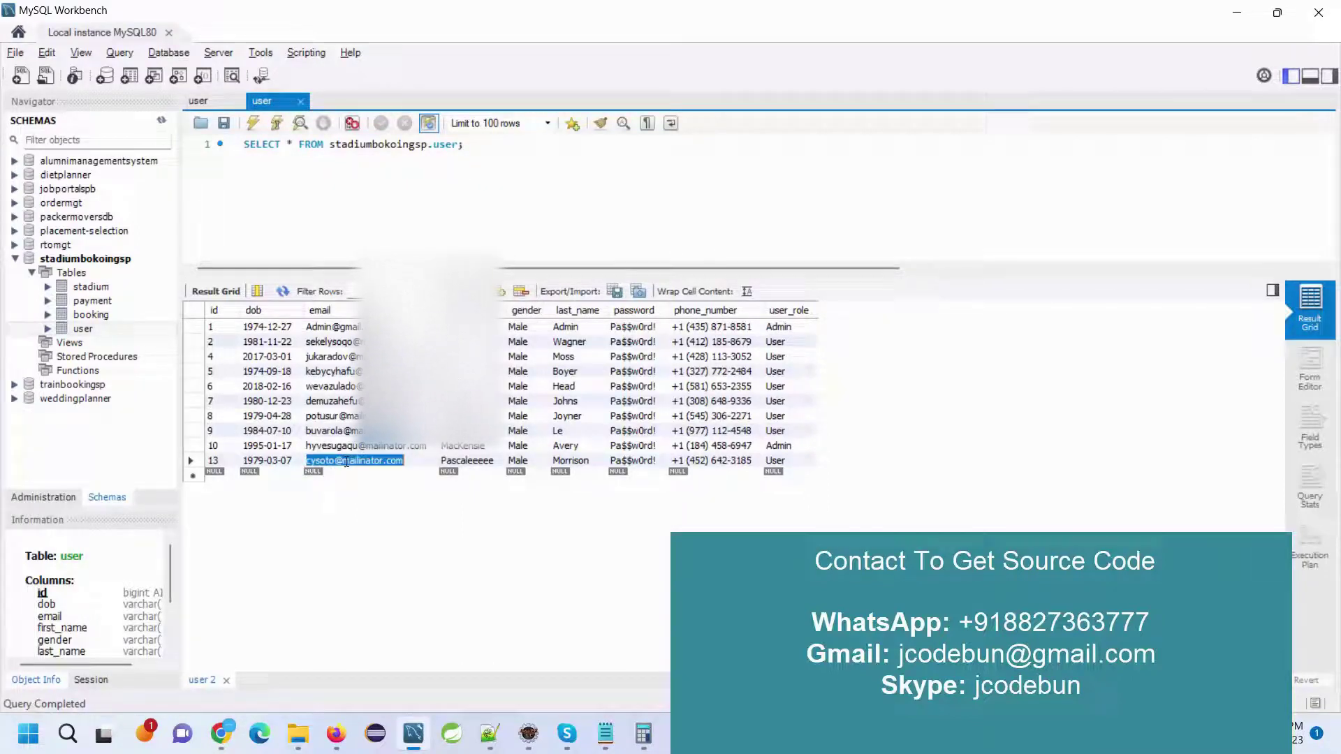
key("alt+Tab")
scroll(722, 352, "up", 2)
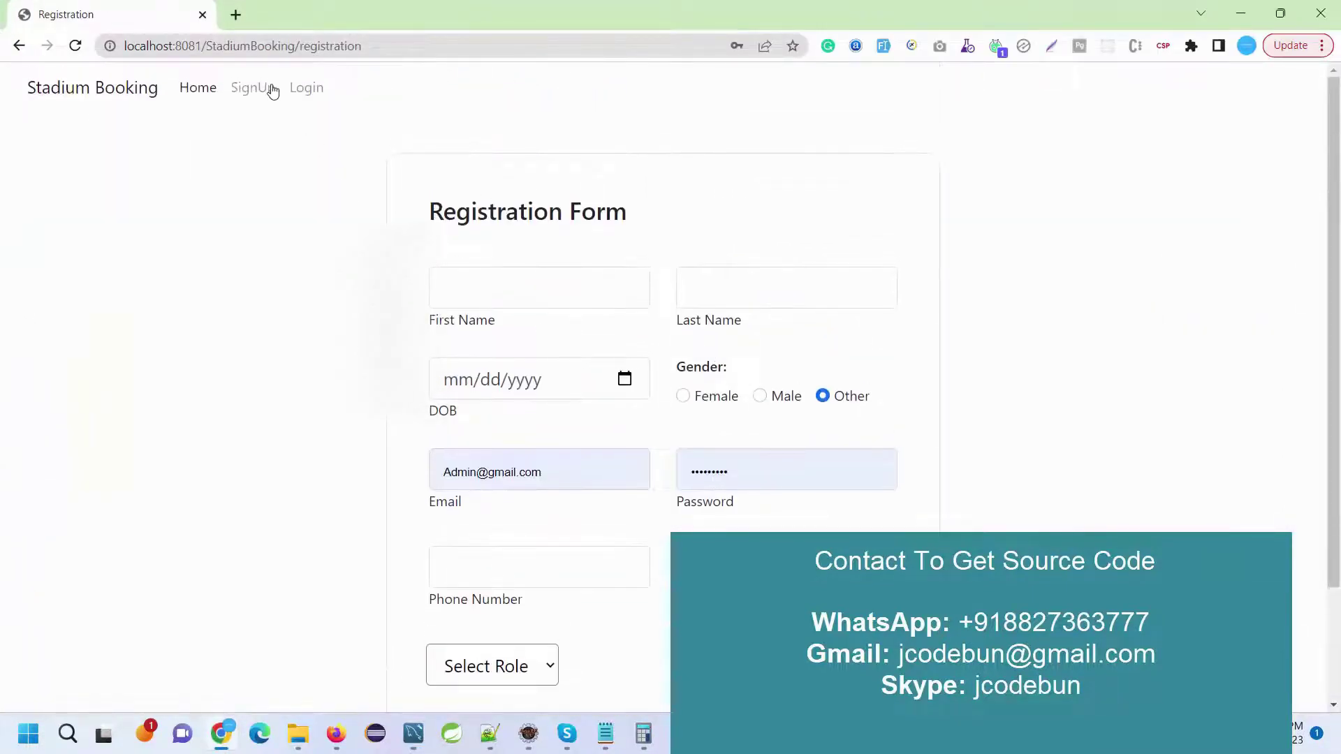
left_click(296, 89)
left_click(934, 368)
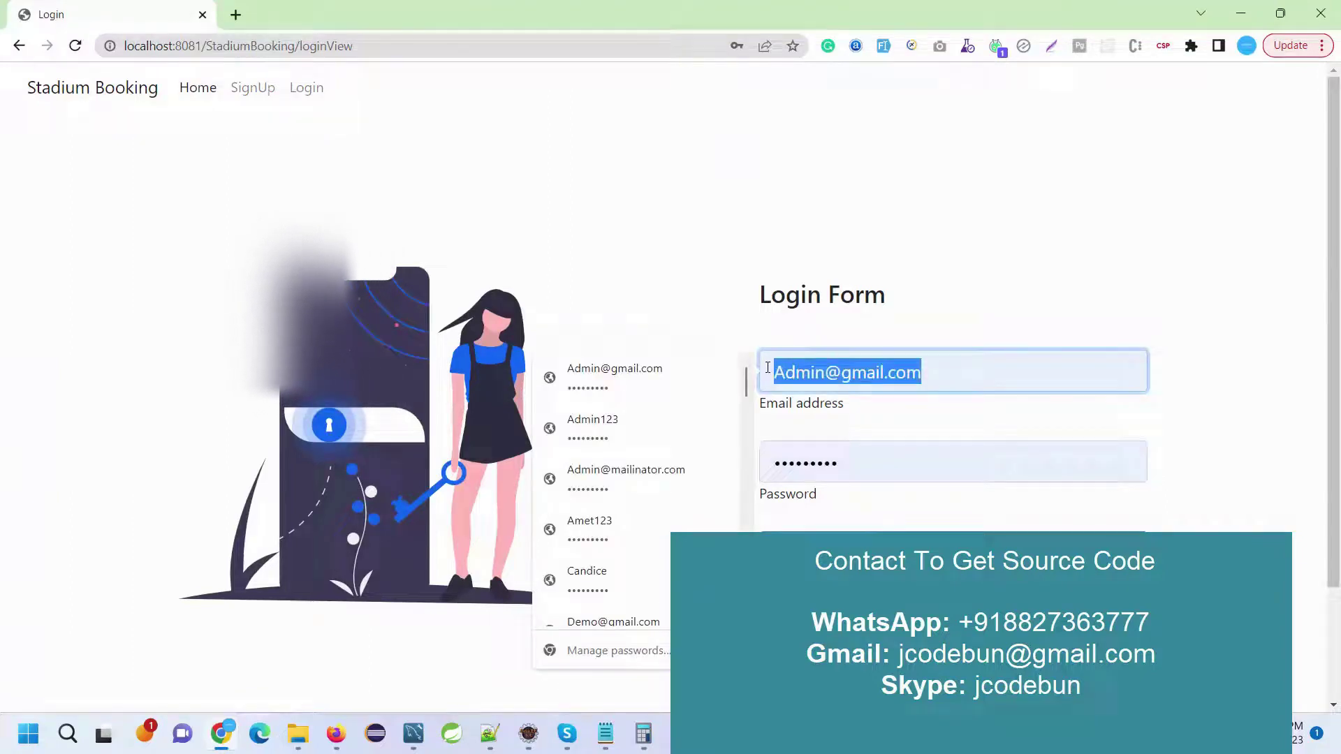
left_click(667, 356)
Step: Paste the user's password from the database, sign in, and let the browser save the login
key("alt+Tab")
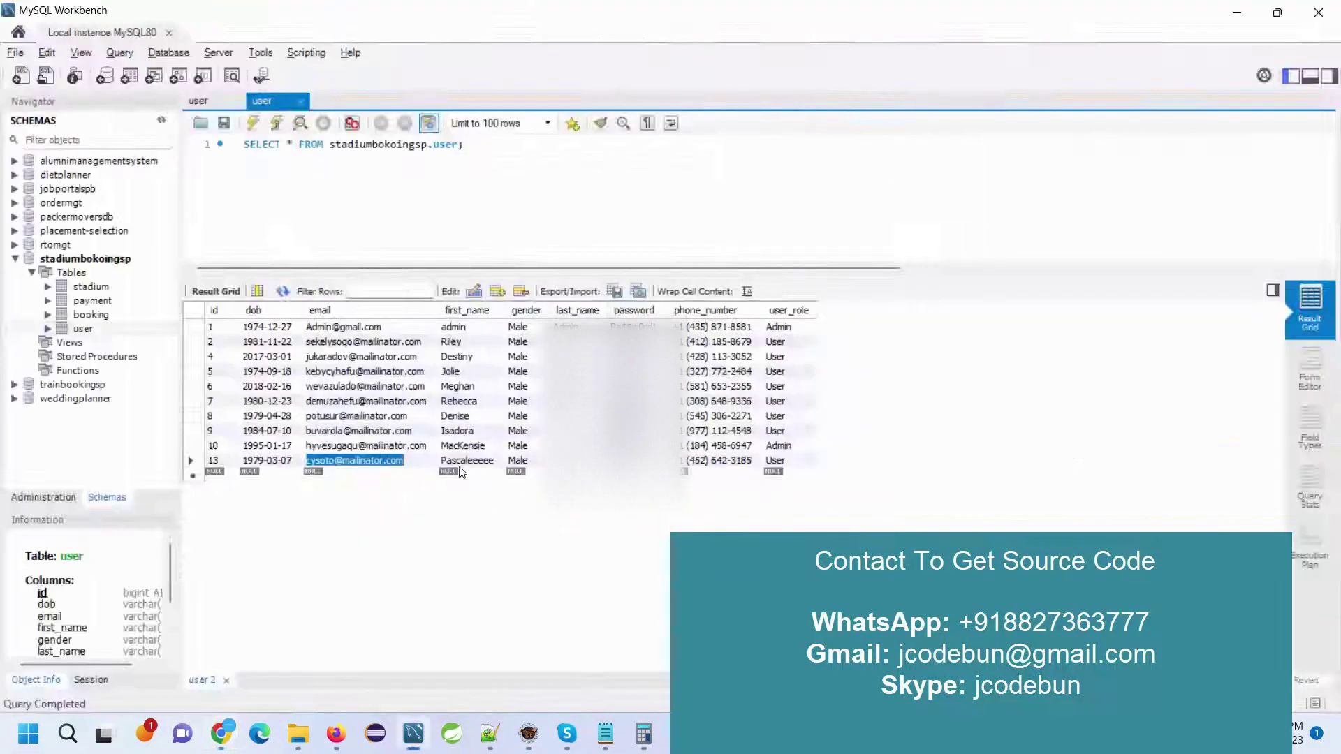
key("Escape")
key("alt+Tab")
left_click_drag(840, 461, 772, 460)
key("ctrl+v")
key("Return")
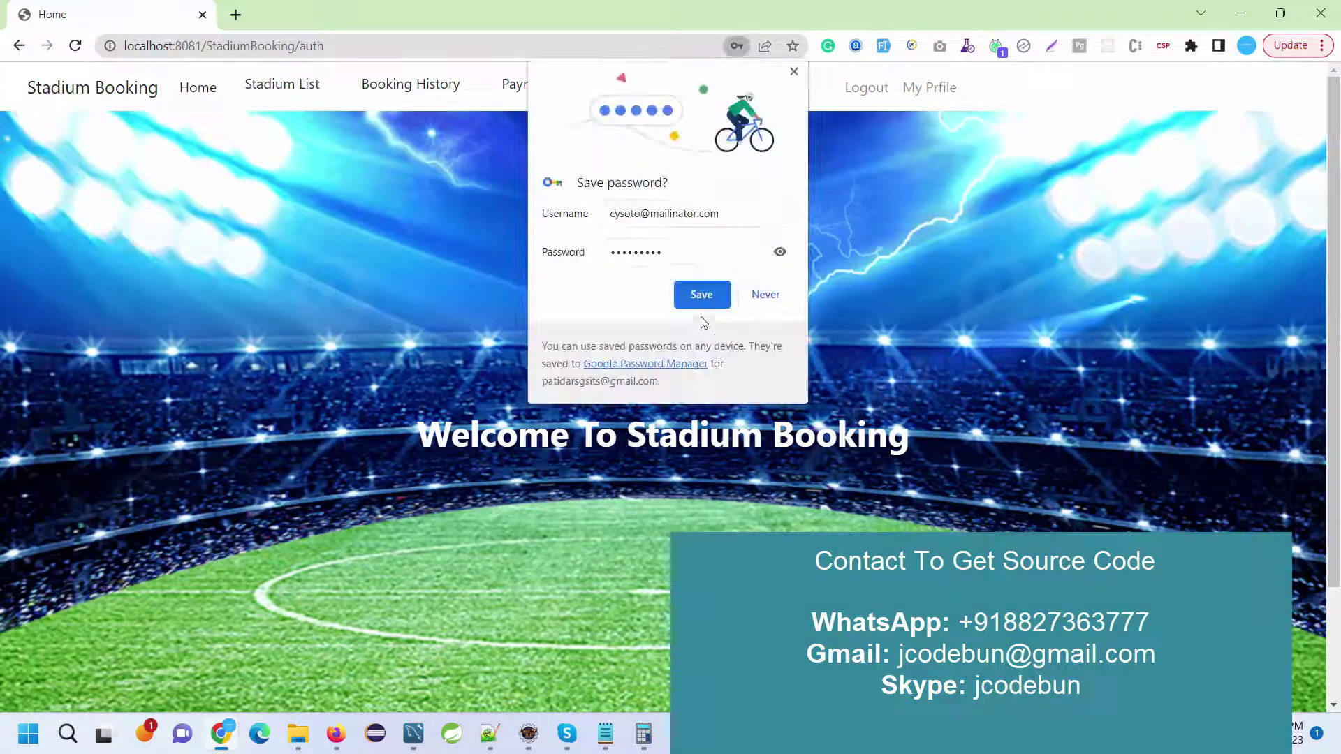
left_click(700, 294)
Step: Start a booking at stadium abc from the Stadium List
left_click(285, 89)
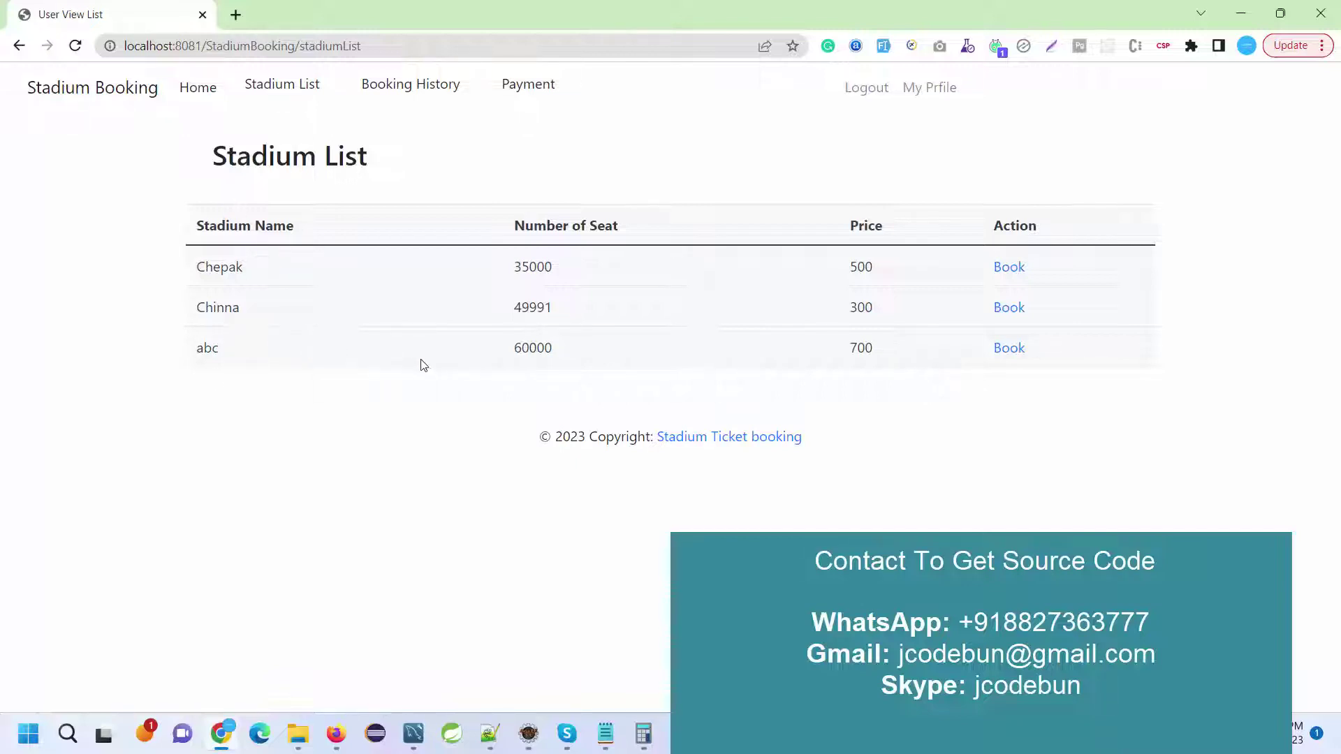
left_click_drag(207, 351, 886, 349)
left_click(1012, 349)
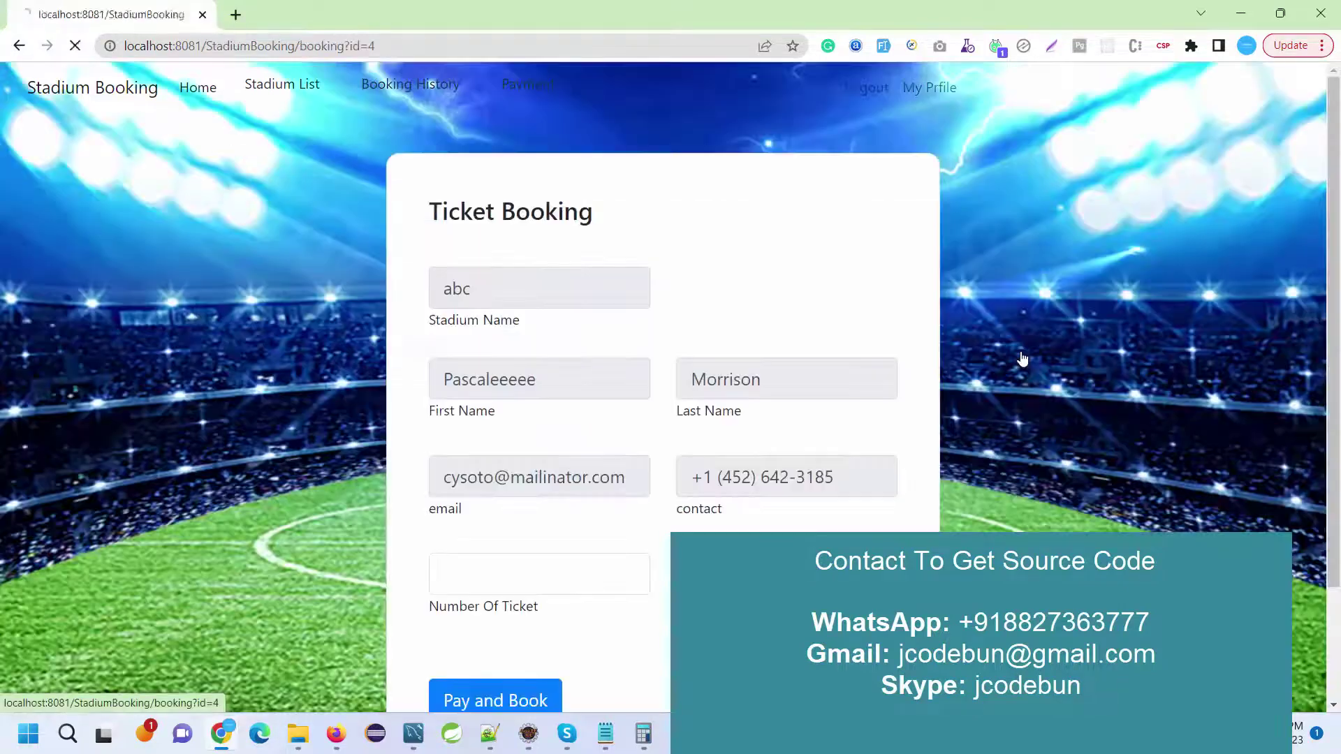
scroll(760, 327, "down", 2)
scroll(761, 326, "up", 2)
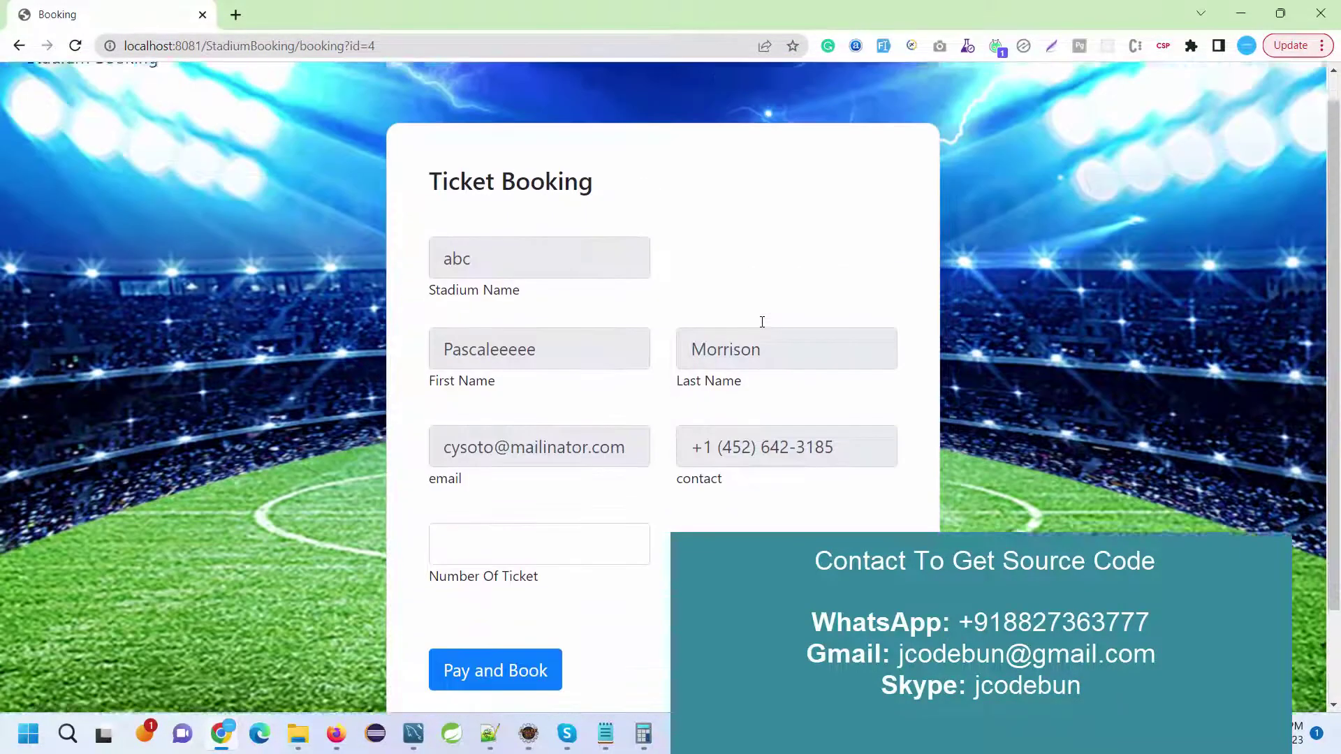
scroll(602, 349, "down", 1)
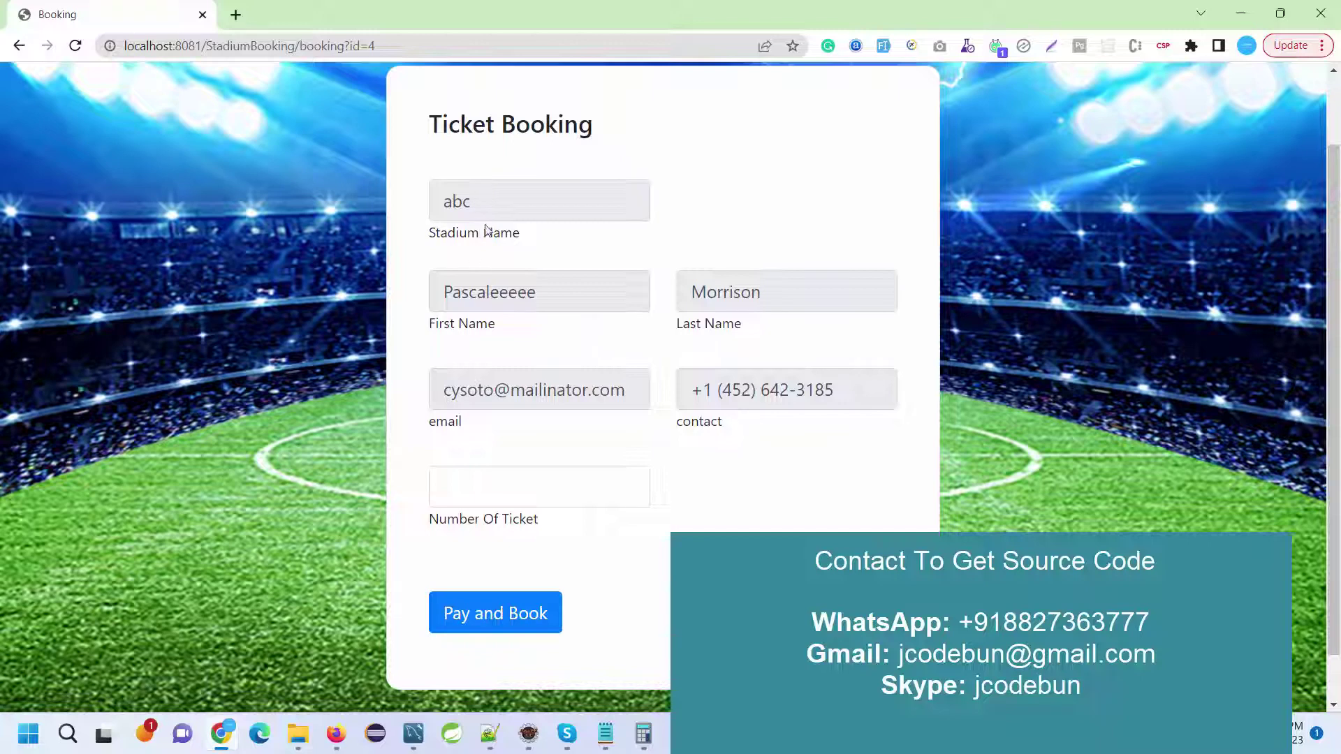
left_click_drag(513, 213, 436, 237)
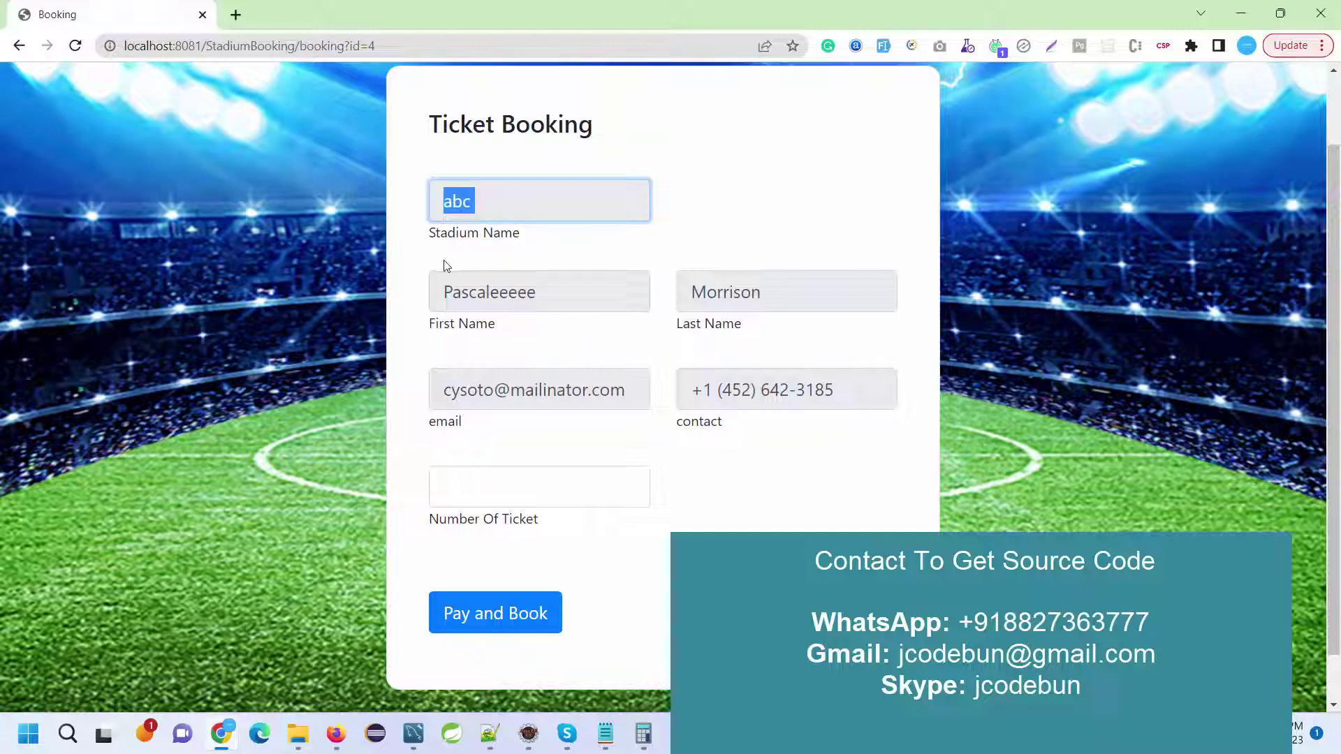
Step: Set Number Of Ticket to 5 and proceed with Pay and Book
left_click(536, 486)
left_click(586, 515)
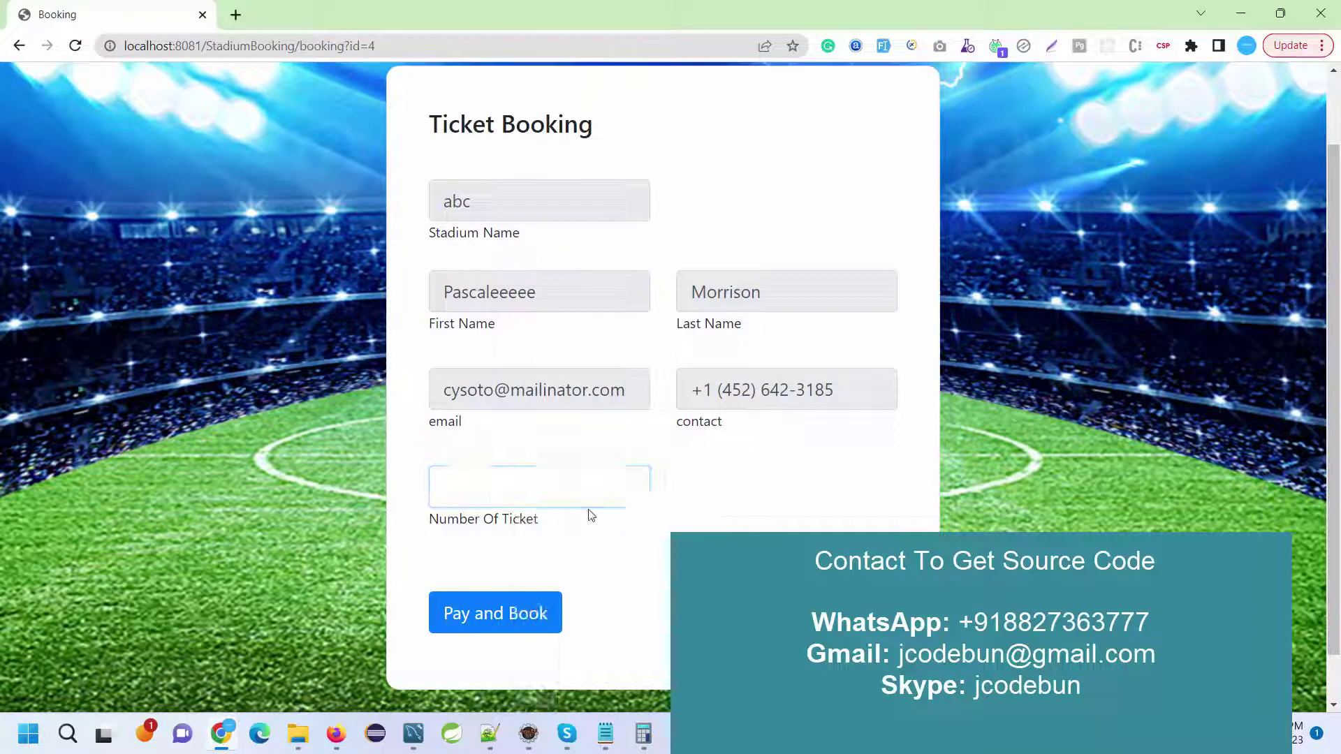
left_click(547, 495)
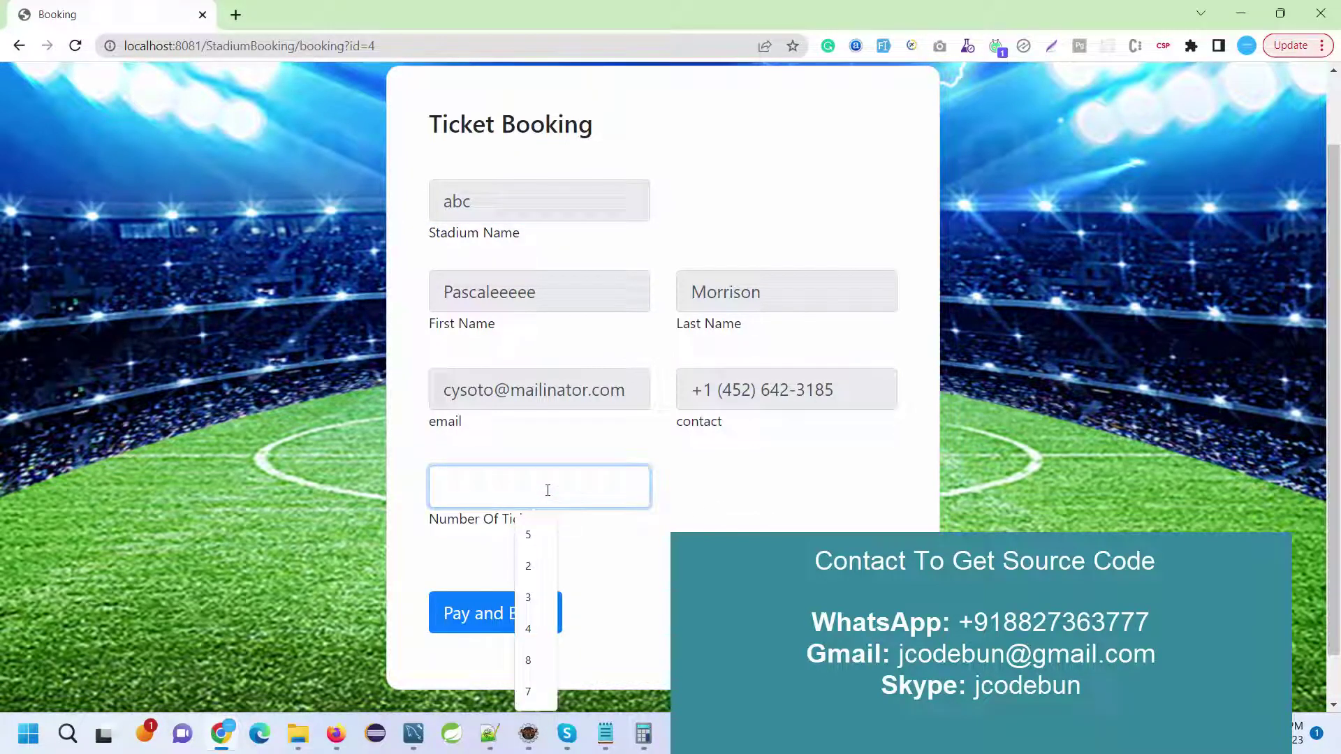
left_click(537, 535)
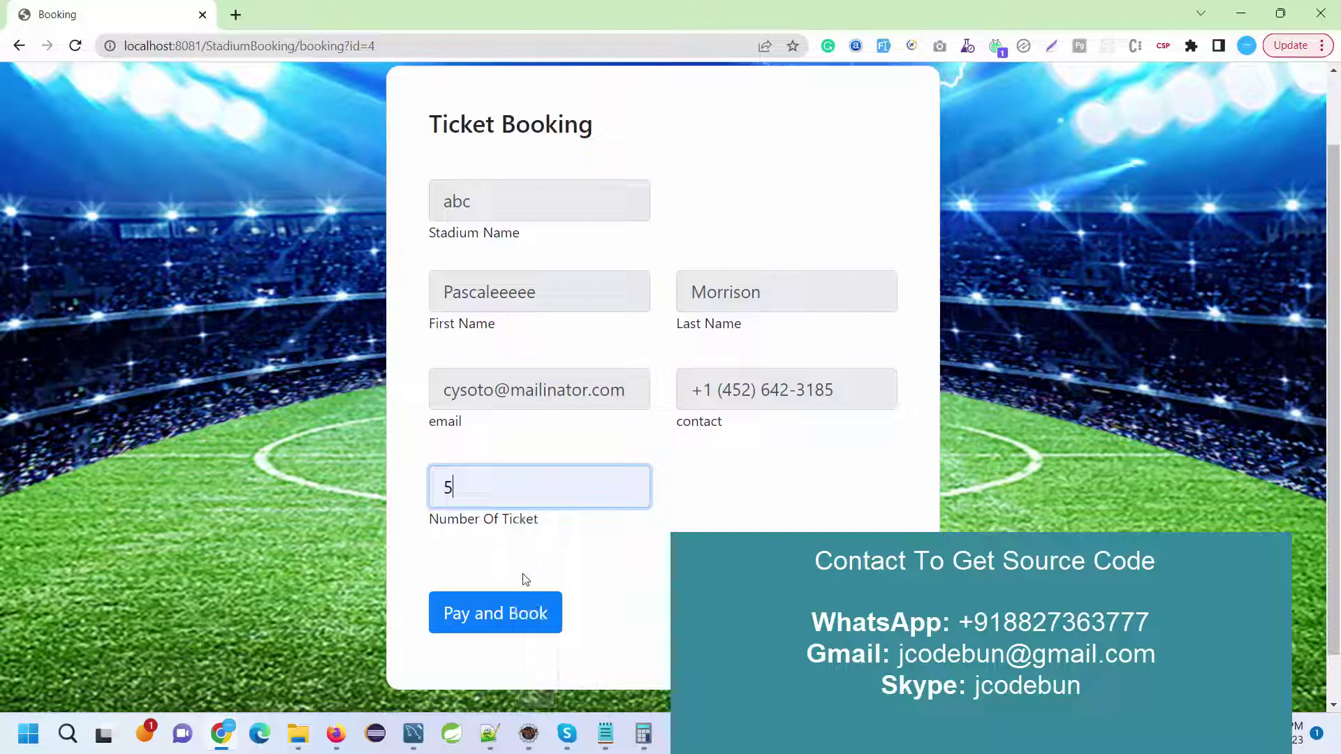
left_click(500, 616)
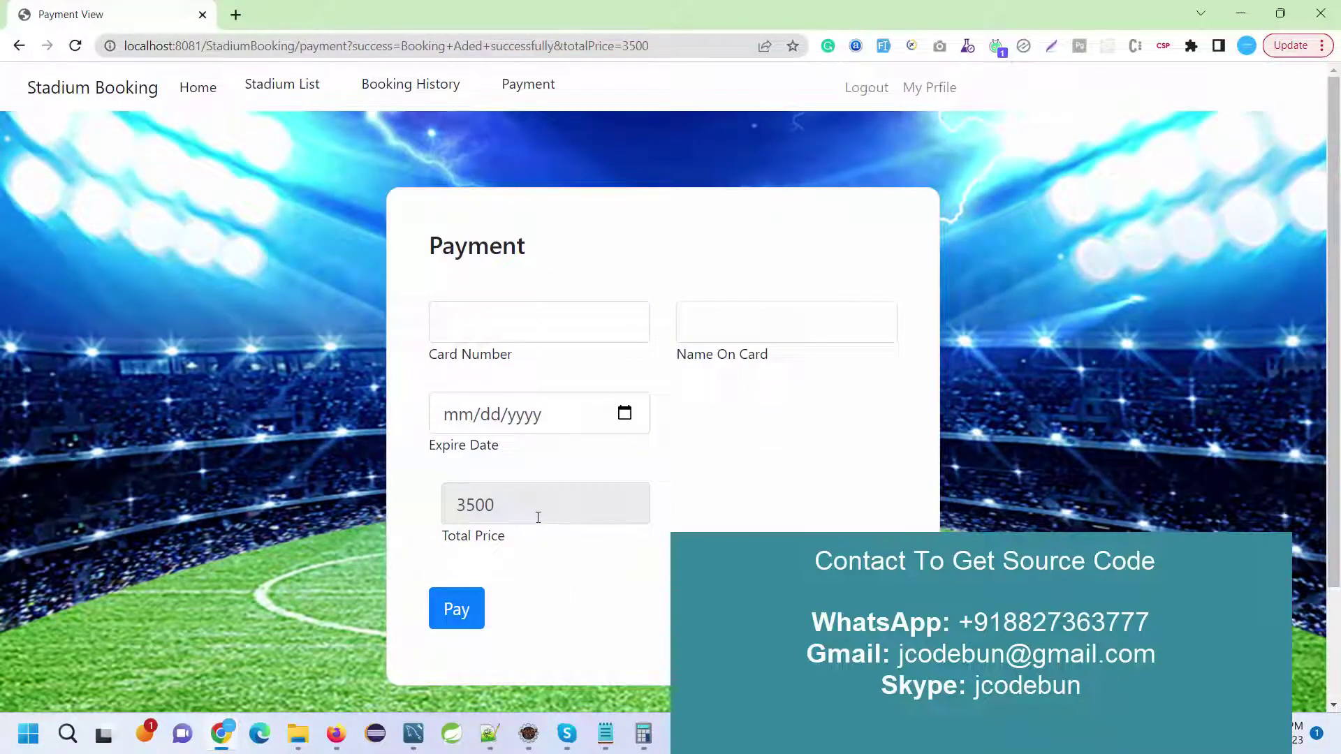
Step: Pay the 3500 total with saved card number, a cardholder name and expiry 05/26/2023, then view booking history
left_click_drag(536, 511, 444, 509)
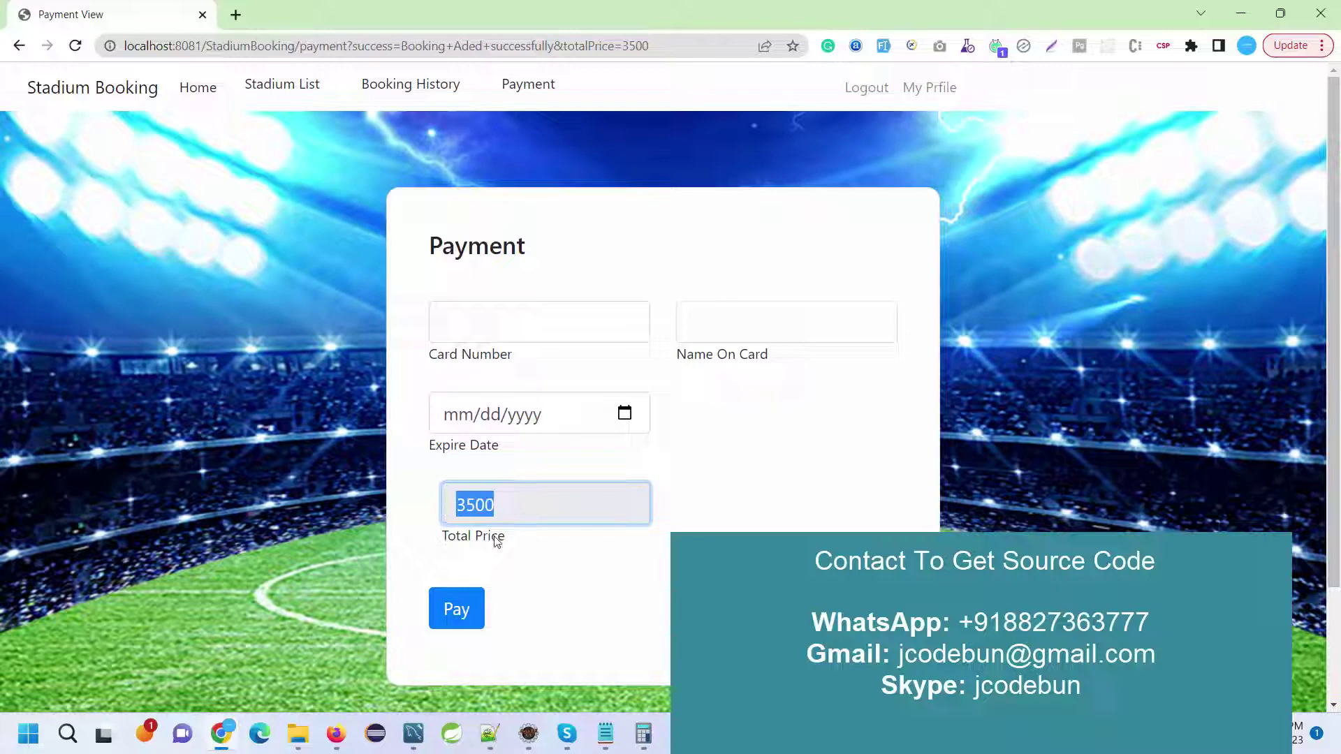
left_click(486, 335)
left_click(525, 366)
left_click(700, 330)
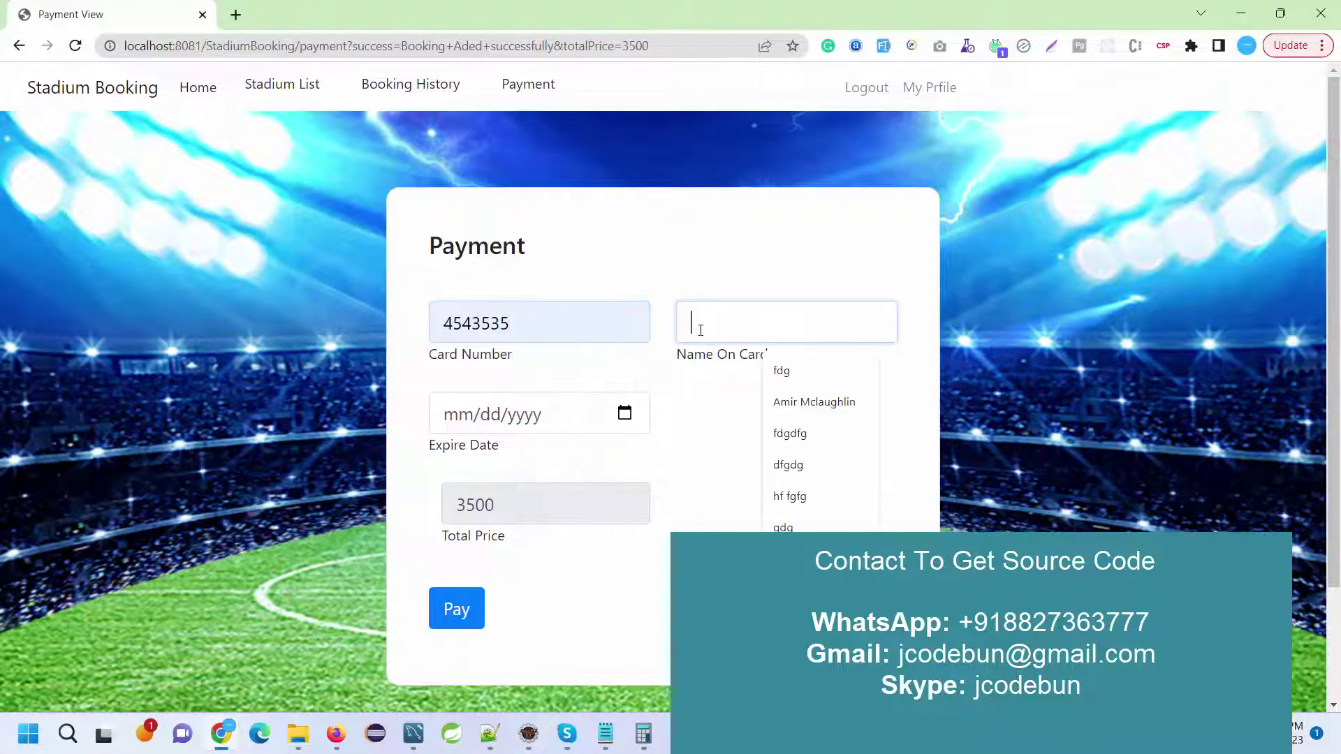
type("fgd")
left_click(624, 412)
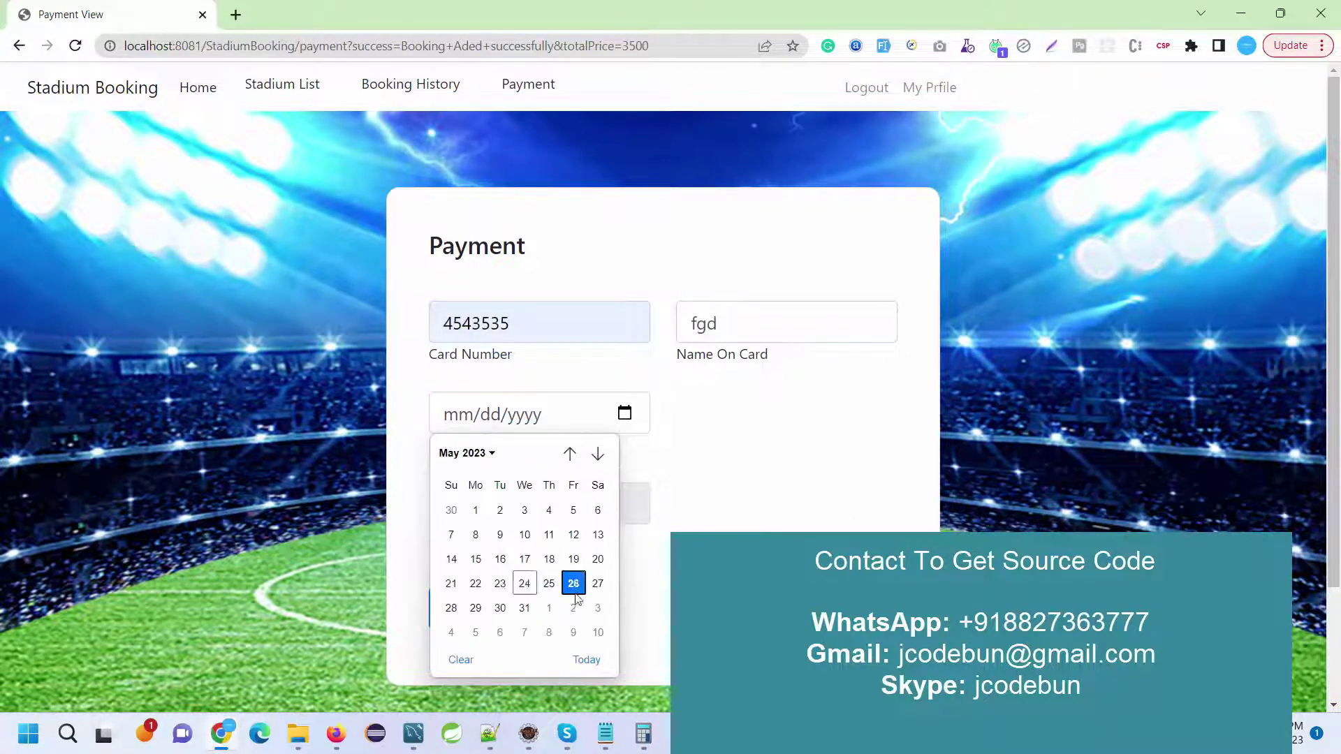
left_click(574, 592)
left_click(459, 618)
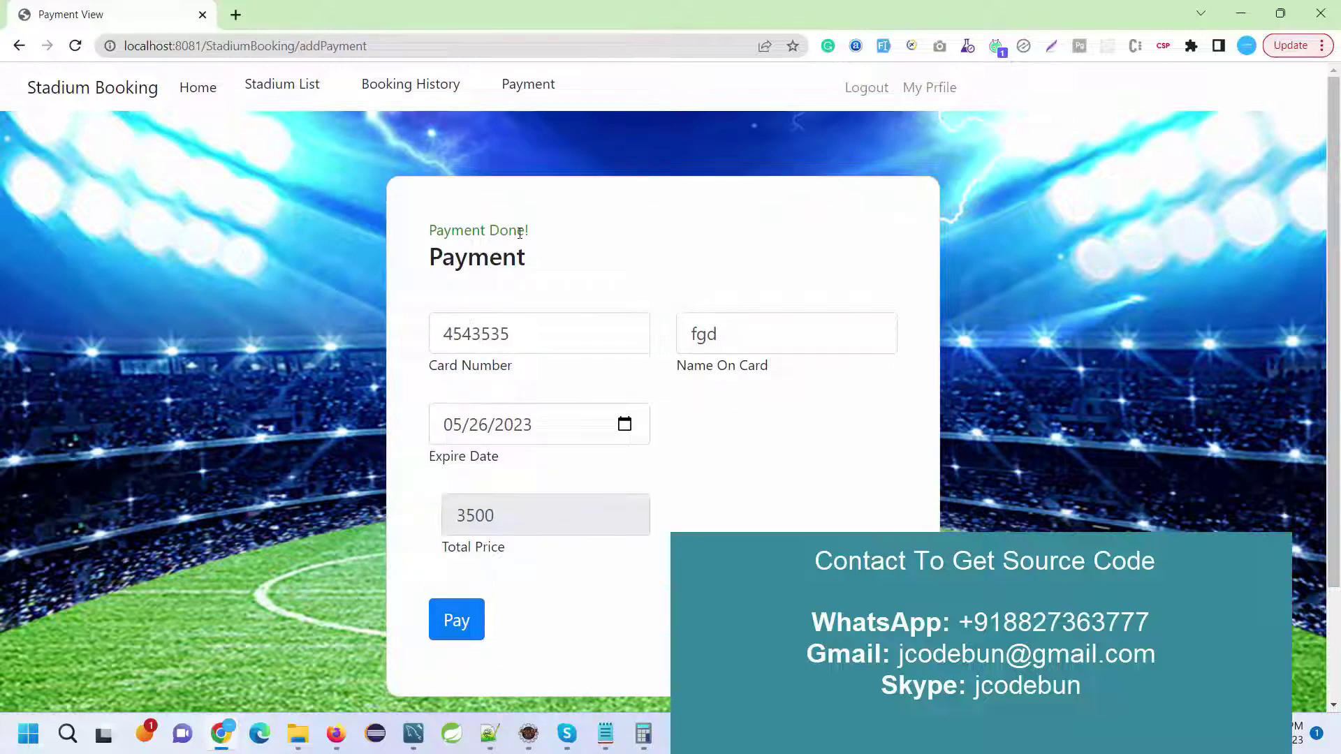
left_click(426, 85)
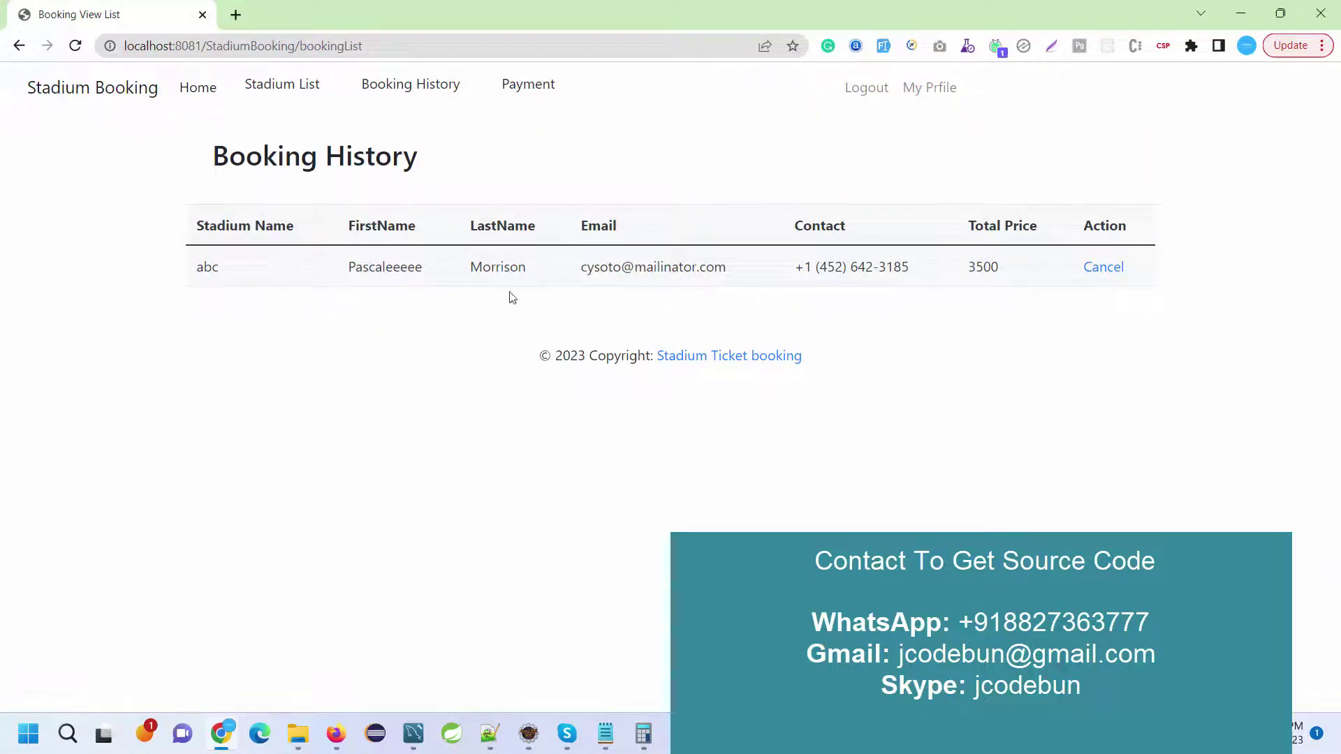
Step: Check the new booking row, the payment list, and abc's remaining 59995 seats
triple_click(512, 298)
left_click(722, 338)
left_click(486, 94)
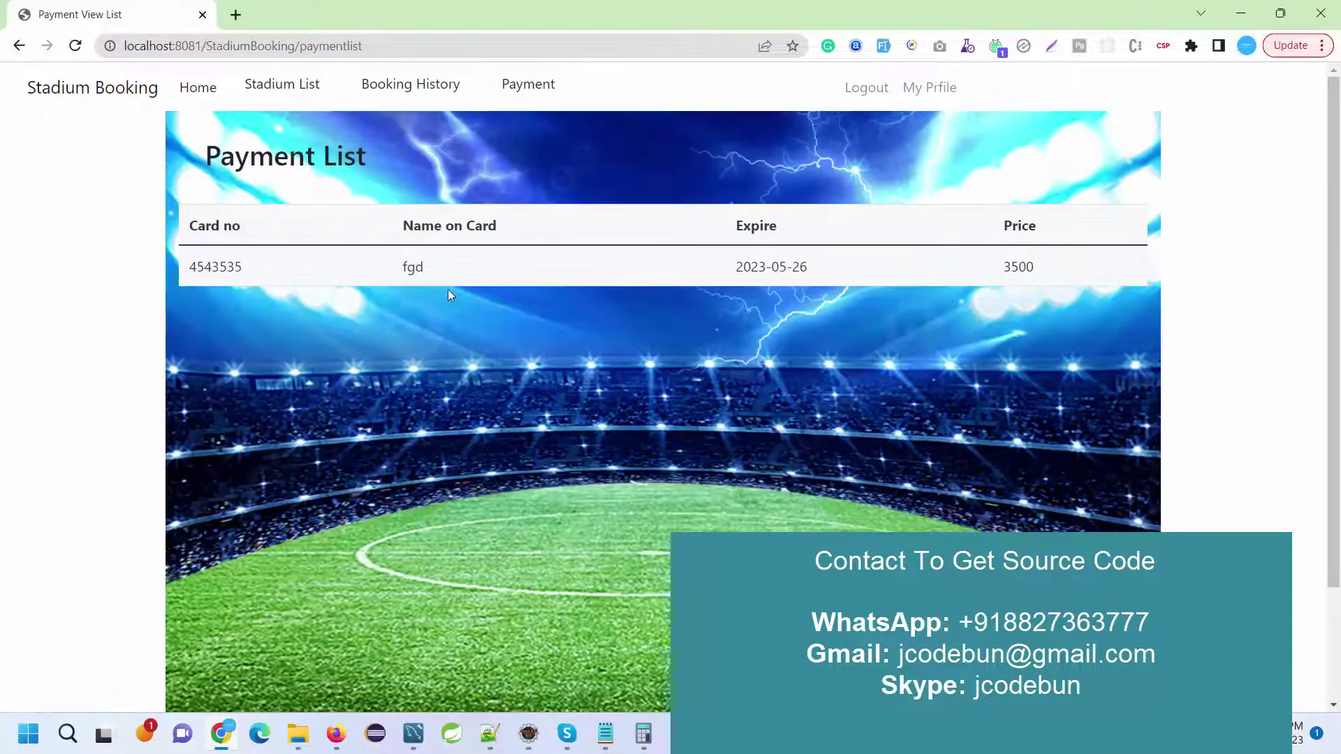
left_click(302, 88)
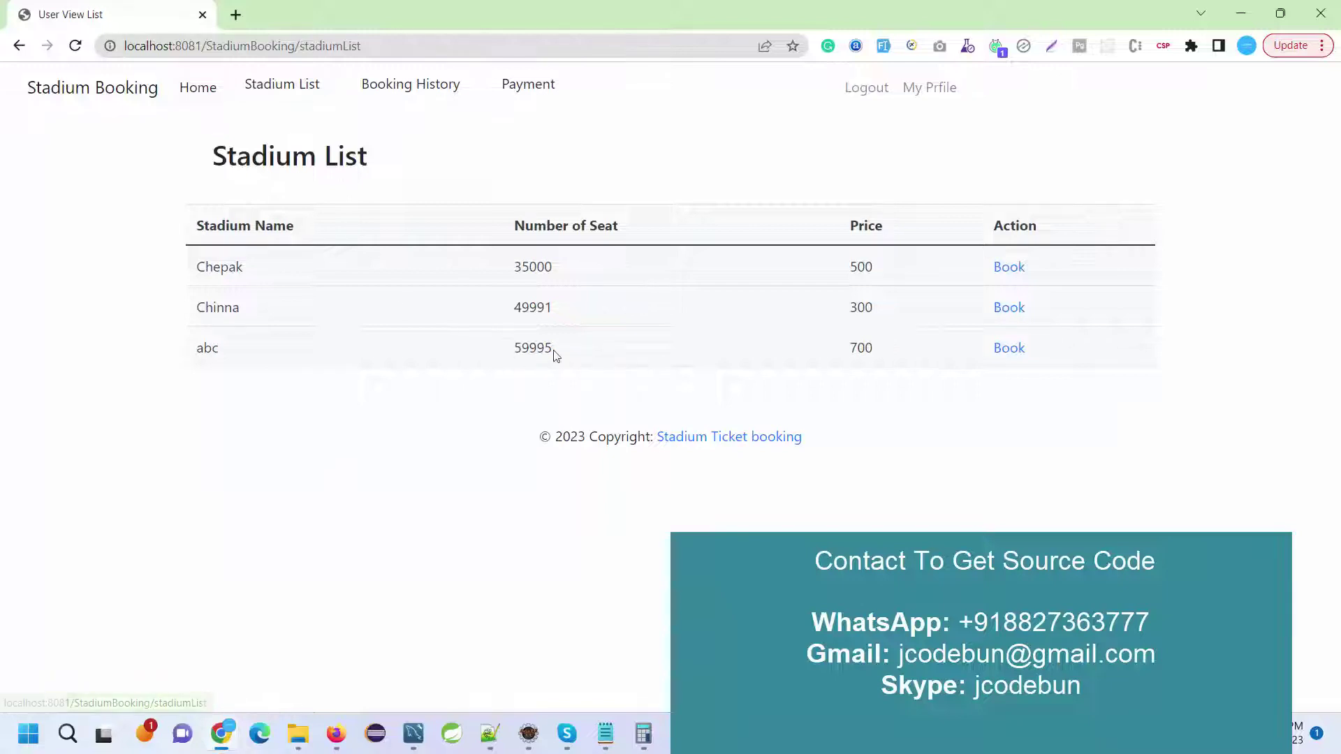
left_click_drag(546, 351, 518, 354)
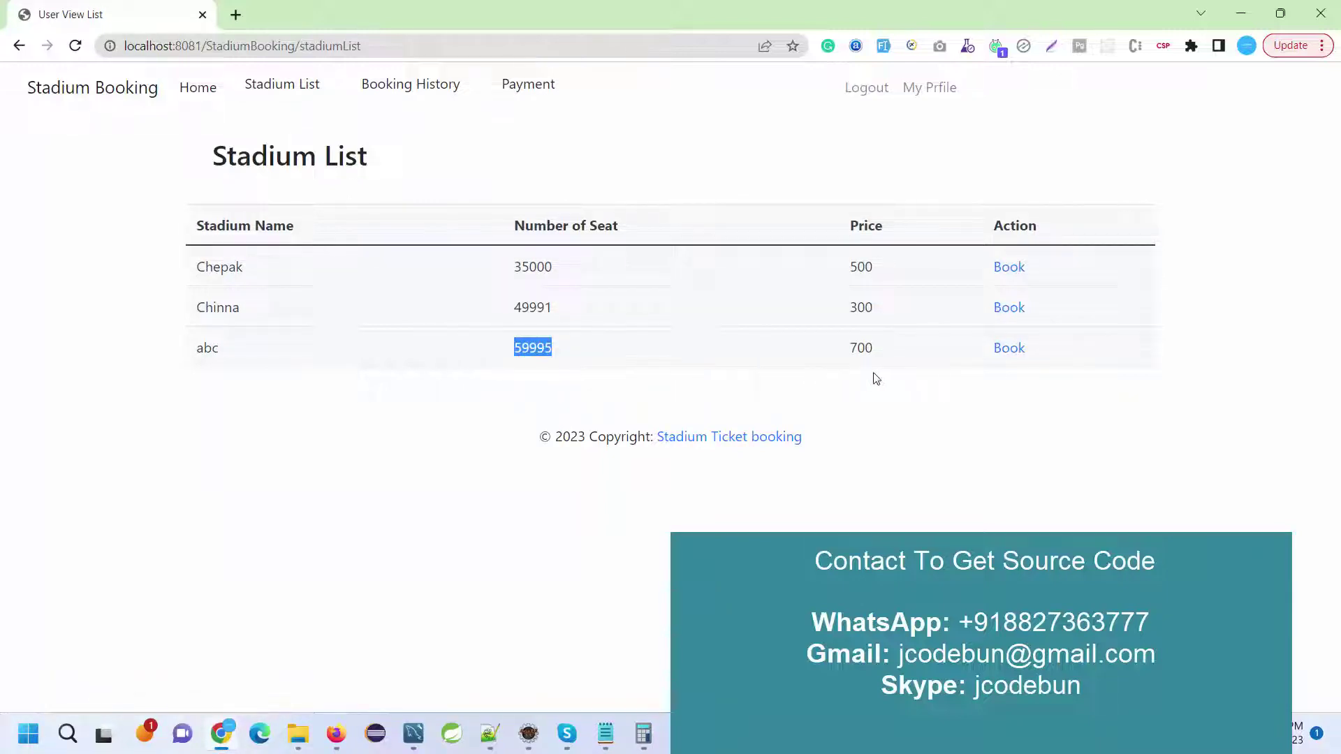
Step: Log out of the customer account and return to the home page
left_click(907, 89)
left_click(877, 95)
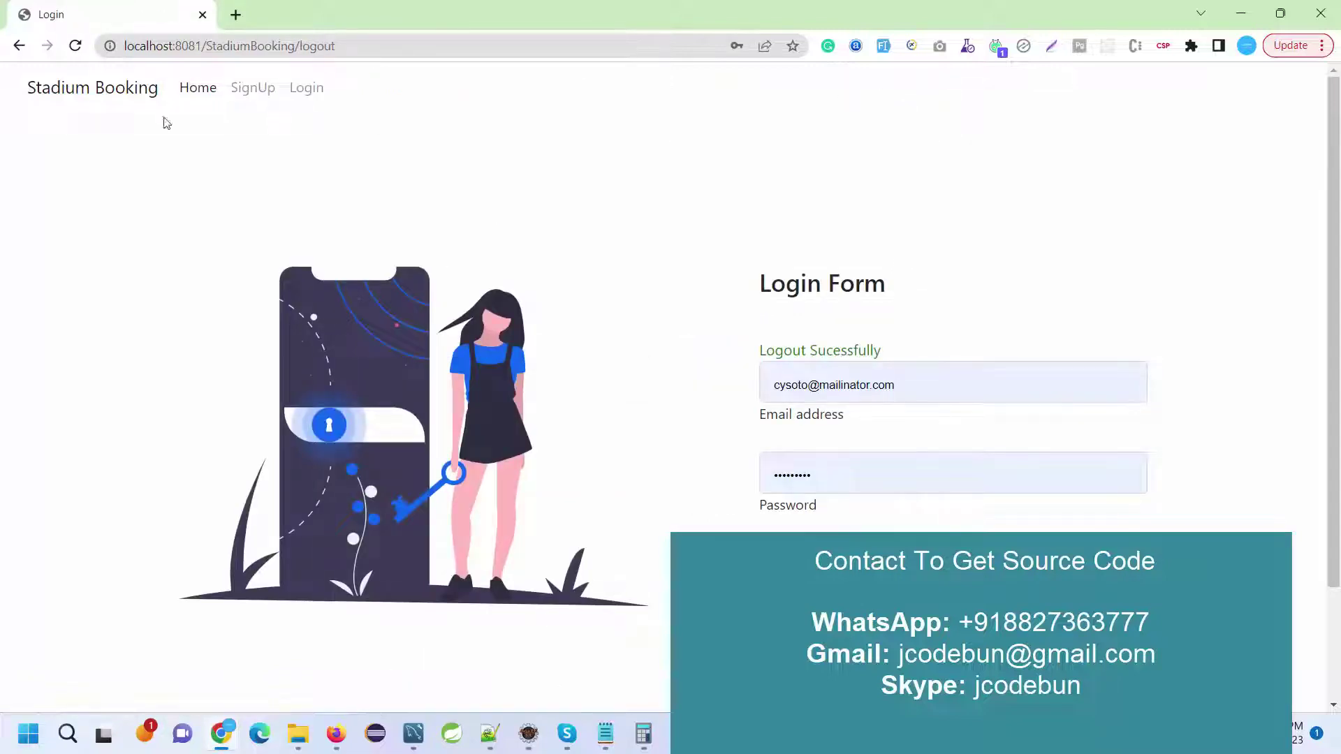
left_click(194, 93)
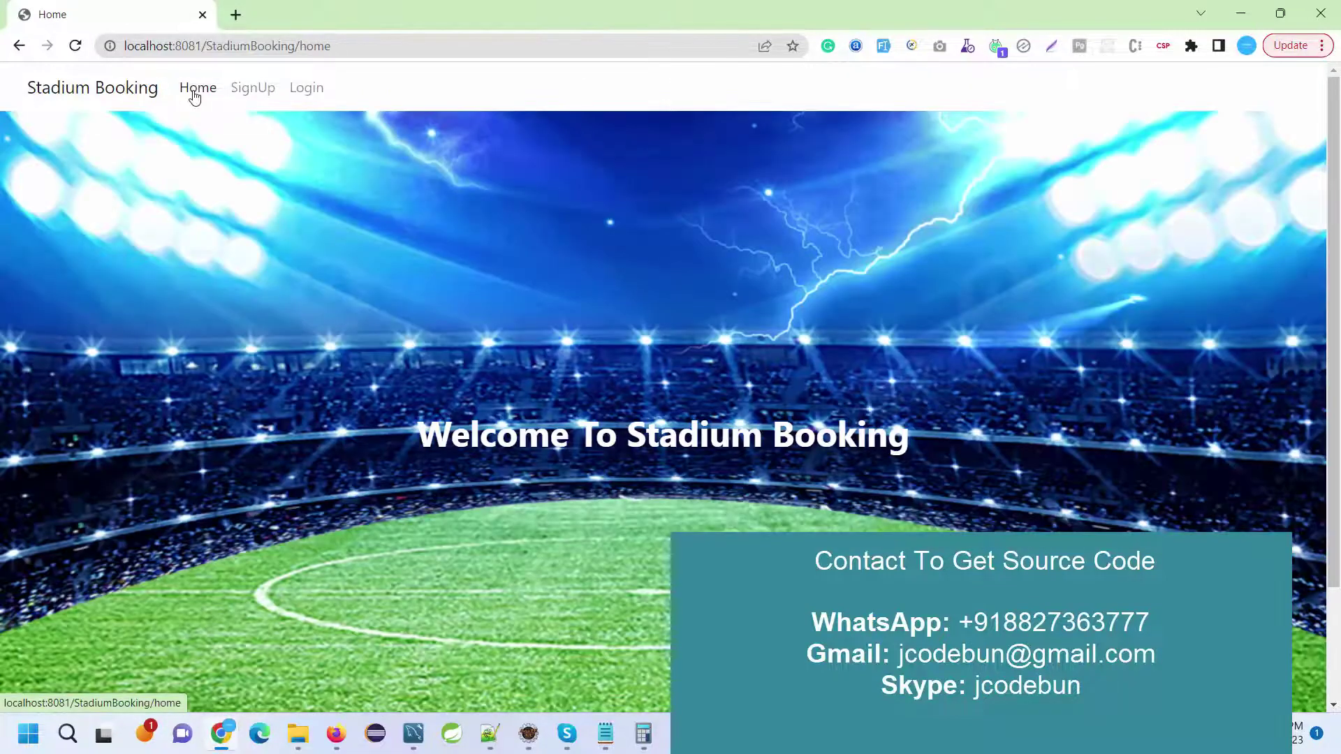
Step: Minimize Chrome and bring Eclipse forward showing application.properties and the server console
left_click(1240, 13)
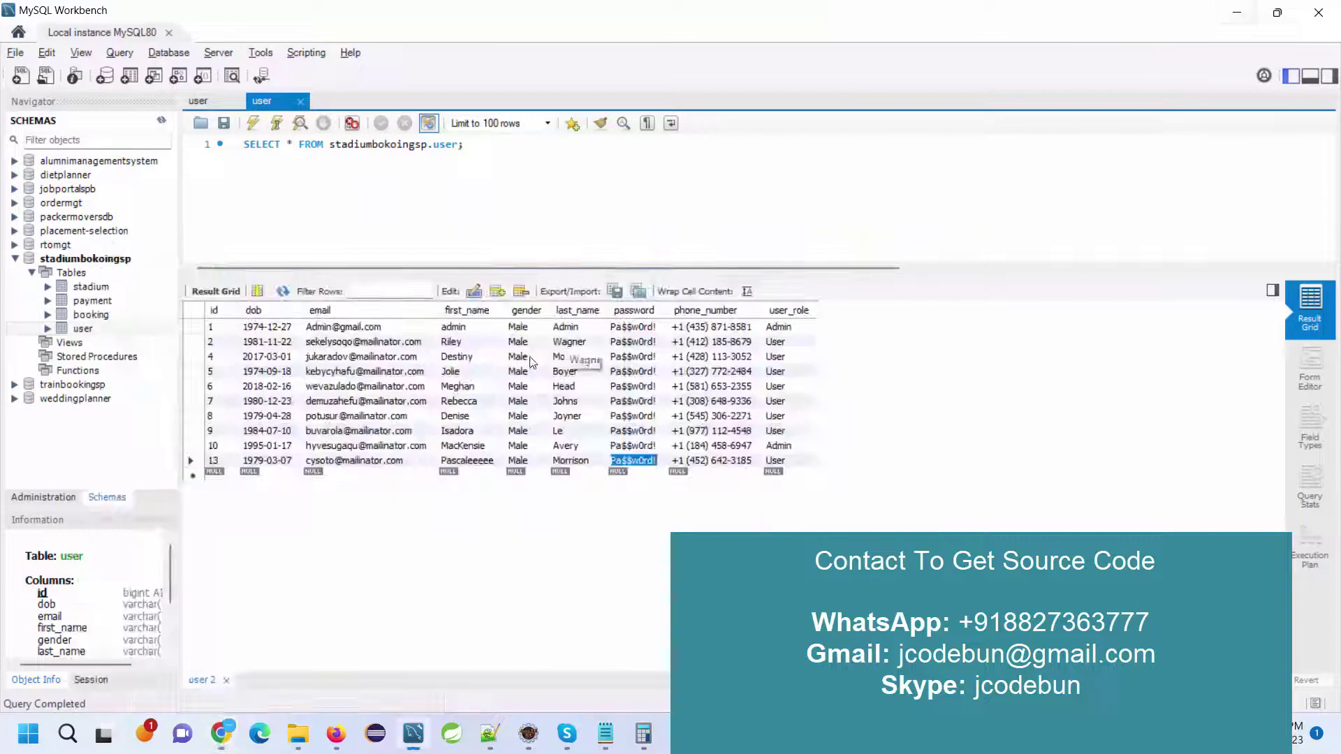
left_click(529, 733)
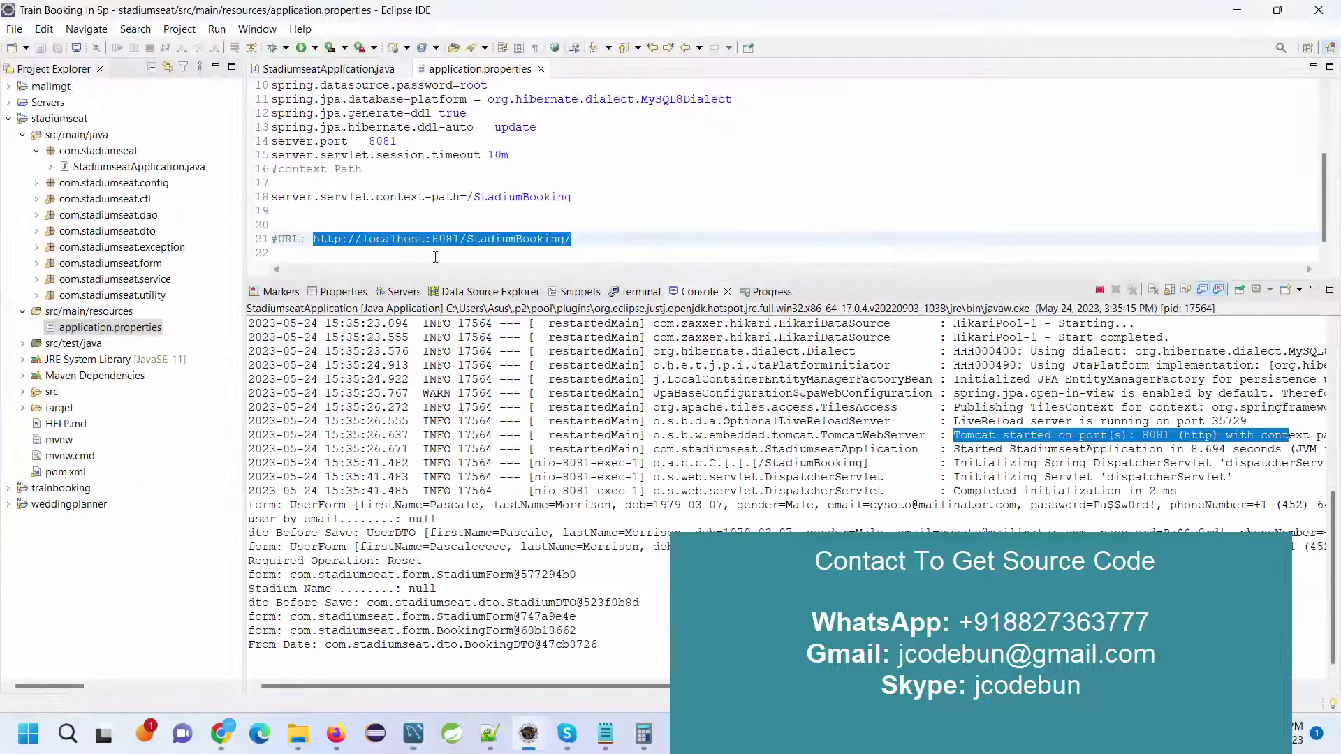